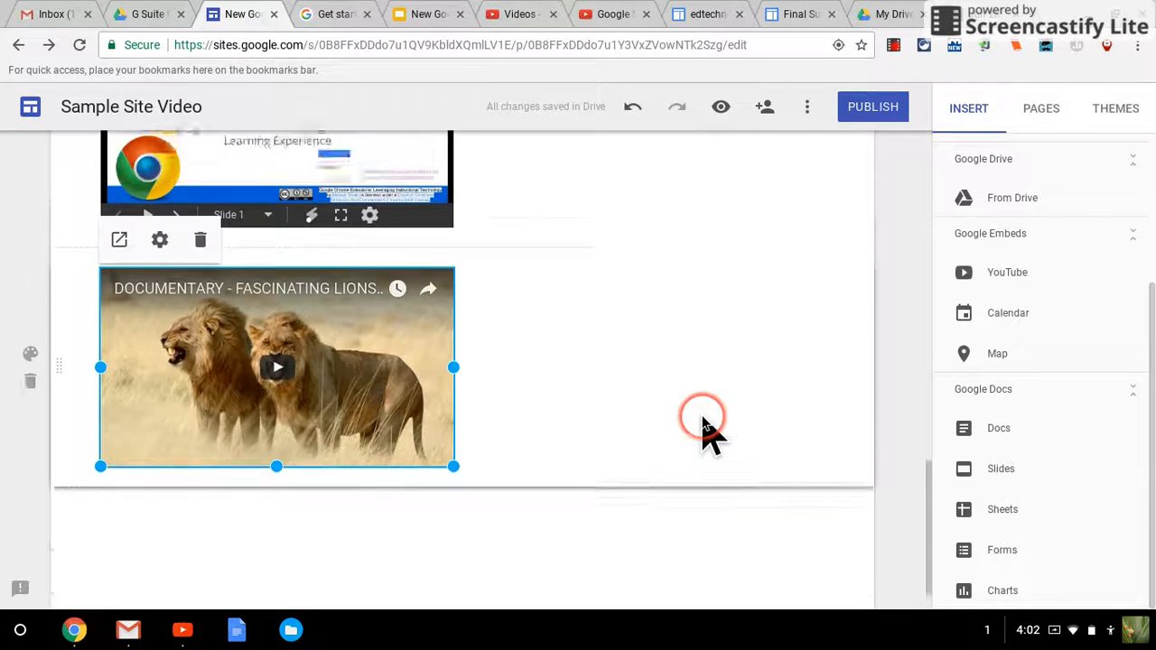
Embed the account owner's calendar together with the GOOGLE CLASSROOM calendar on the page below the lions video.
{"action": "scroll", "coordinate": [705, 431], "scroll_direction": "down", "scroll_amount": 2}
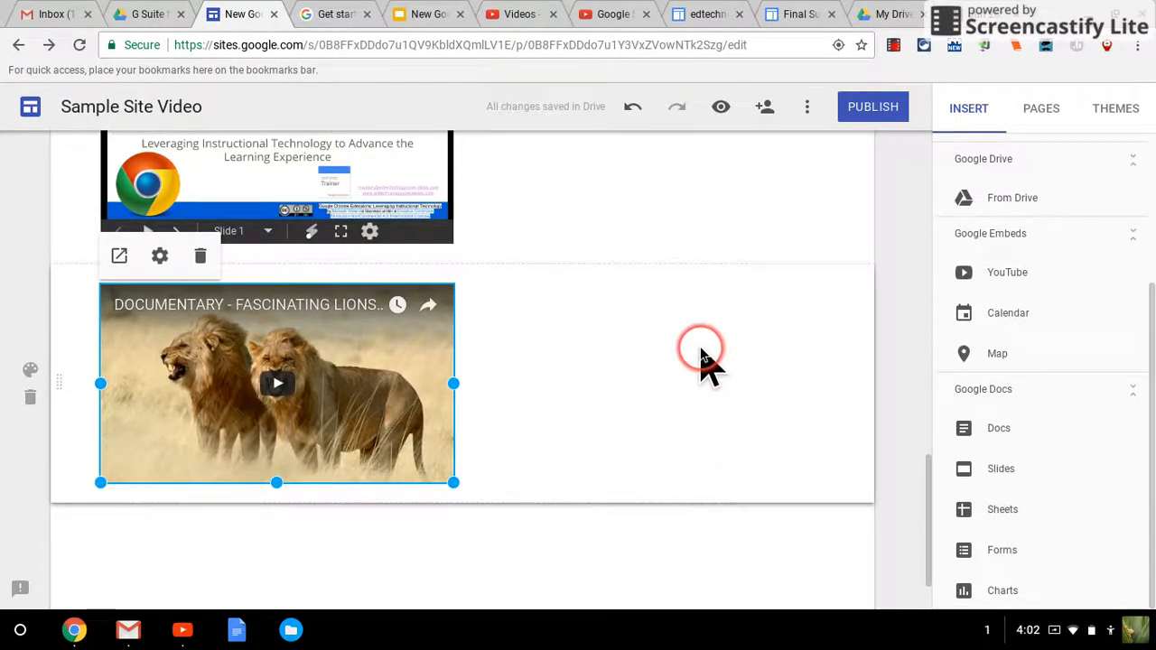
{"action": "scroll", "coordinate": [692, 384], "scroll_direction": "down", "scroll_amount": 2}
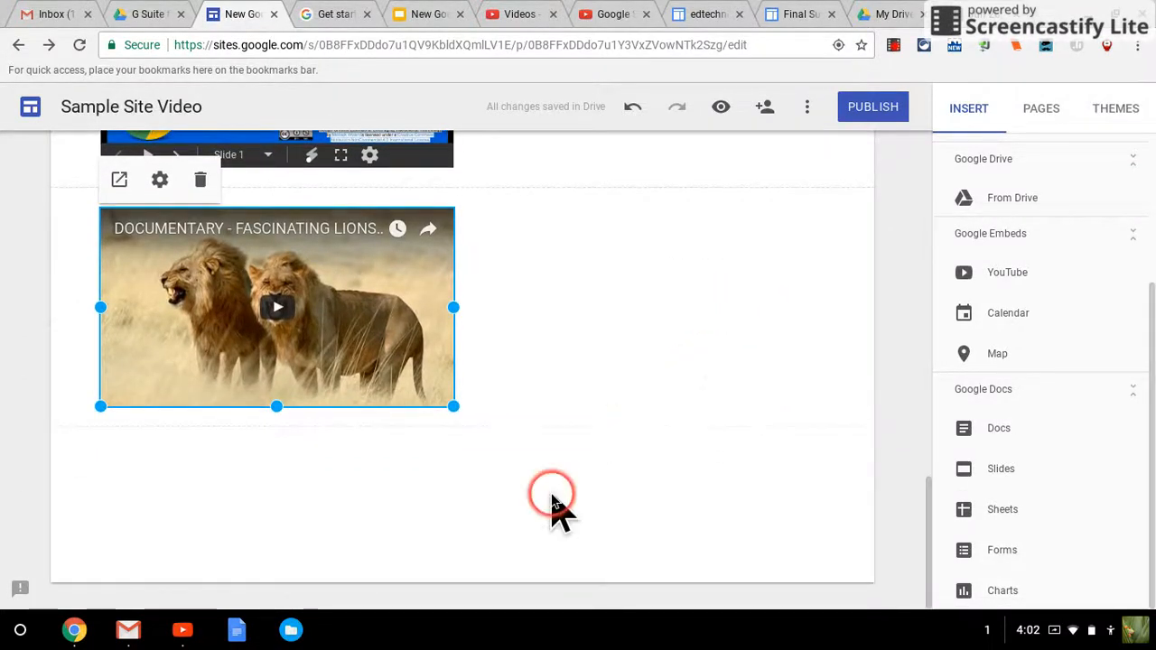
{"action": "left_click", "coordinate": [1024, 314]}
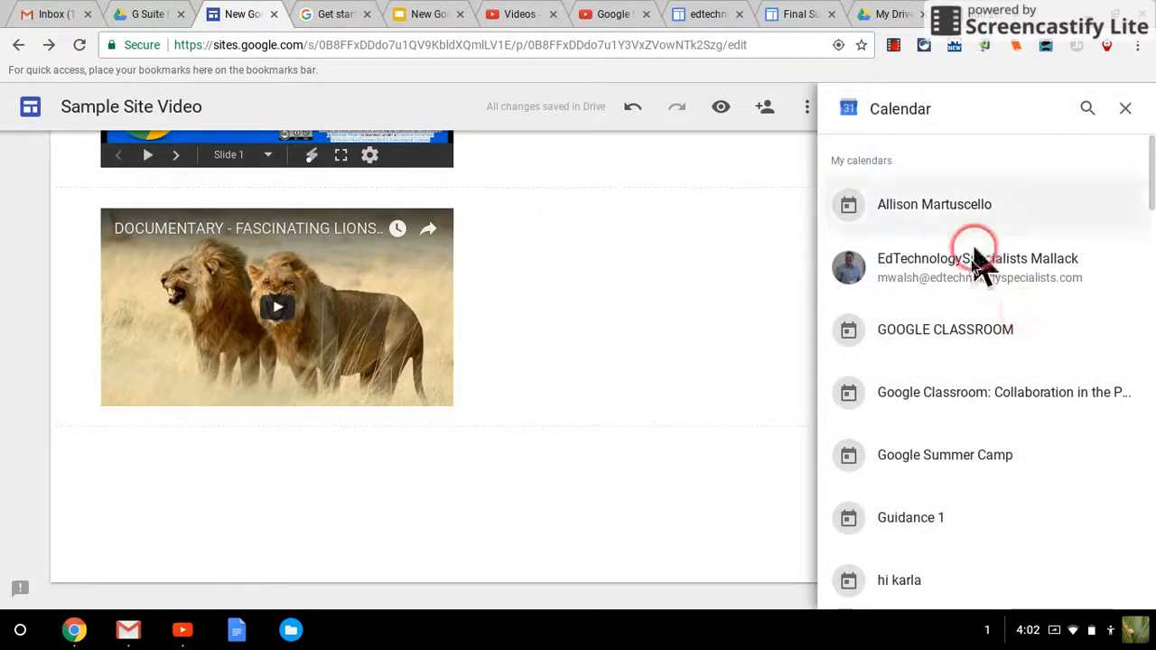
{"action": "scroll", "coordinate": [994, 407], "scroll_direction": "down", "scroll_amount": 5}
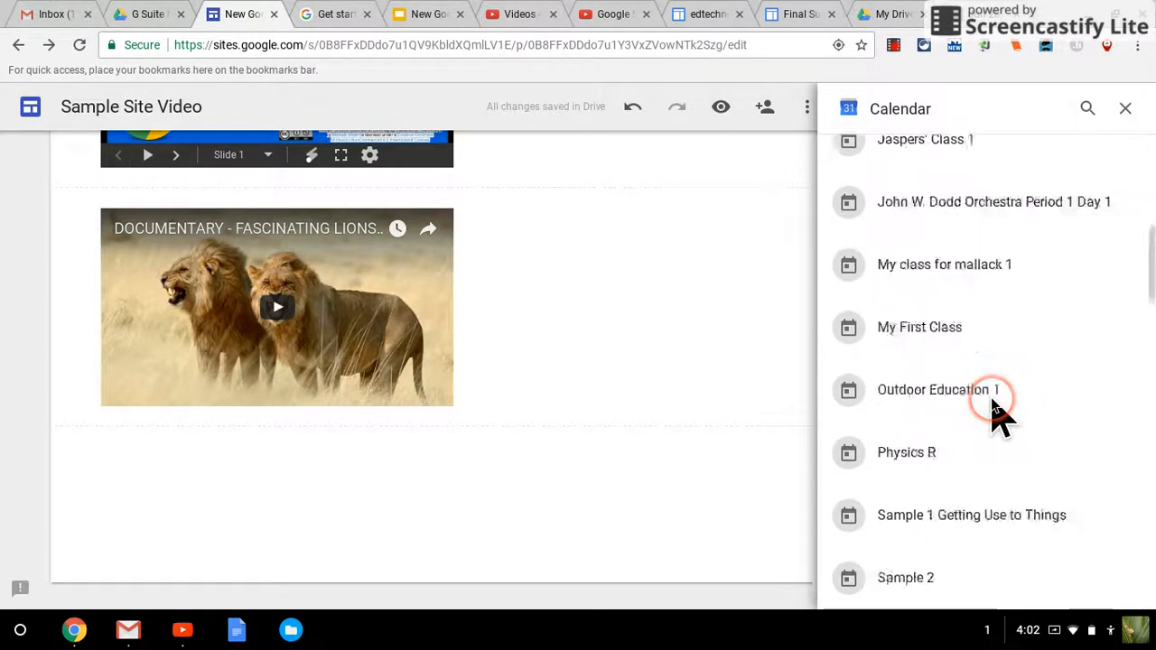
{"action": "scroll", "coordinate": [994, 408], "scroll_direction": "down", "scroll_amount": 4}
{"action": "scroll", "coordinate": [997, 413], "scroll_direction": "up", "scroll_amount": 10}
{"action": "scroll", "coordinate": [997, 412], "scroll_direction": "down", "scroll_amount": 9}
{"action": "scroll", "coordinate": [993, 413], "scroll_direction": "up", "scroll_amount": 10}
{"action": "left_click", "coordinate": [963, 206]}
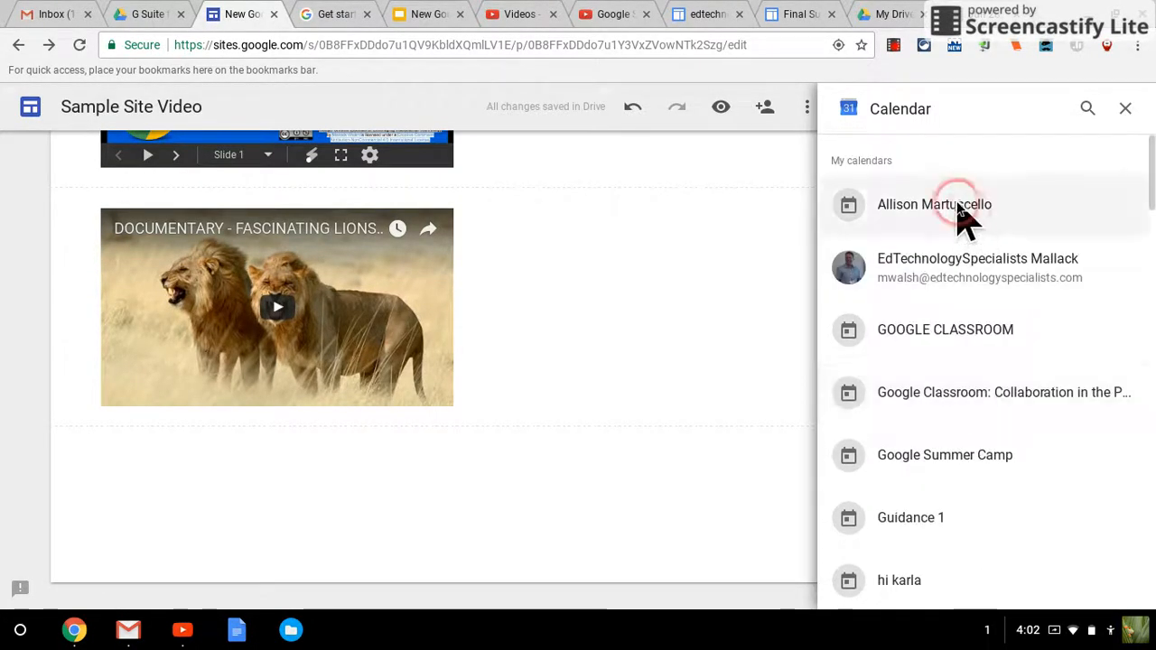
{"action": "left_click", "coordinate": [937, 277]}
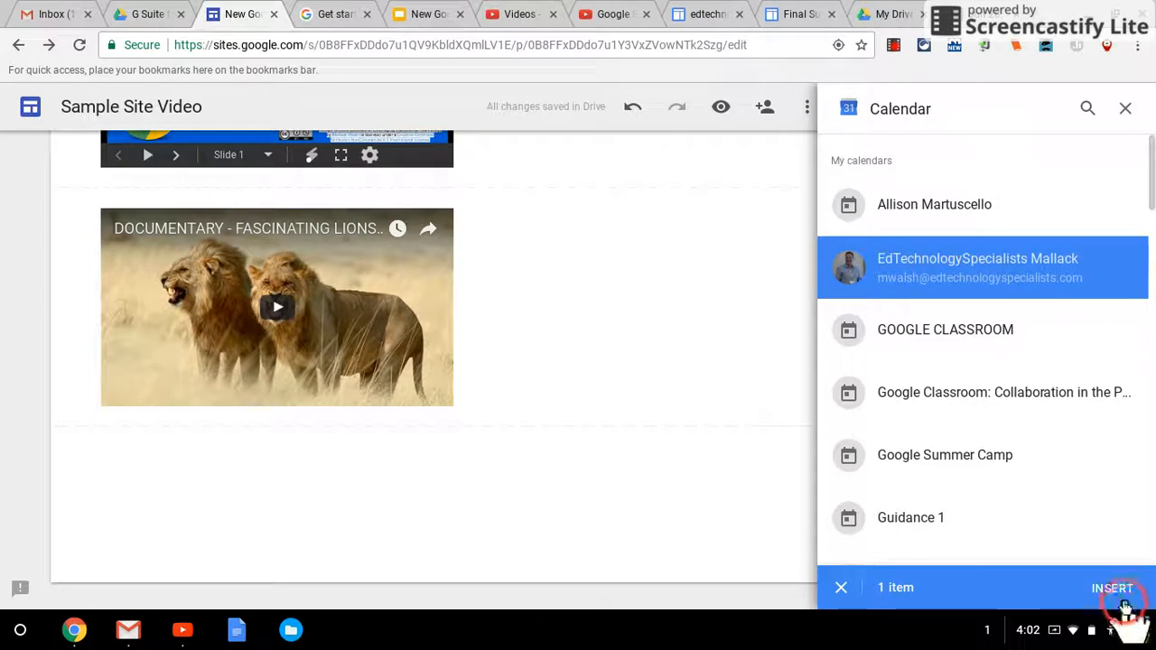
{"action": "left_click", "coordinate": [953, 326]}
{"action": "left_click", "coordinate": [1114, 578]}
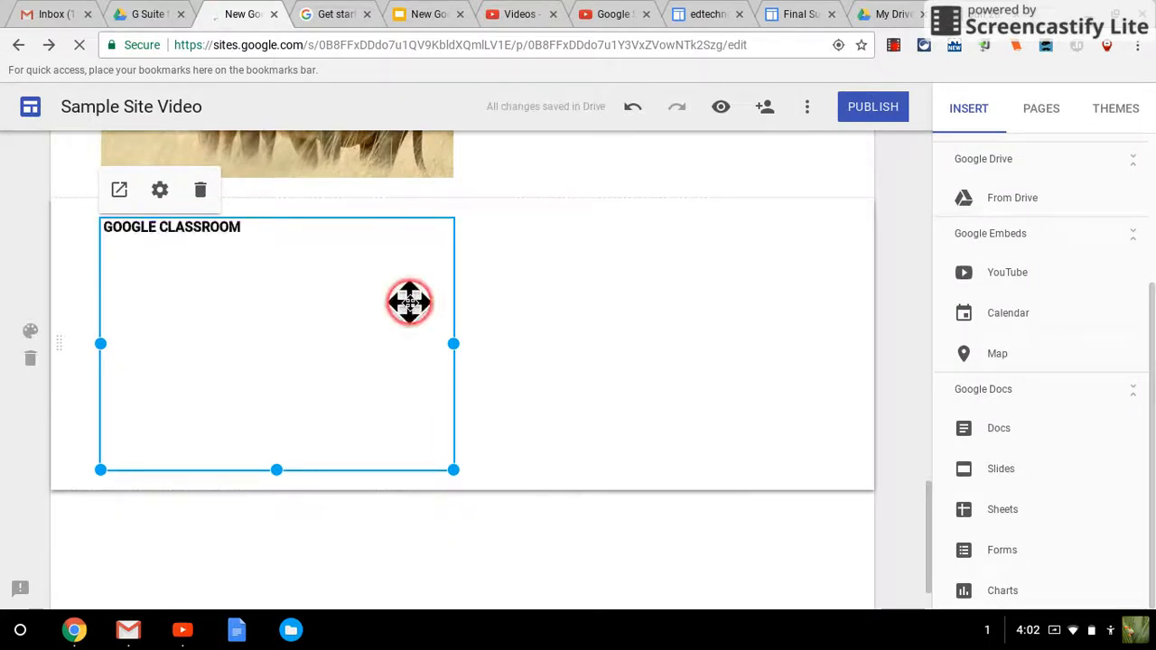
Set the embedded calendar's view mode to Month in its settings.
{"action": "left_click", "coordinate": [160, 192]}
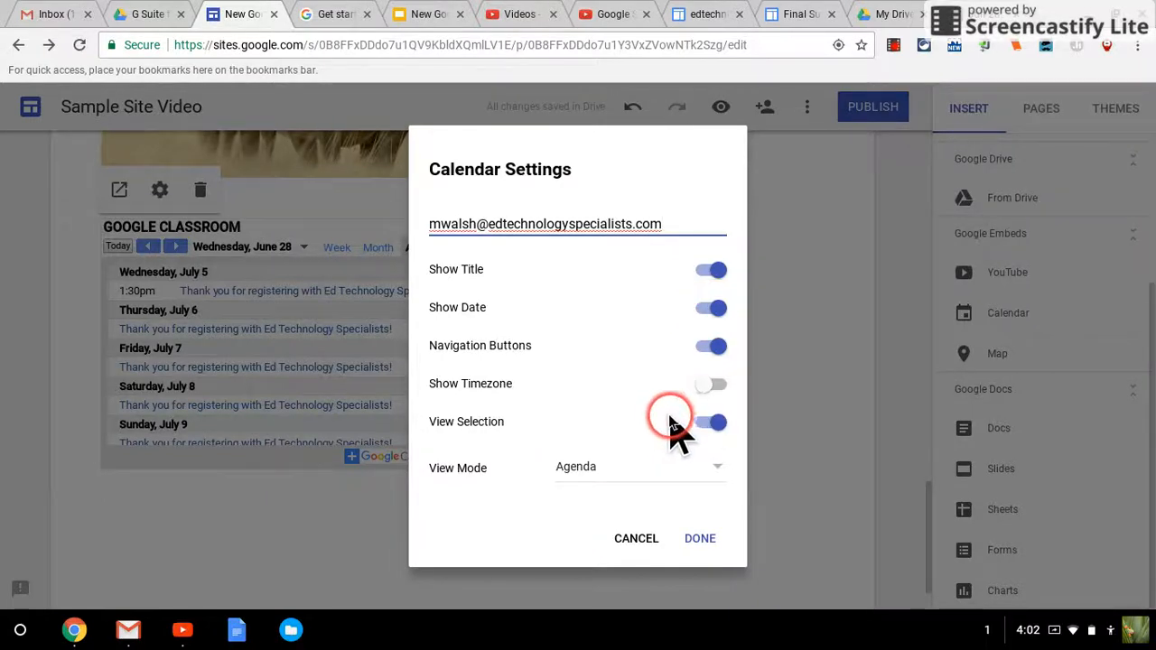
{"action": "left_click", "coordinate": [709, 470]}
{"action": "left_click", "coordinate": [621, 414]}
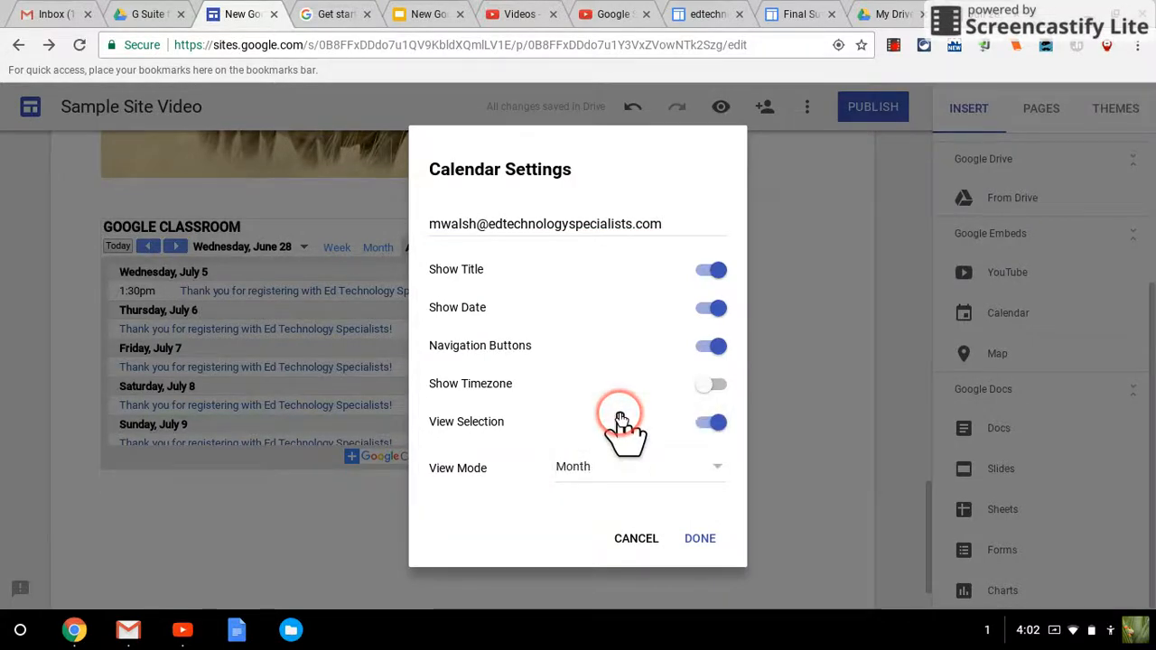
{"action": "left_click", "coordinate": [700, 540]}
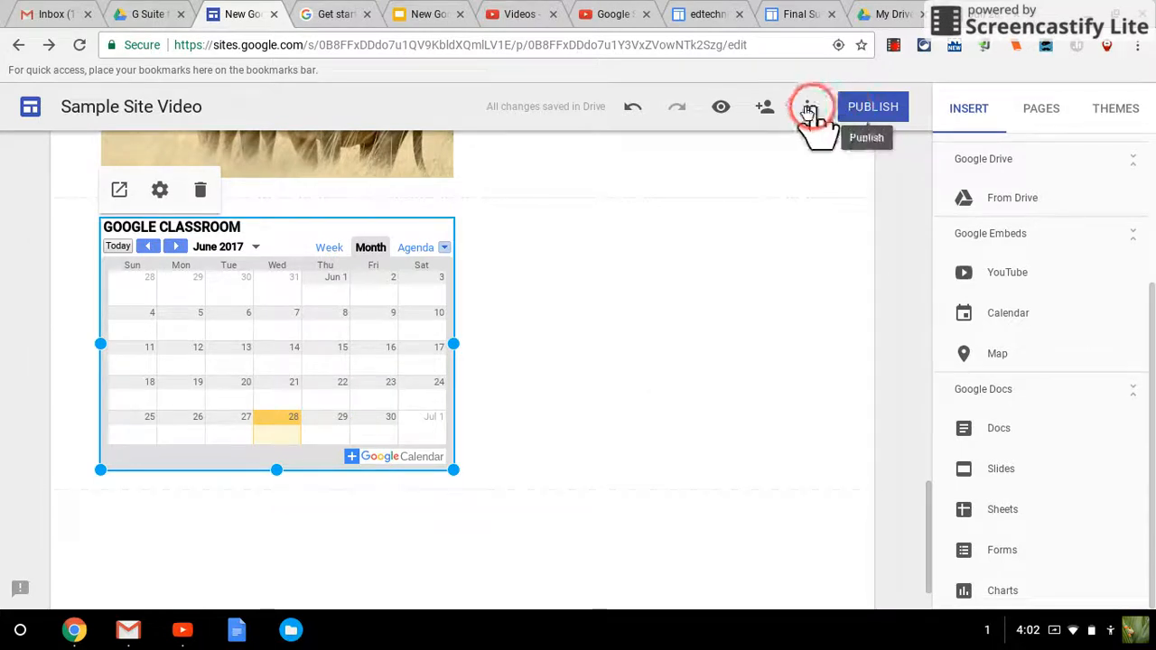
Preview the page and check the embedded calendar's pop-out, calendar list, and Week and Month views.
{"action": "left_click", "coordinate": [723, 108]}
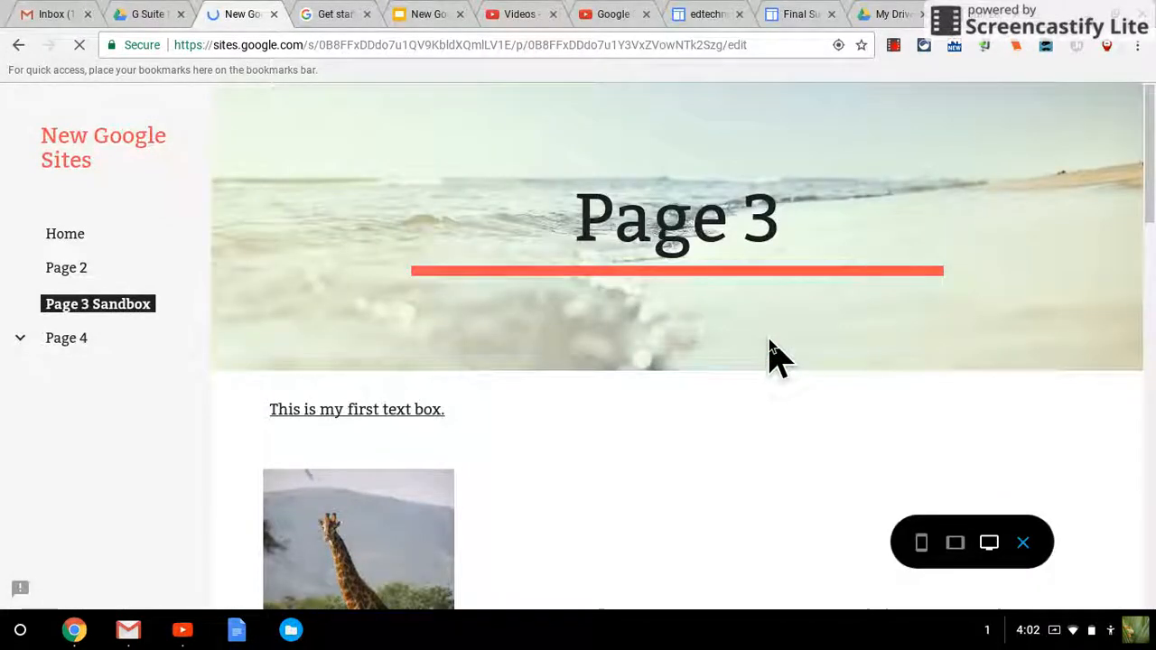
{"action": "scroll", "coordinate": [769, 343], "scroll_direction": "down", "scroll_amount": 15}
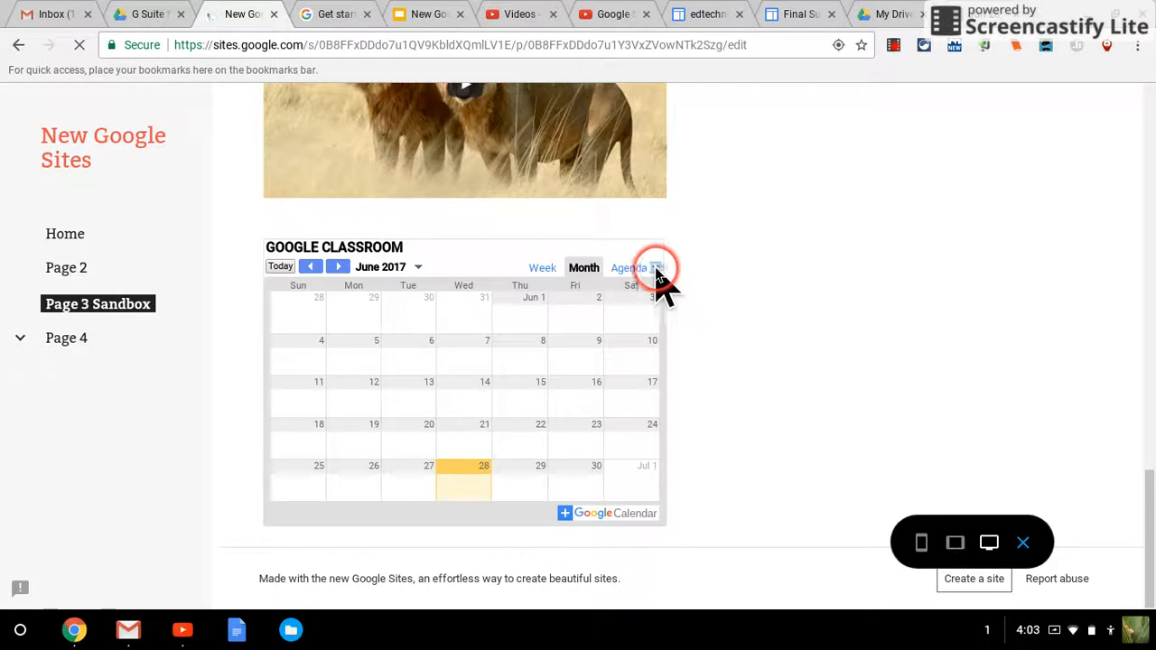
{"action": "left_click", "coordinate": [657, 269]}
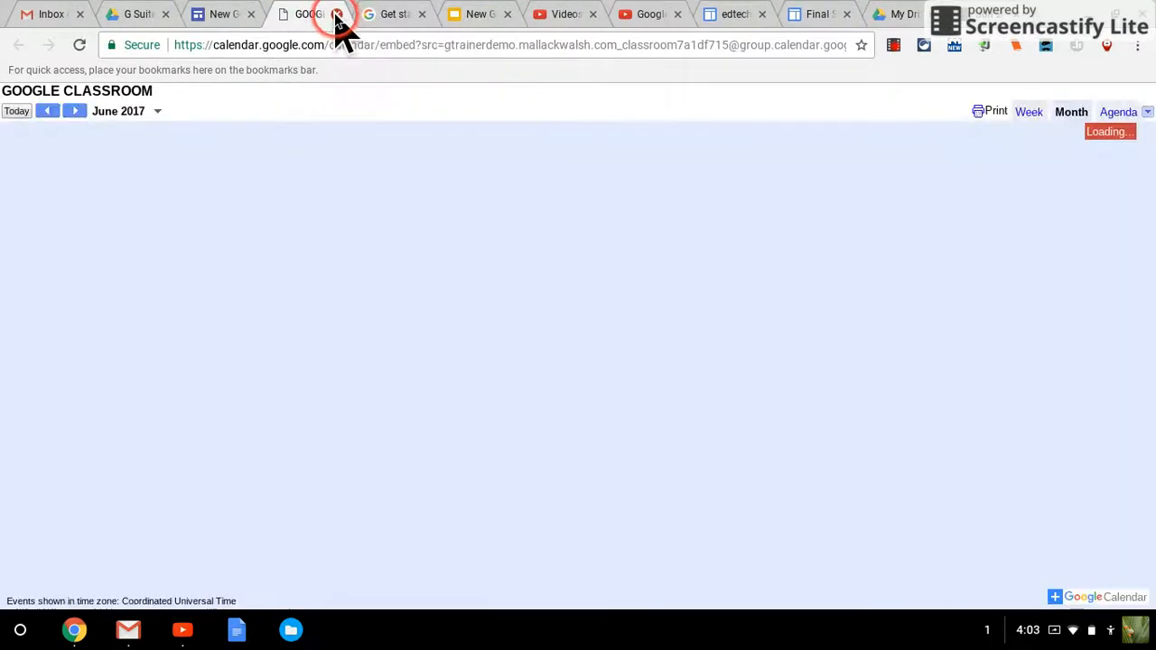
{"action": "left_click", "coordinate": [336, 13]}
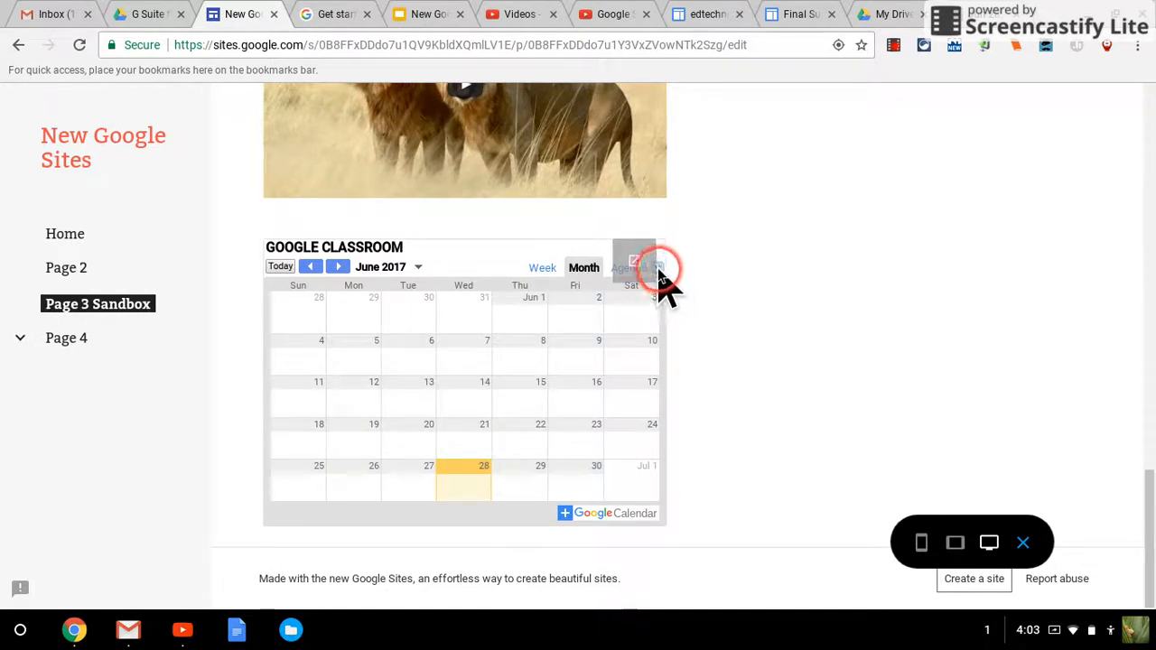
{"action": "left_click", "coordinate": [659, 270]}
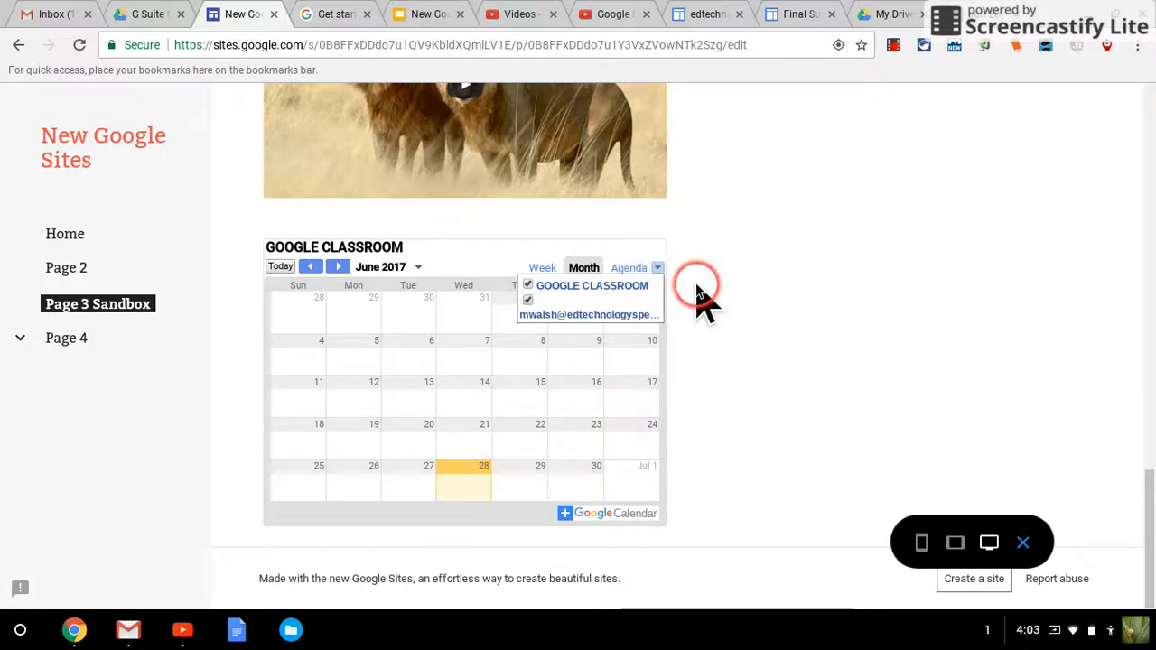
{"action": "left_click", "coordinate": [543, 267]}
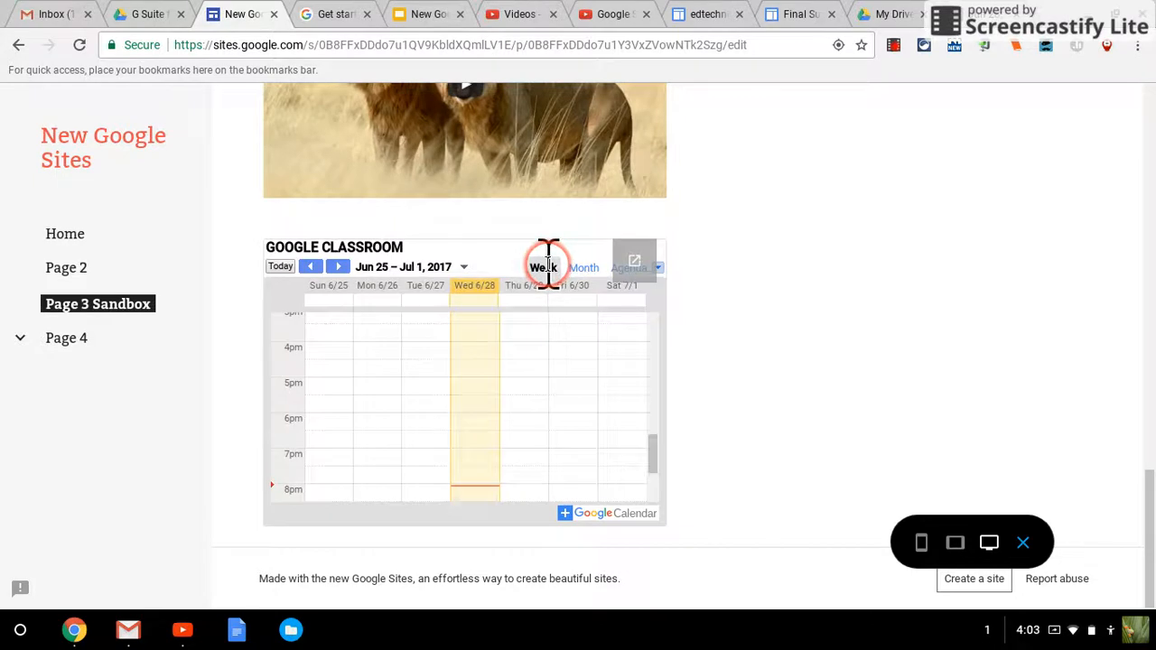
{"action": "left_click", "coordinate": [586, 268]}
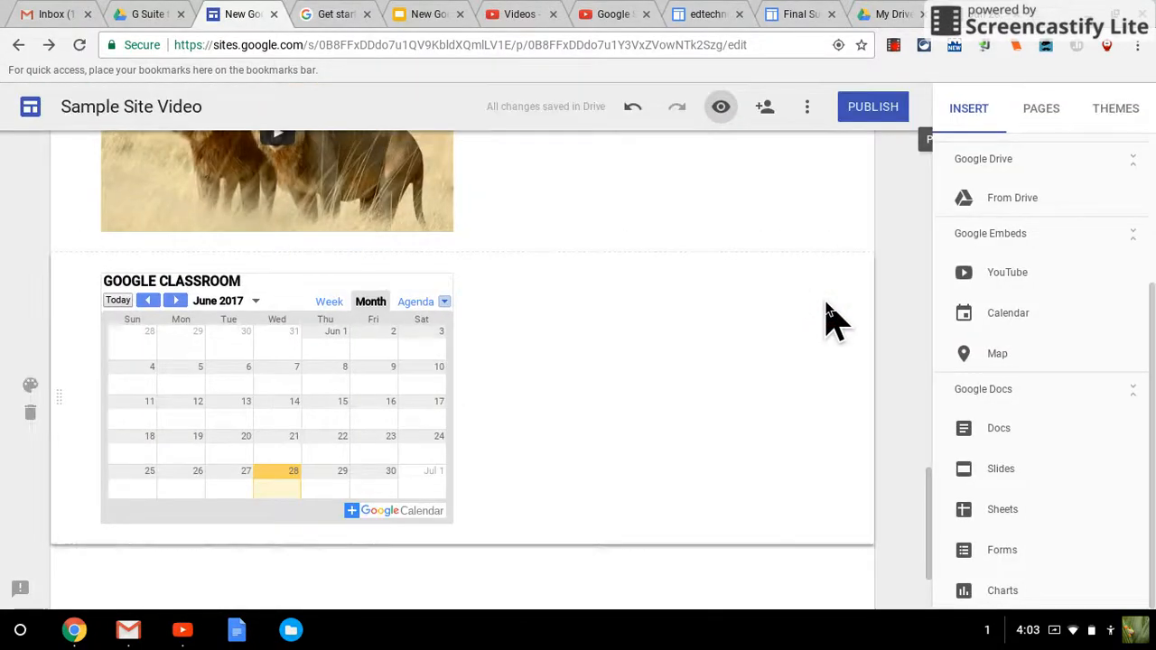
{"action": "left_click", "coordinate": [923, 45]}
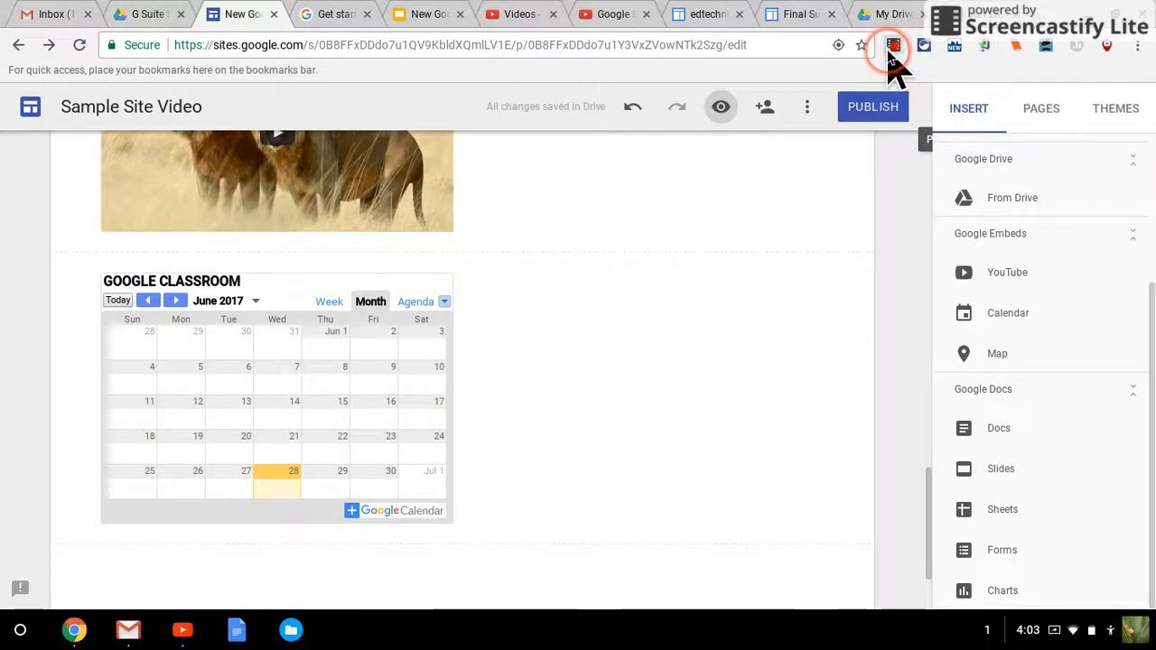
{"action": "left_click", "coordinate": [893, 54]}
{"action": "left_click", "coordinate": [691, 263]}
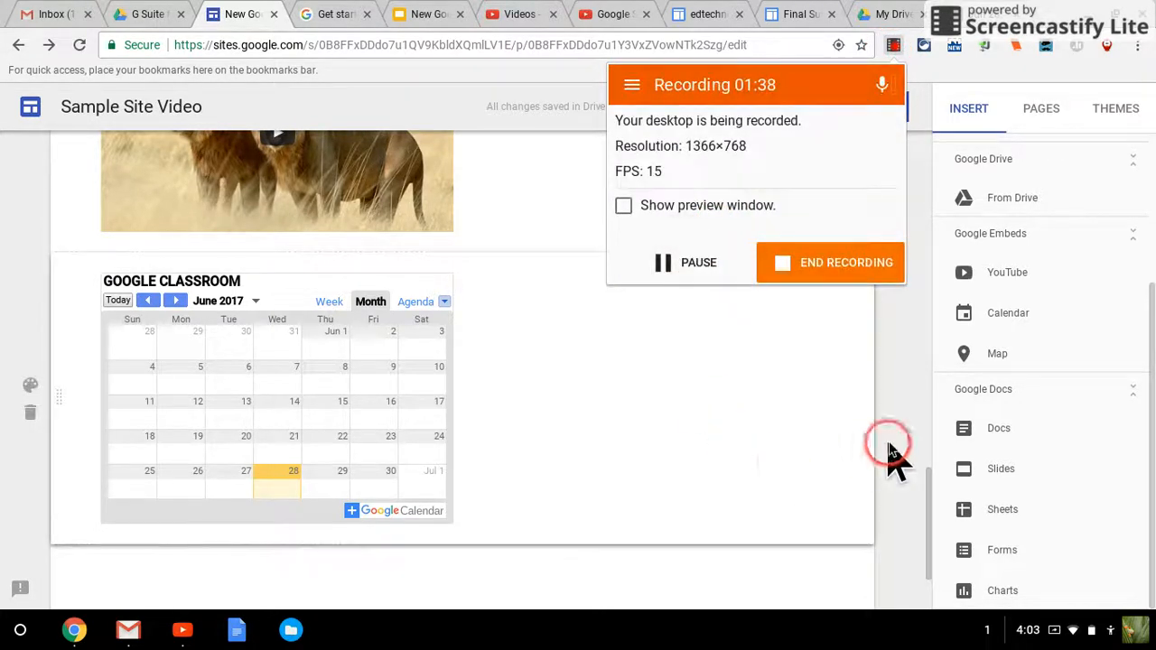
{"action": "left_click", "coordinate": [903, 418]}
Start a new map embed and search Maps for Disneyland Park in Anaheim, CA.
{"action": "left_click", "coordinate": [986, 362]}
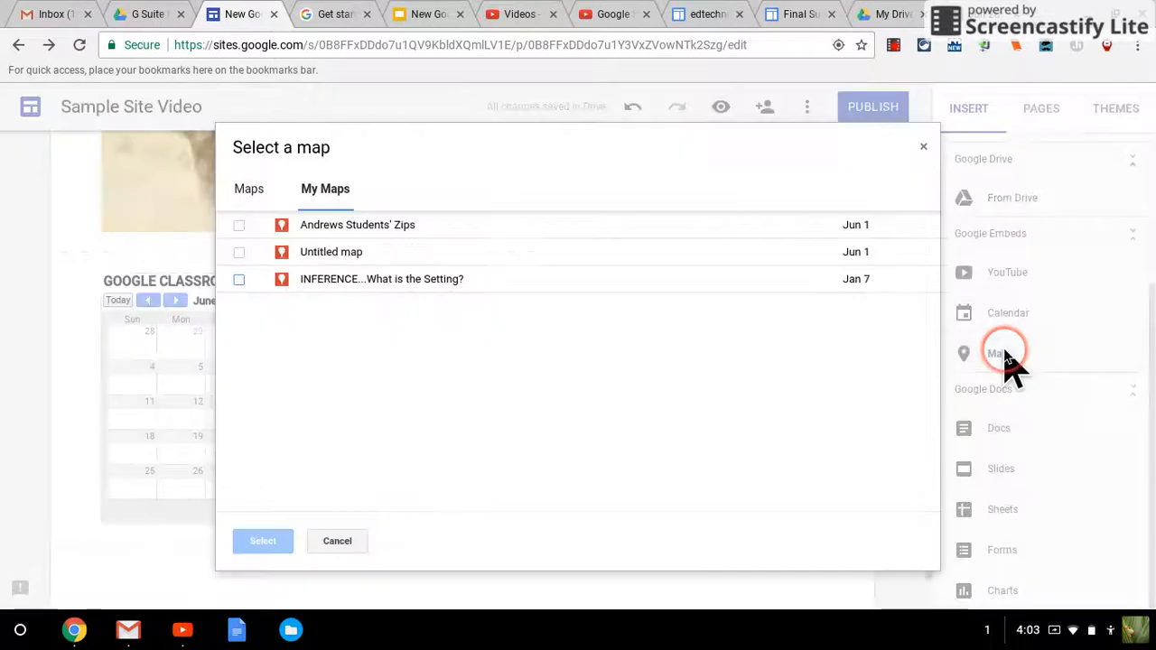
{"action": "left_click", "coordinate": [250, 189]}
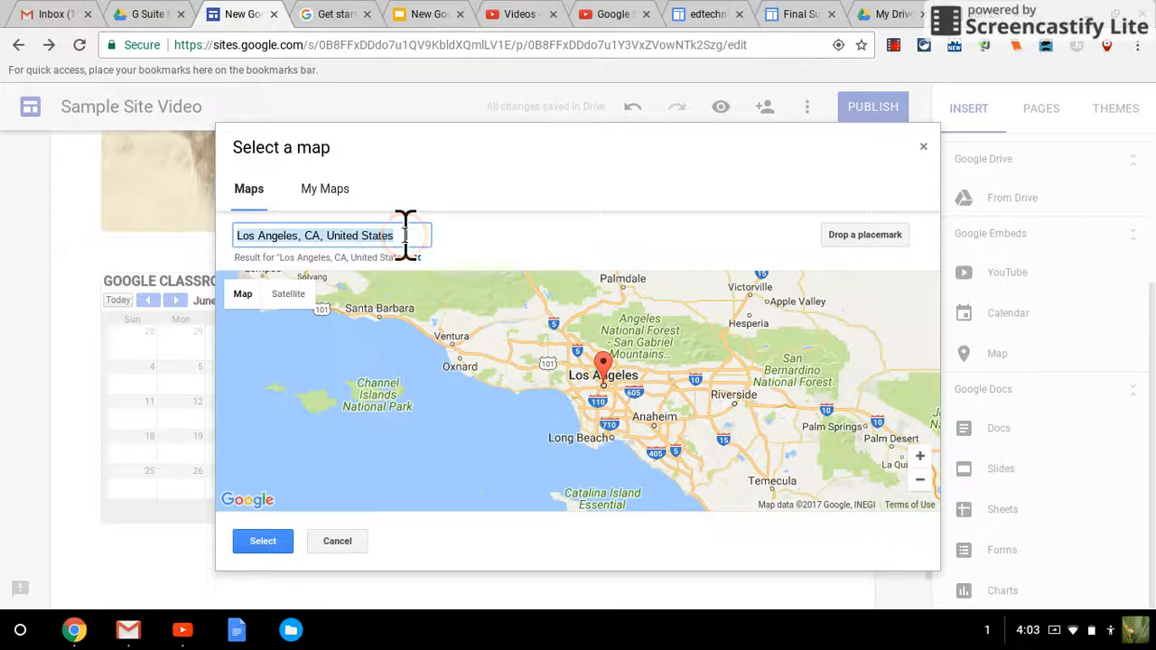
{"action": "type", "text": "disn"}
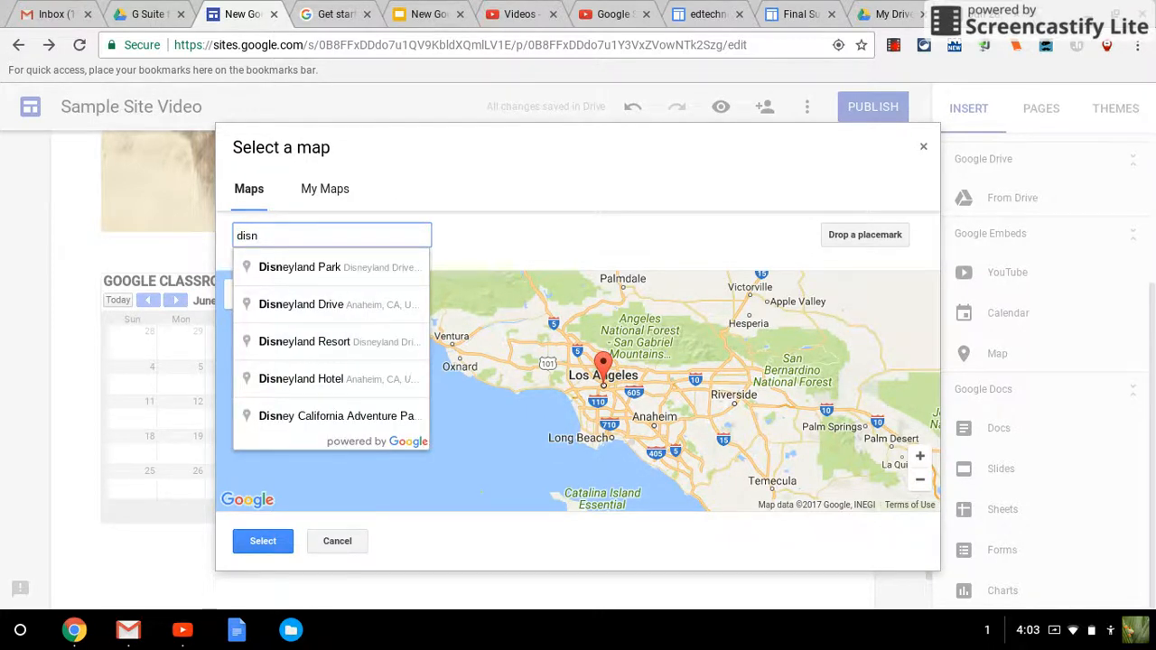
{"action": "left_click", "coordinate": [342, 268]}
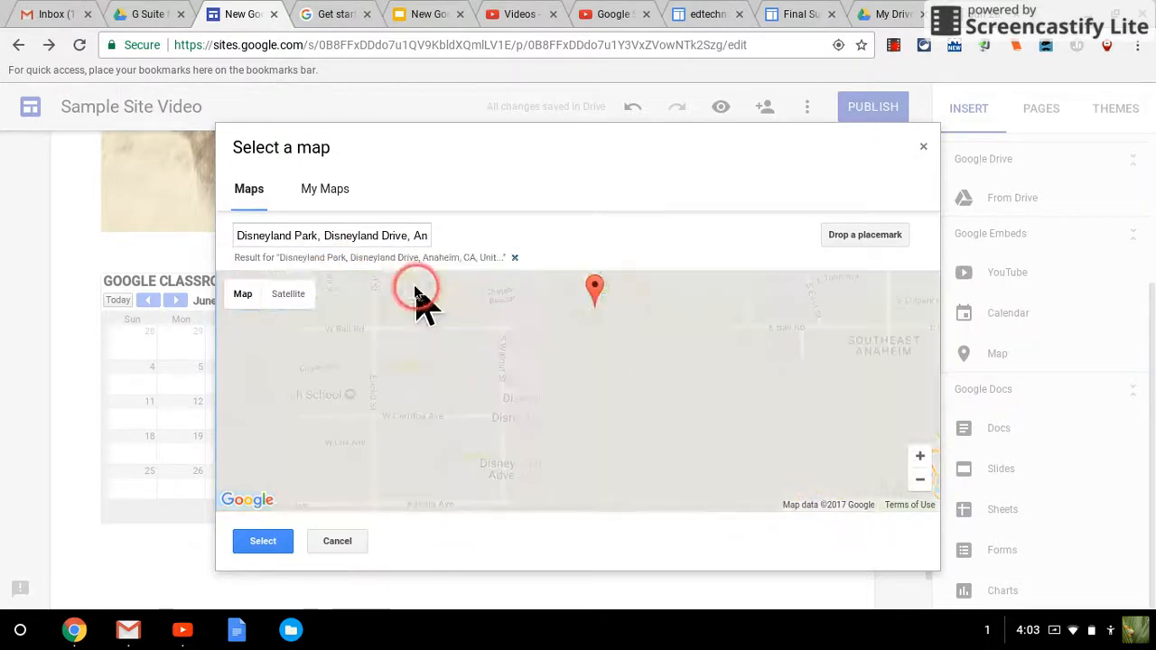
Zoom the Disneyland Park map out to take in the area around Anaheim and insert it into the page.
{"action": "left_click", "coordinate": [921, 485]}
{"action": "left_click", "coordinate": [921, 480]}
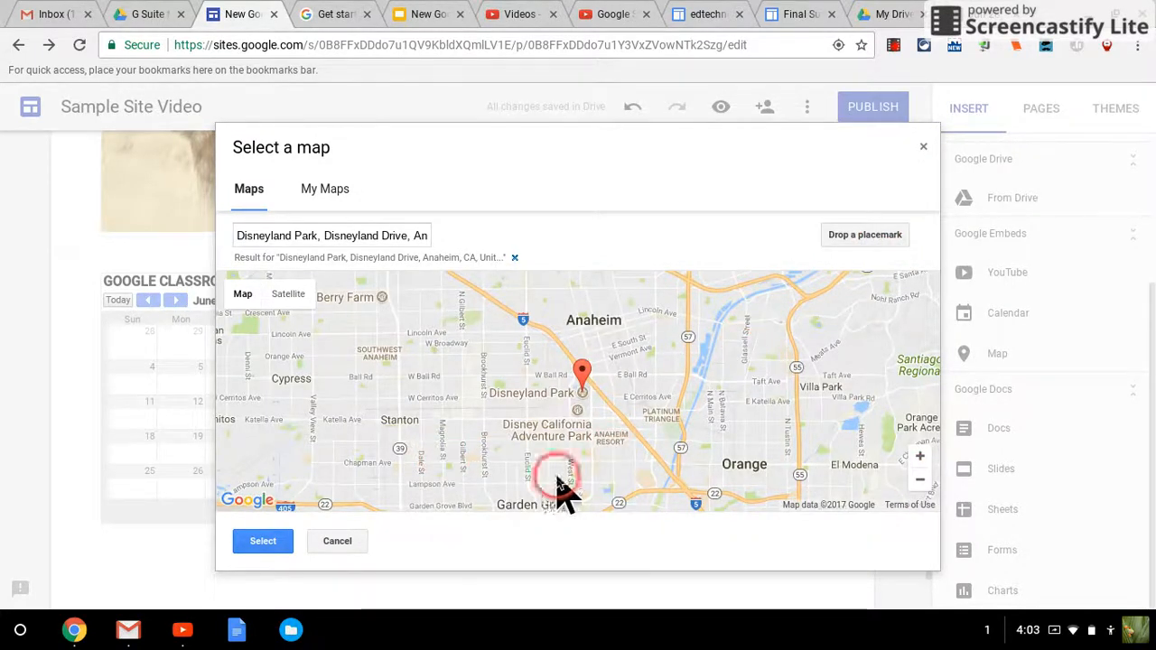
{"action": "left_click", "coordinate": [920, 481]}
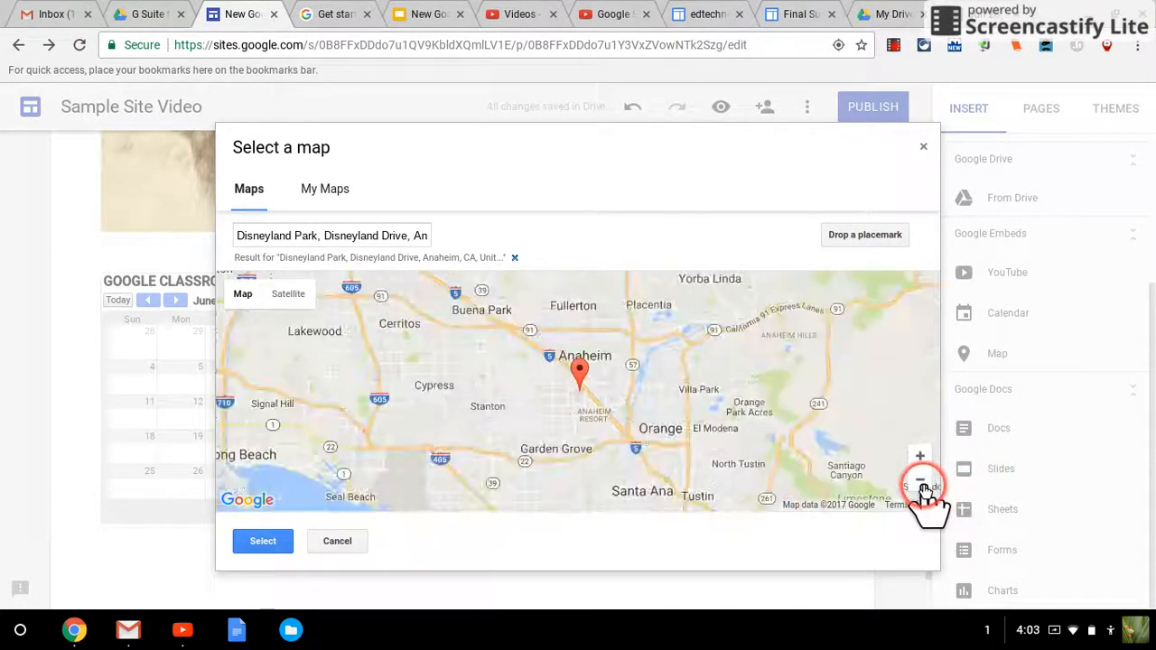
{"action": "left_click", "coordinate": [921, 480]}
{"action": "left_click", "coordinate": [271, 541]}
{"action": "left_click", "coordinate": [727, 449]}
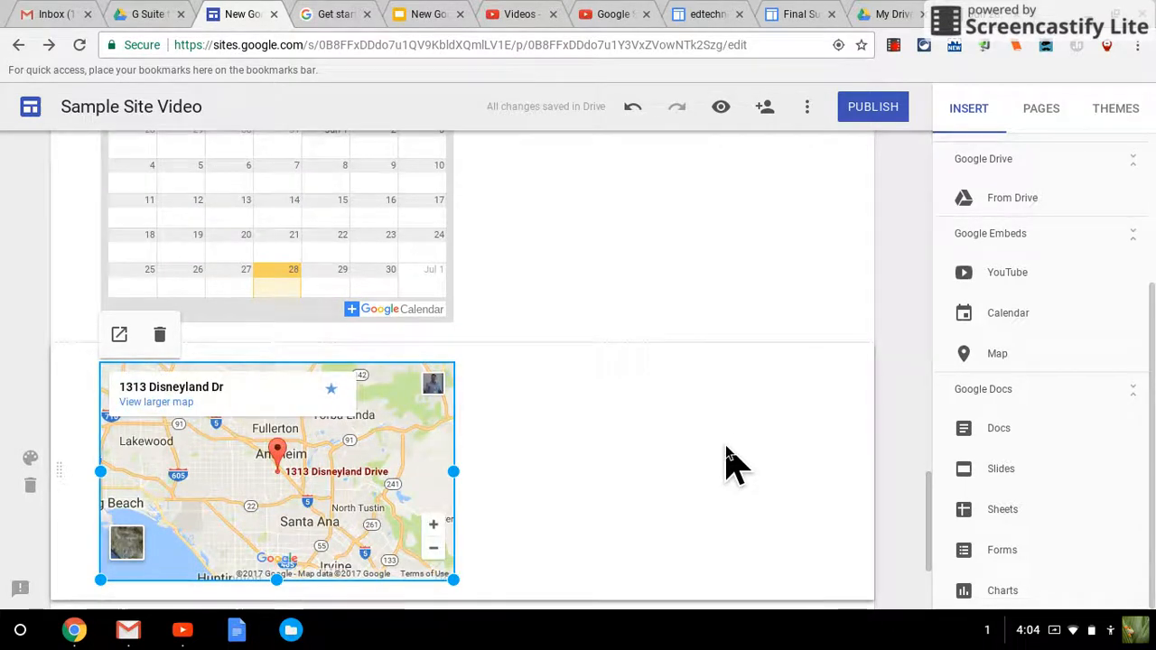
Preview the page and try panning and zooming out the embedded Disneyland map, ending by closing the preview.
{"action": "left_click", "coordinate": [719, 110]}
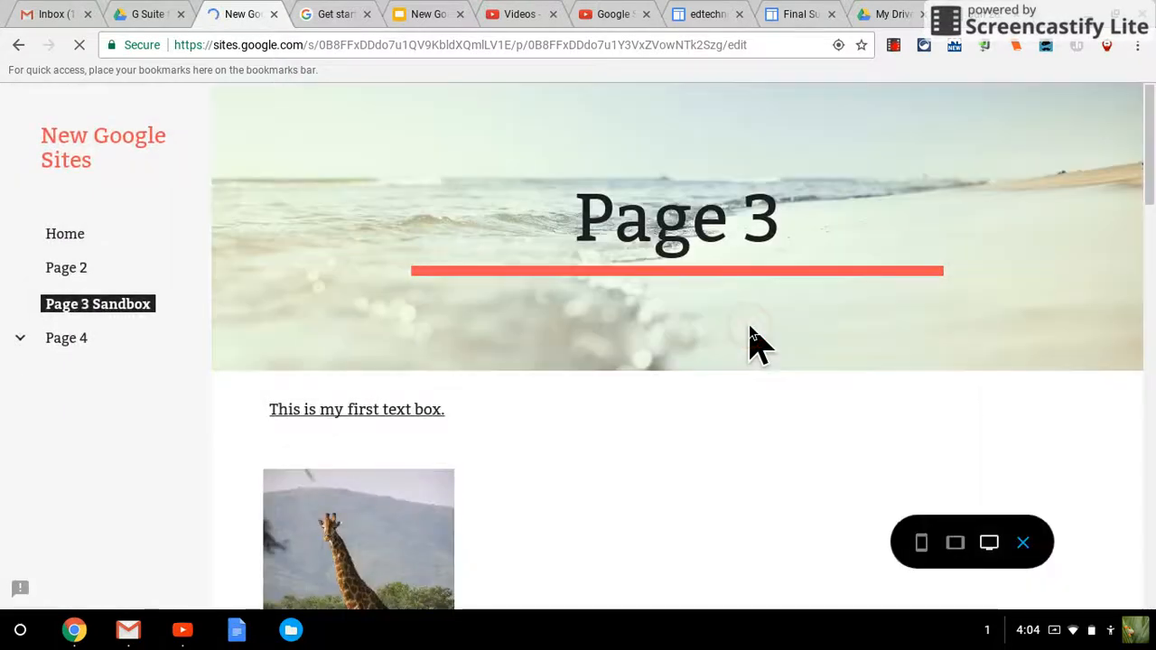
{"action": "left_click", "coordinate": [777, 402]}
{"action": "scroll", "coordinate": [777, 404], "scroll_direction": "down", "scroll_amount": 10}
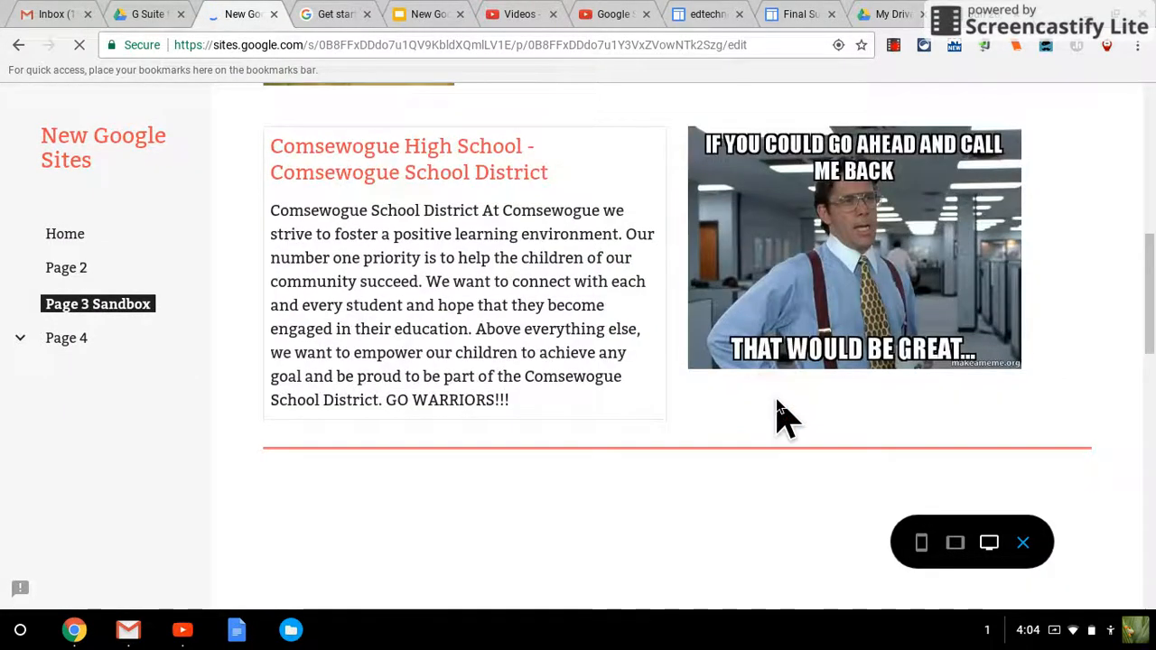
{"action": "scroll", "coordinate": [784, 415], "scroll_direction": "down", "scroll_amount": 5}
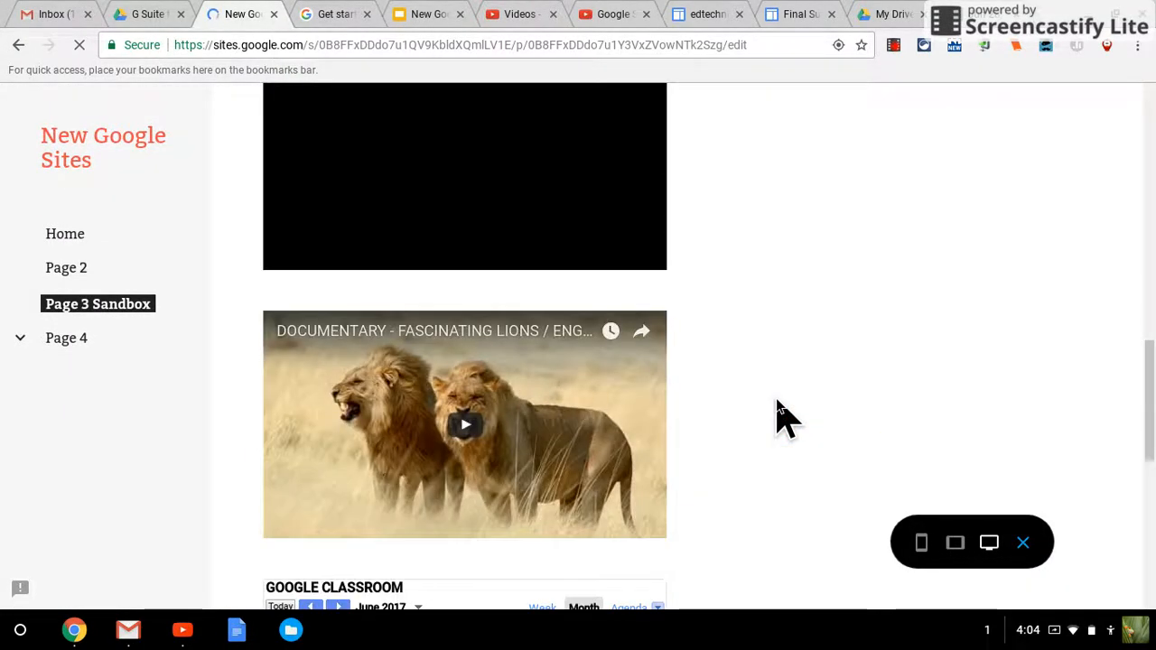
{"action": "scroll", "coordinate": [784, 416], "scroll_direction": "down", "scroll_amount": 8}
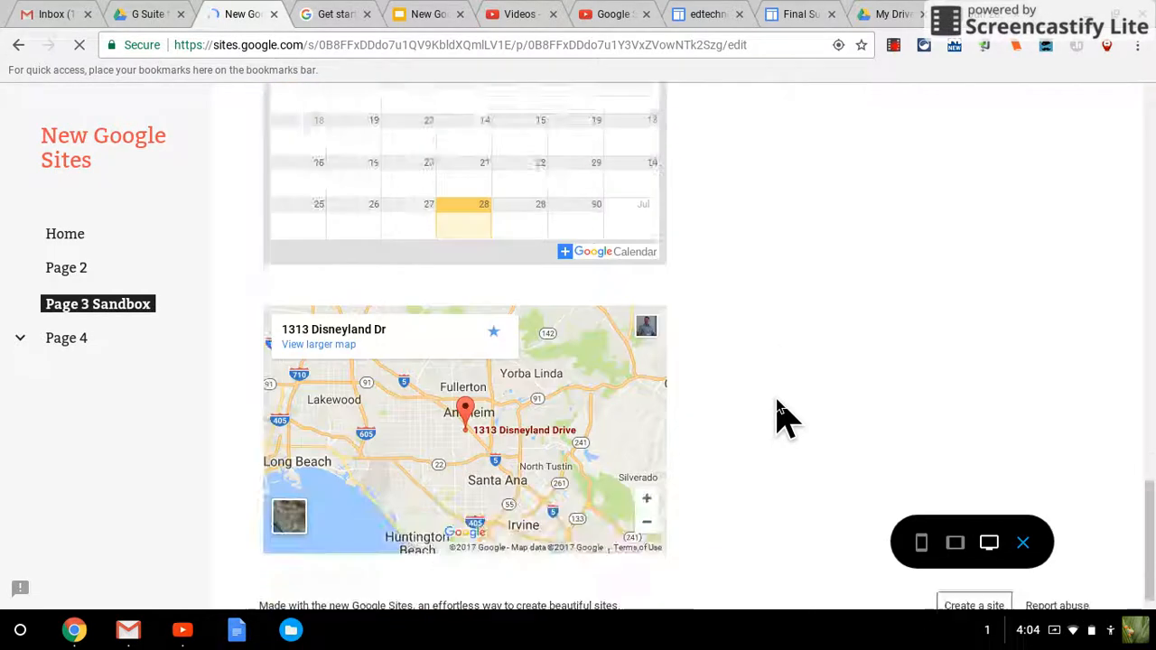
{"action": "mouse_move", "coordinate": [432, 442]}
{"action": "left_mouse_down"}
{"action": "mouse_move", "coordinate": [515, 444]}
{"action": "mouse_move", "coordinate": [465, 356]}
{"action": "mouse_move", "coordinate": [384, 427]}
{"action": "left_mouse_up"}
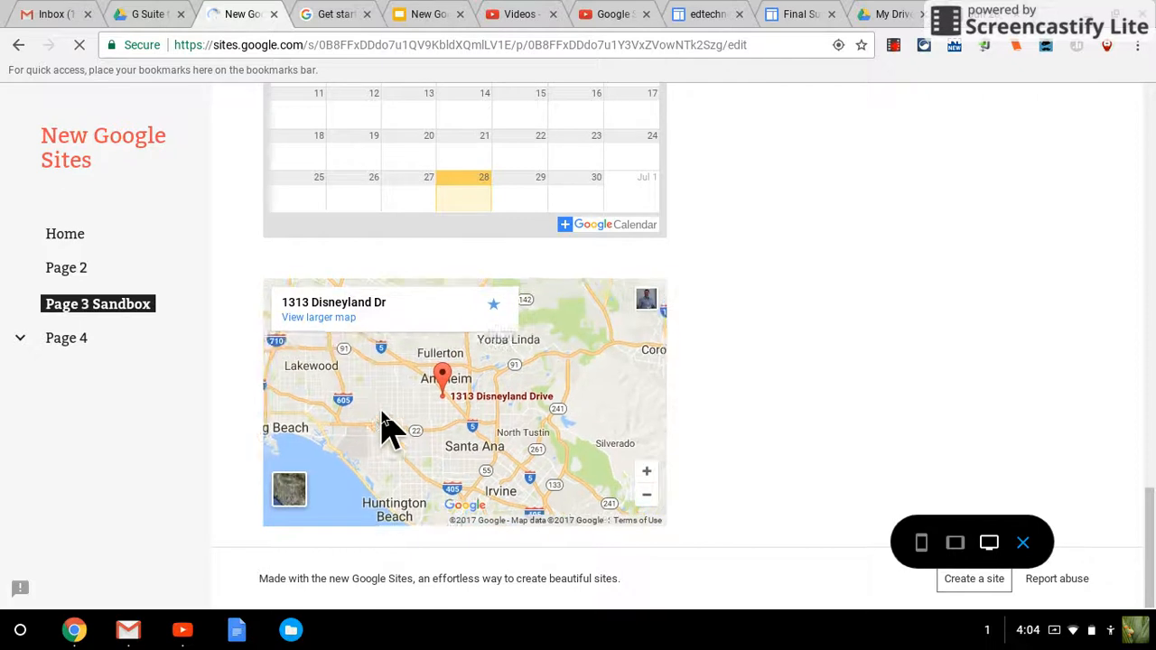
{"action": "left_click", "coordinate": [646, 497]}
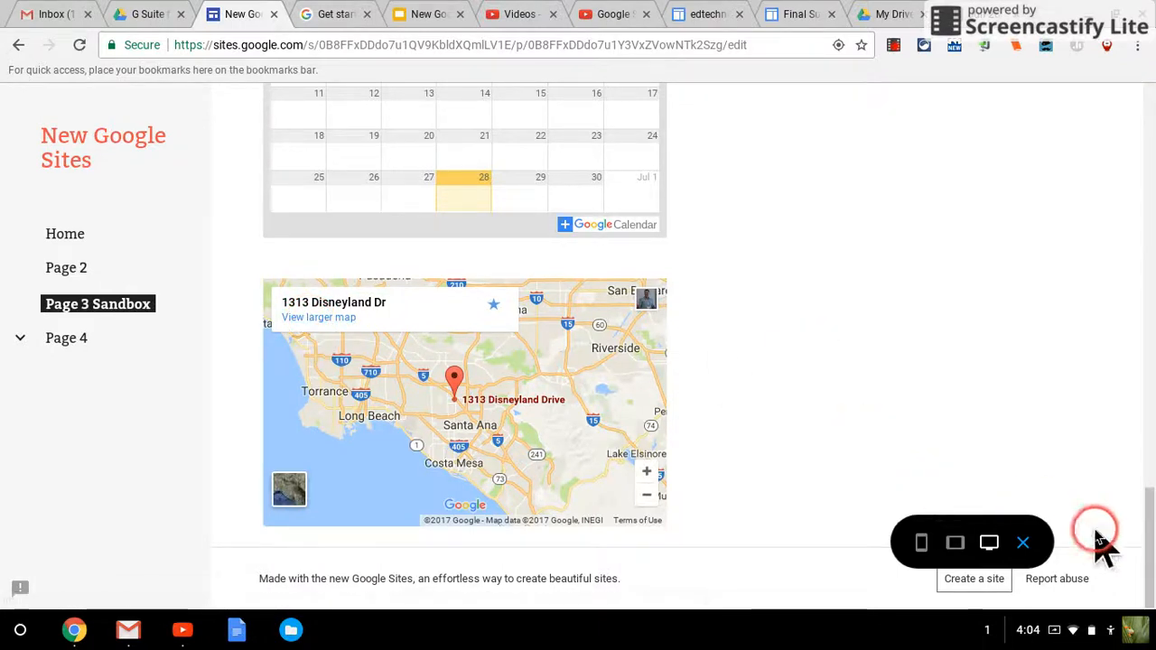
{"action": "left_click", "coordinate": [1024, 543]}
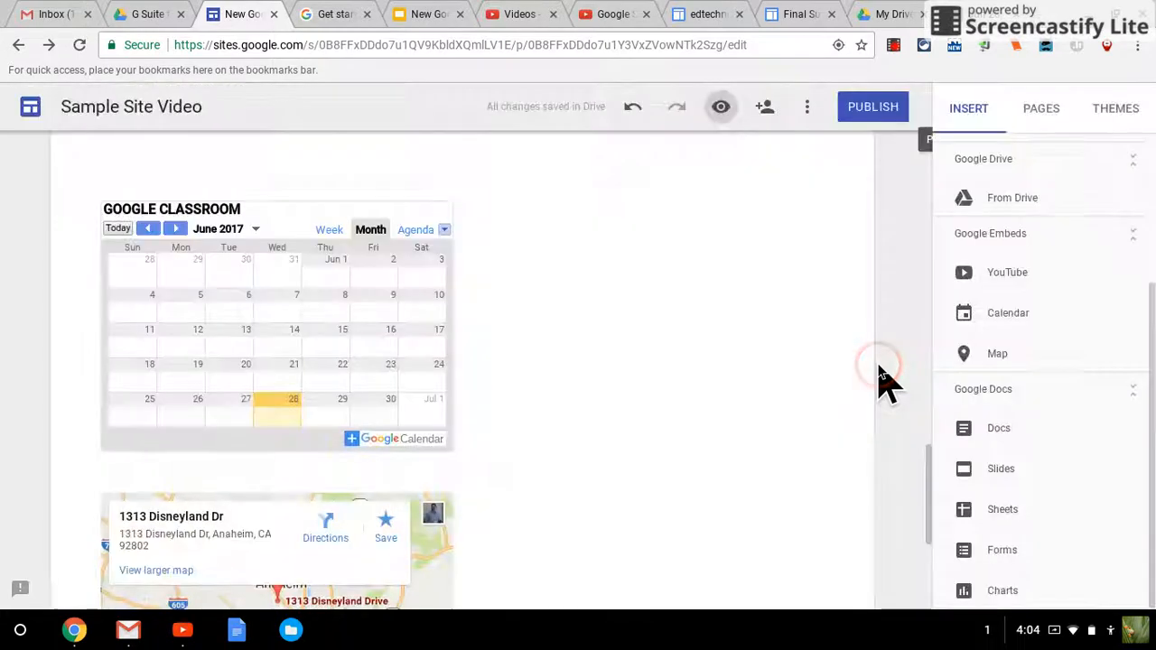
{"action": "left_click", "coordinate": [711, 374]}
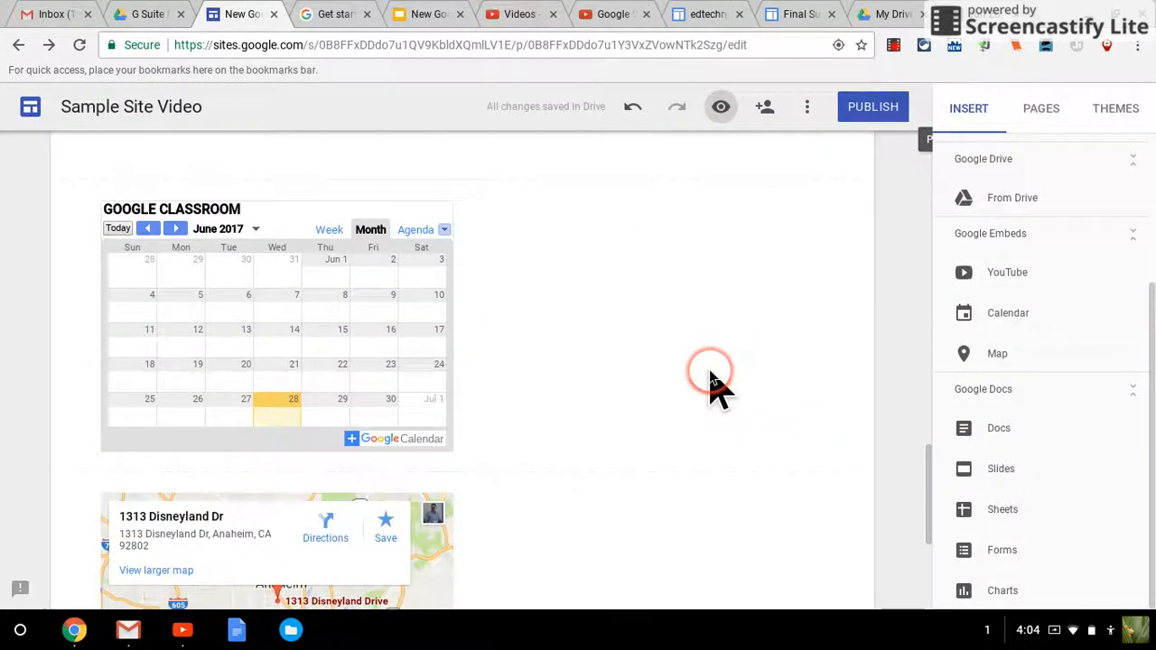
{"action": "scroll", "coordinate": [711, 379], "scroll_direction": "down", "scroll_amount": 3}
{"action": "left_click", "coordinate": [126, 298]}
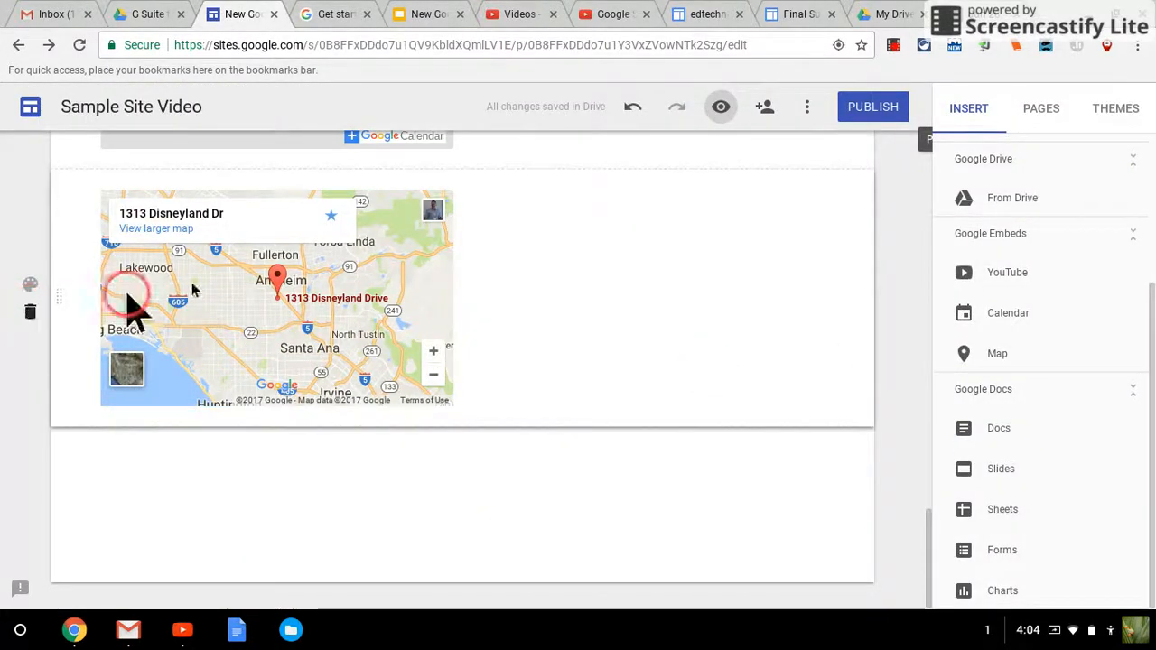
Replace the Disneyland map section with the "INFERENCE...What is the Setting?" map from My Maps.
{"action": "left_click", "coordinate": [31, 312]}
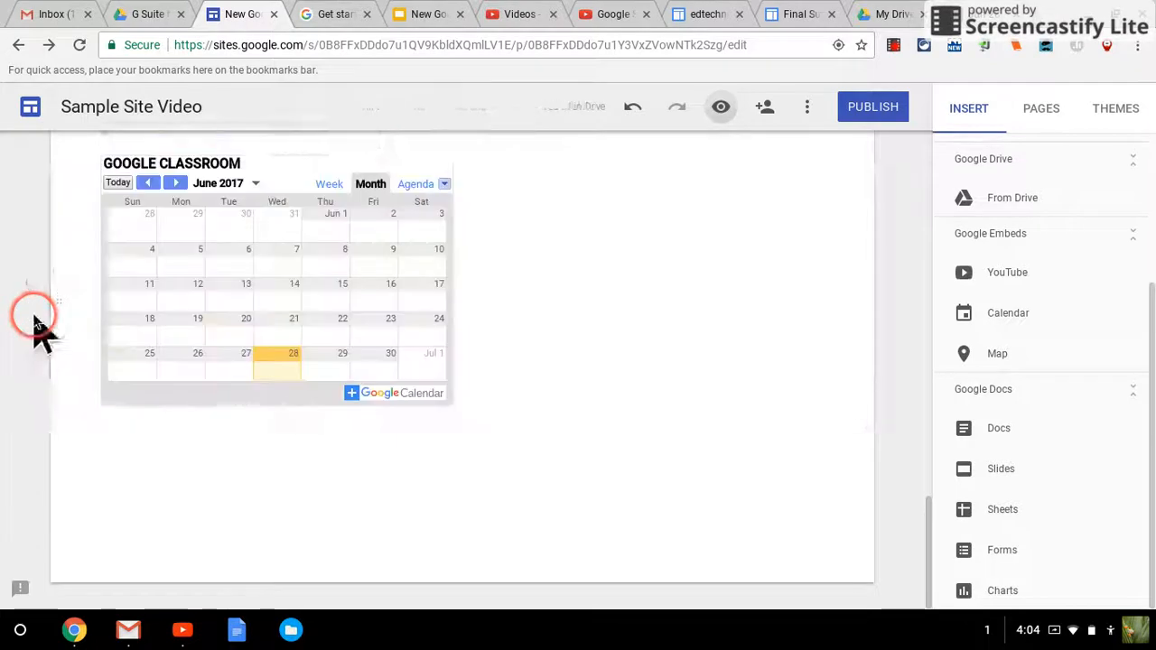
{"action": "left_click", "coordinate": [997, 357]}
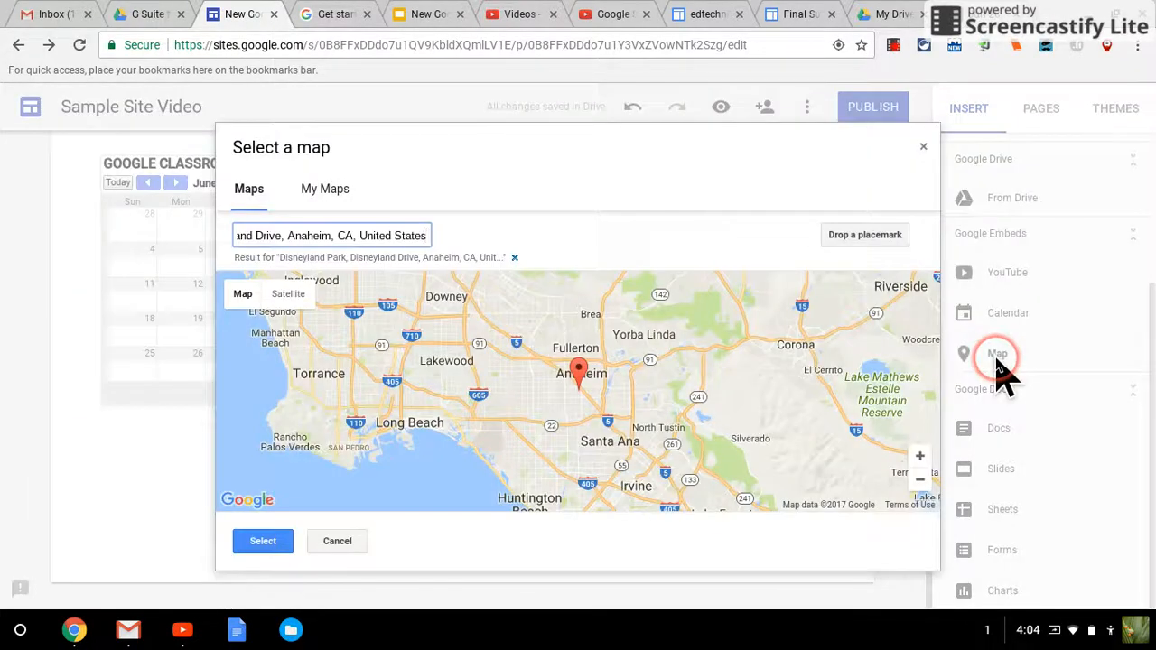
{"action": "left_click", "coordinate": [325, 189]}
{"action": "left_click", "coordinate": [259, 271]}
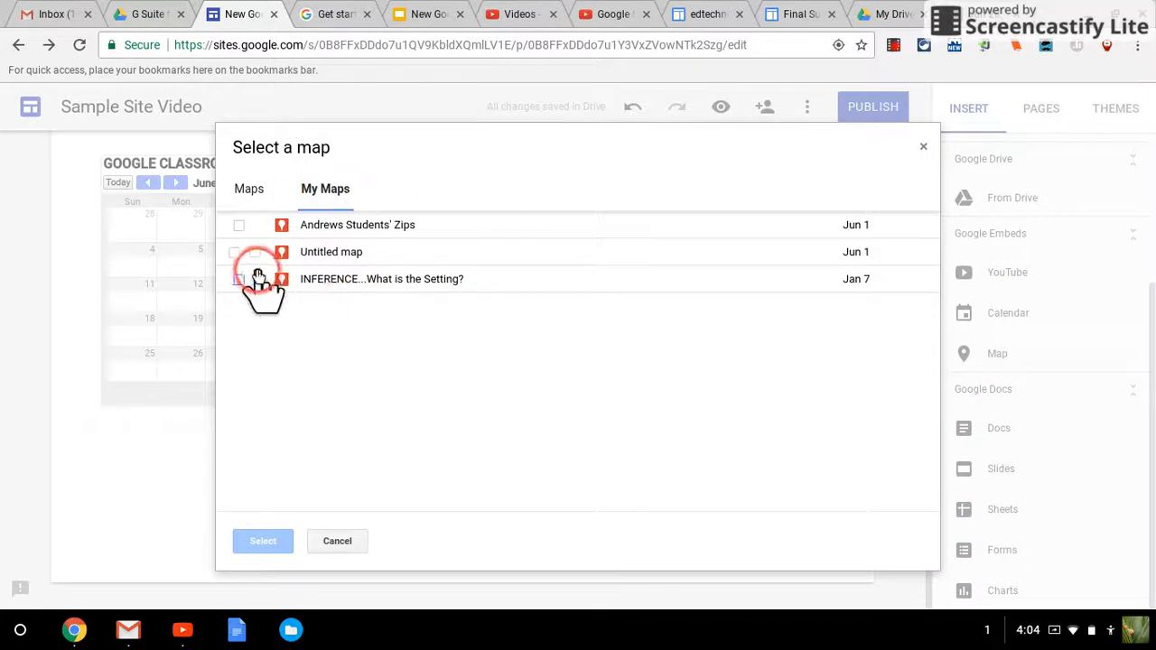
{"action": "left_click", "coordinate": [268, 545]}
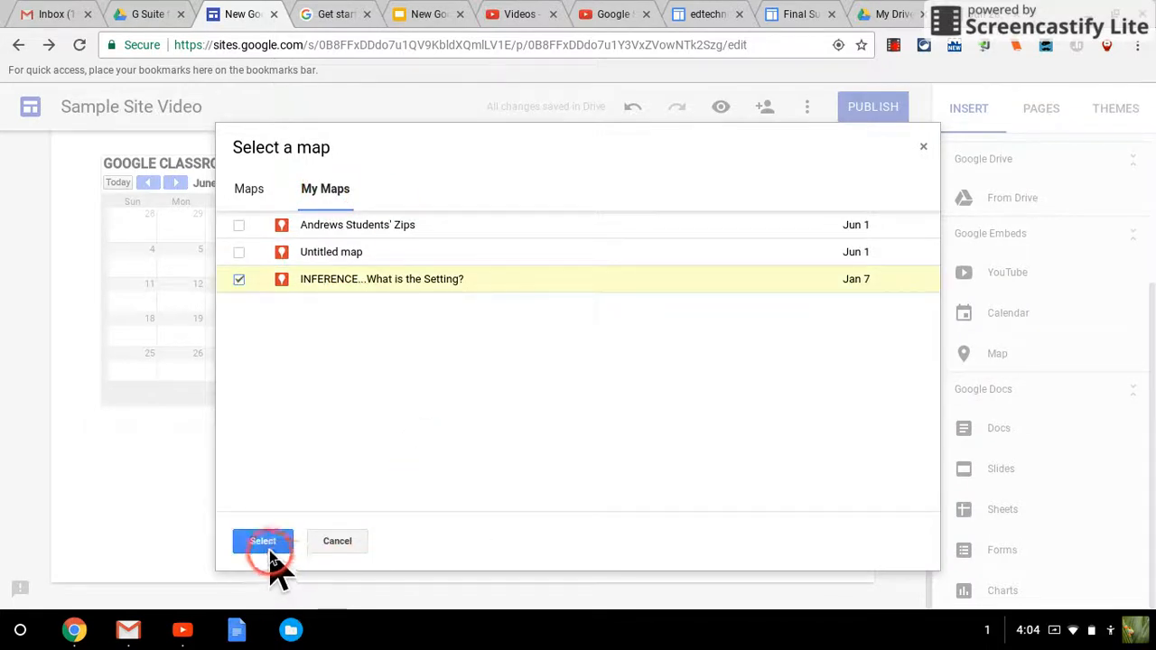
{"action": "left_click", "coordinate": [509, 501]}
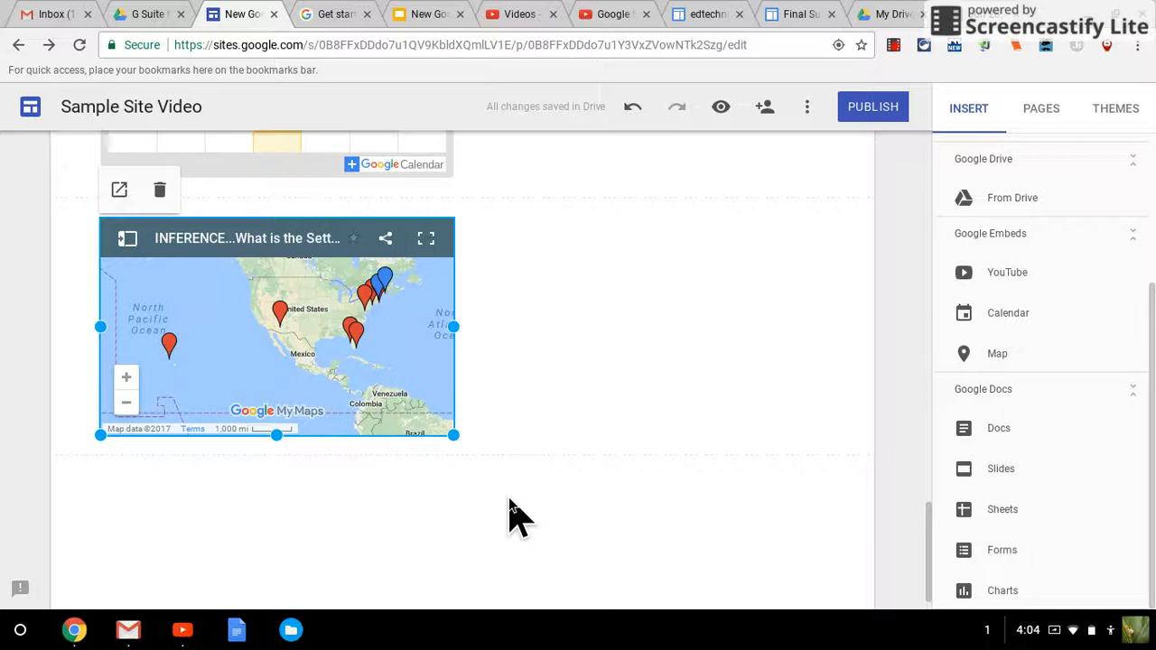
{"action": "left_click", "coordinate": [310, 336]}
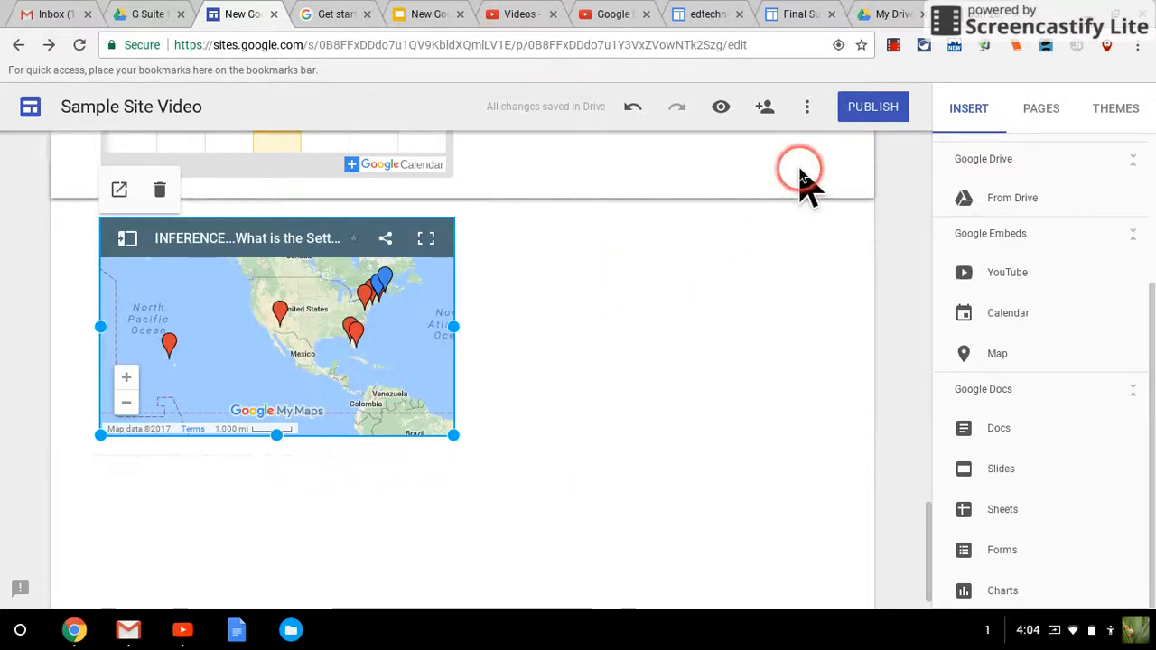
Preview the page and zoom the embedded "INFERENCE...What is the Setting?" map in on the East Coast of the United States.
{"action": "left_click", "coordinate": [722, 108]}
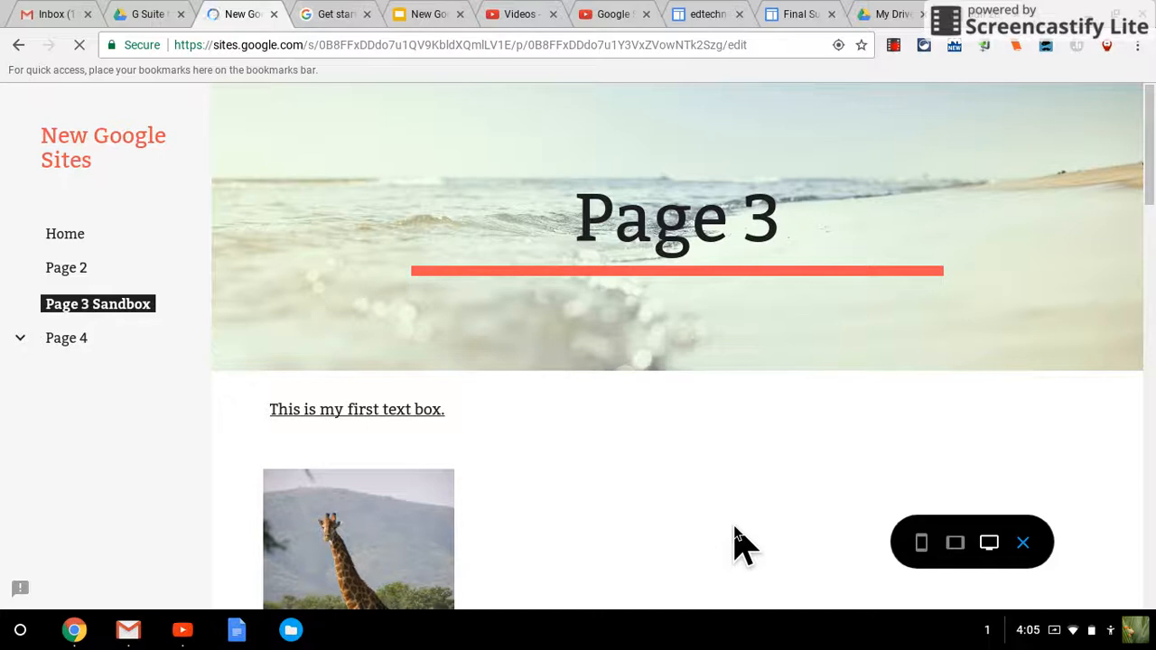
{"action": "scroll", "coordinate": [736, 542], "scroll_direction": "down", "scroll_amount": 15}
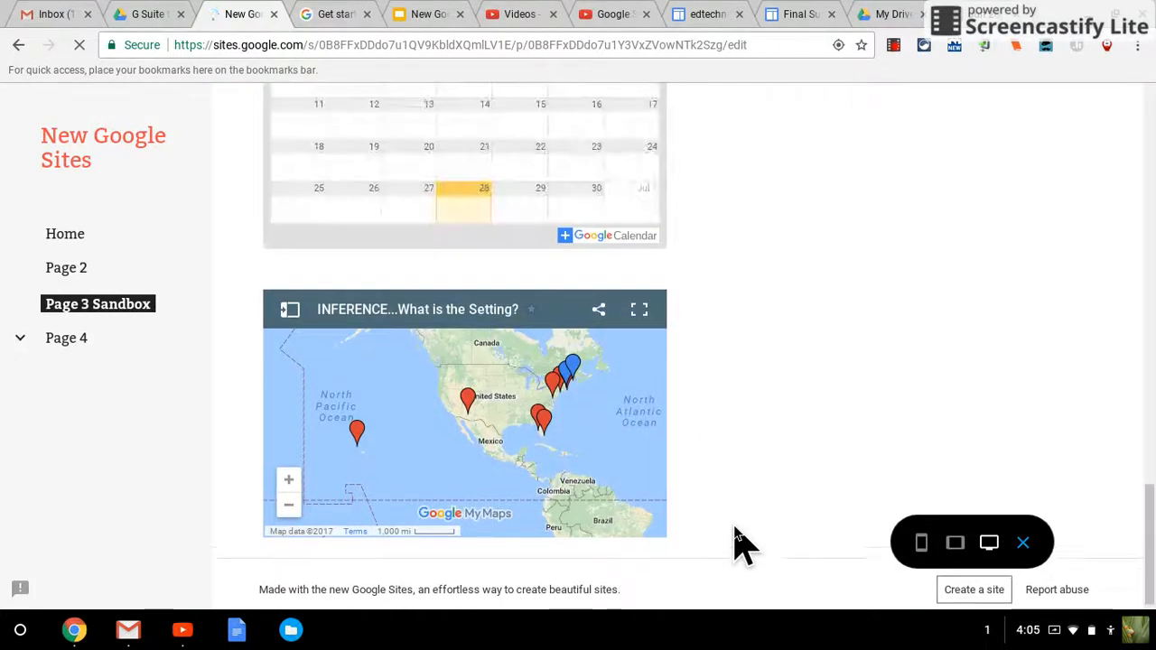
{"action": "left_click", "coordinate": [616, 468]}
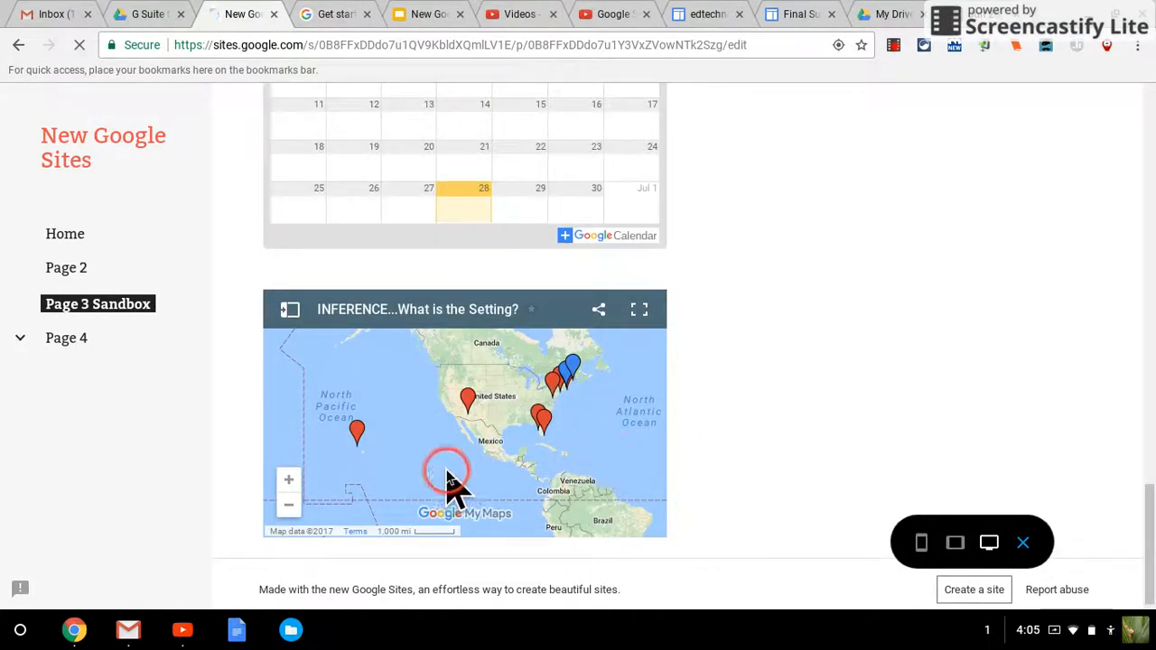
{"action": "left_click", "coordinate": [288, 480]}
{"action": "left_click_drag", "start_coordinate": [497, 460], "coordinate": [330, 460]}
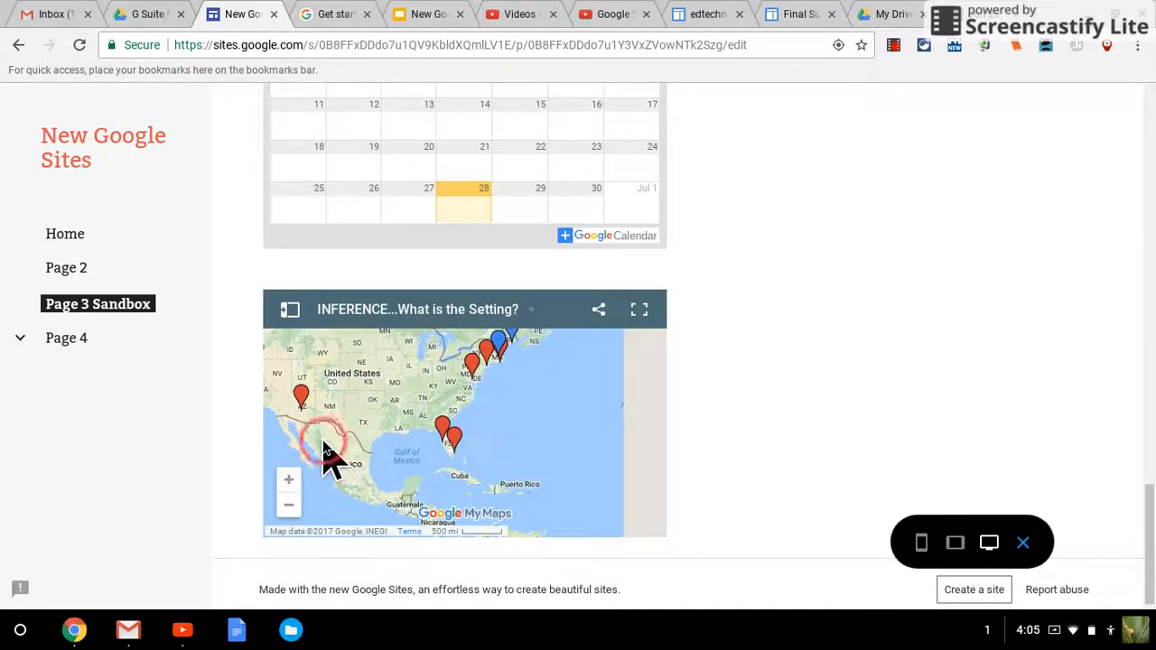
{"action": "left_click", "coordinate": [286, 480]}
{"action": "double_click", "coordinate": [565, 400]}
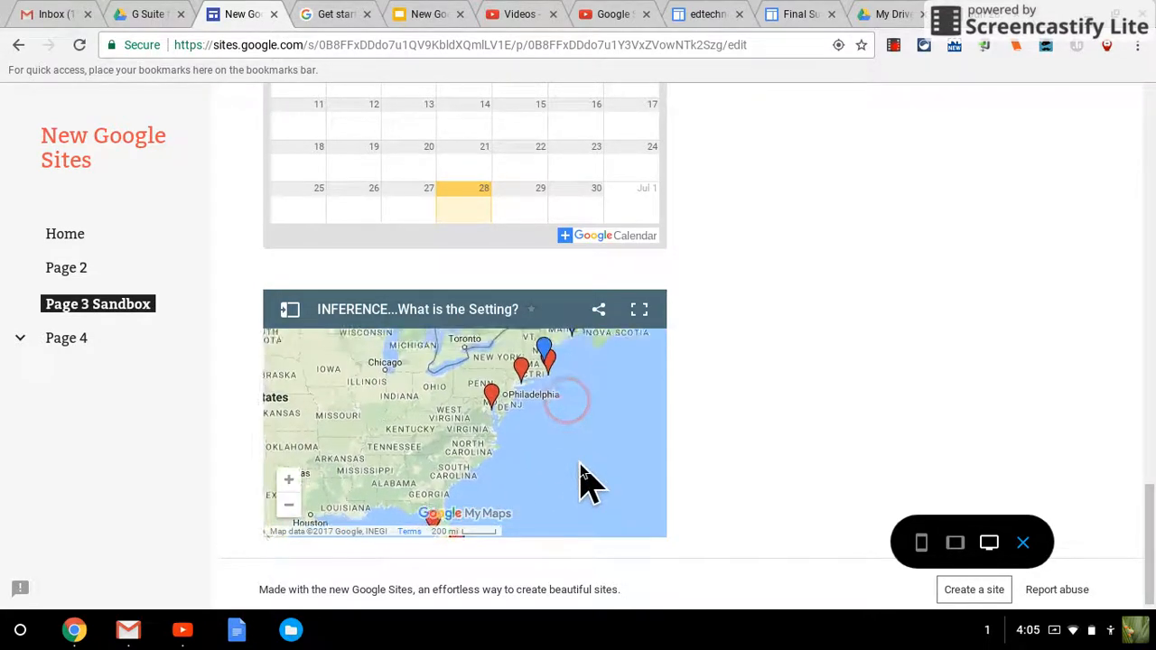
View the details of the North Beach and North Shore Long Island markers on the embedded map, returning to the map each time.
{"action": "left_click", "coordinate": [489, 393]}
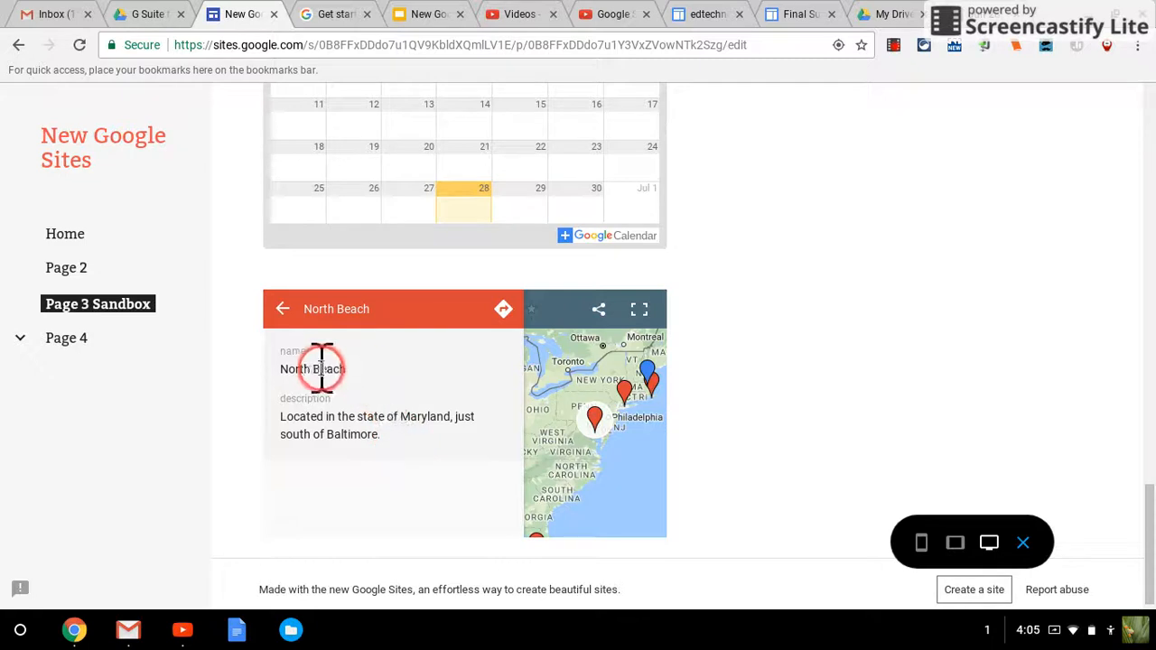
{"action": "left_click", "coordinate": [287, 311]}
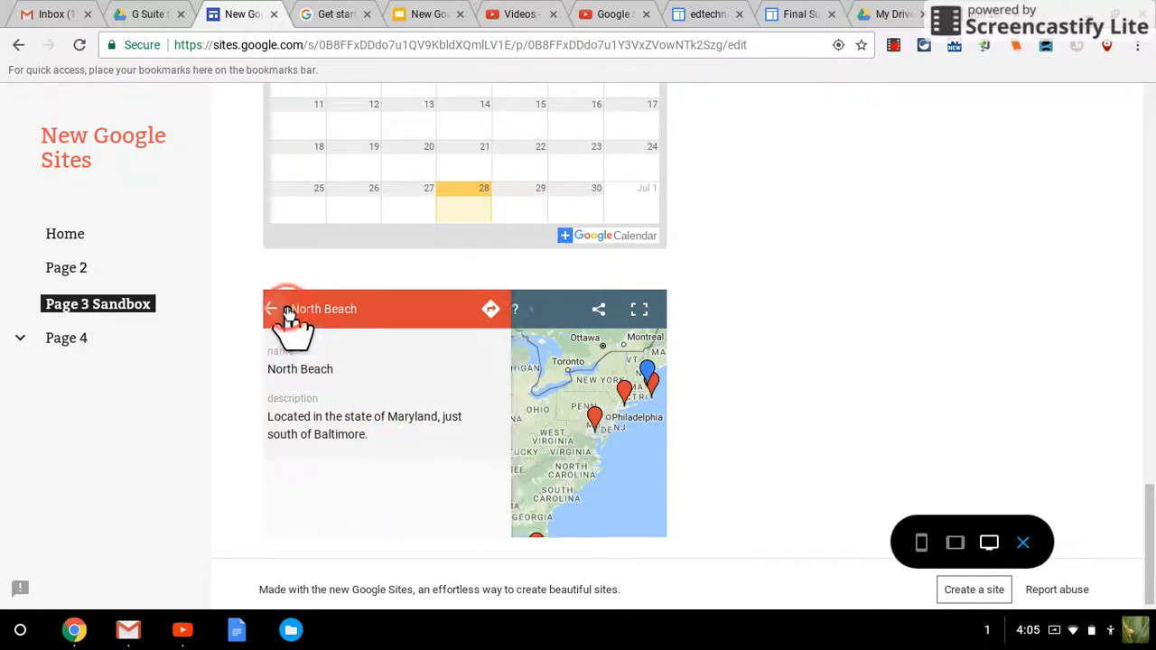
{"action": "left_click", "coordinate": [625, 392]}
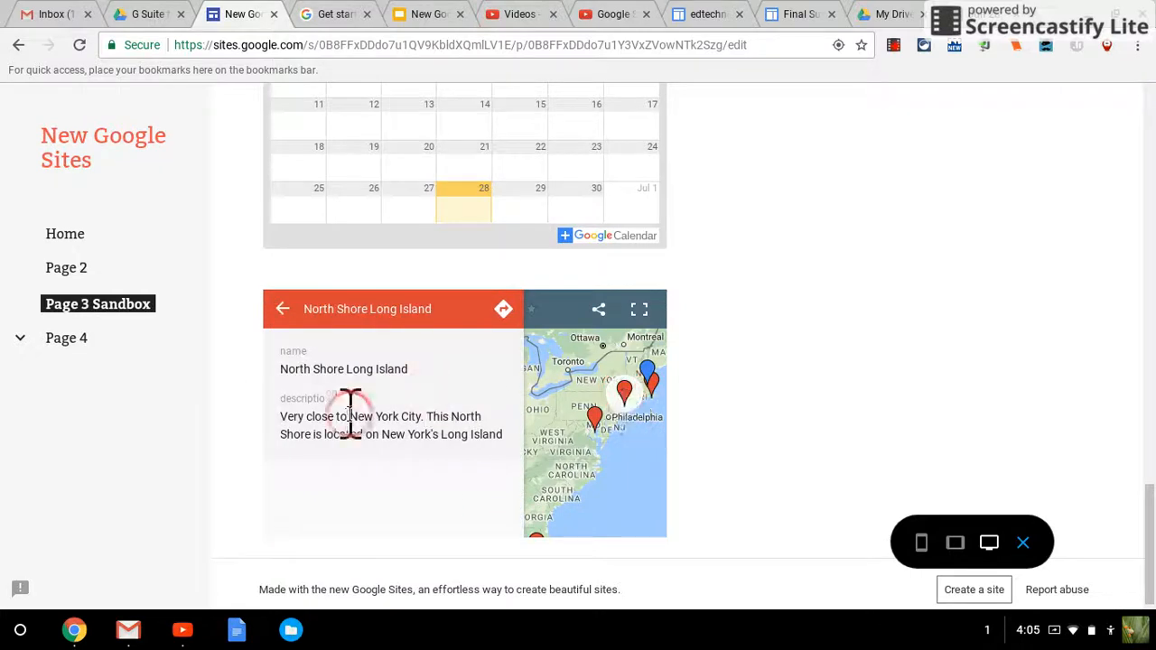
{"action": "left_click", "coordinate": [279, 310]}
Pan the embedded map across the United States, zoom out and move over to Europe and Asia, and close the preview.
{"action": "left_click_drag", "start_coordinate": [457, 467], "coordinate": [485, 348]}
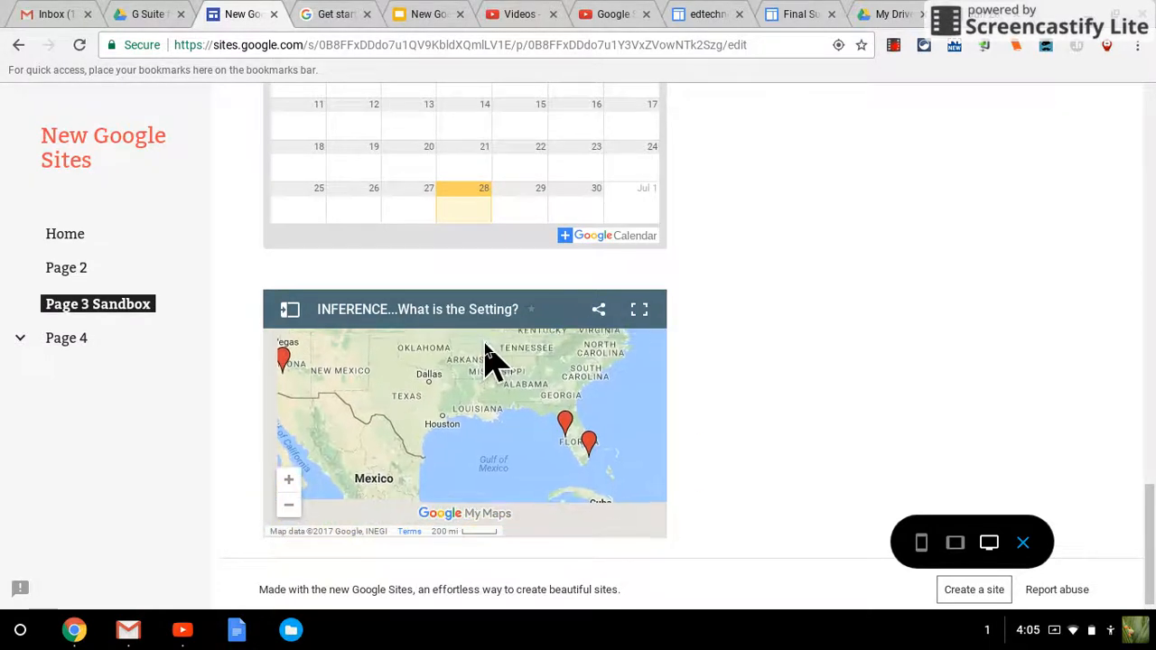
{"action": "left_click_drag", "start_coordinate": [438, 383], "coordinate": [508, 443]}
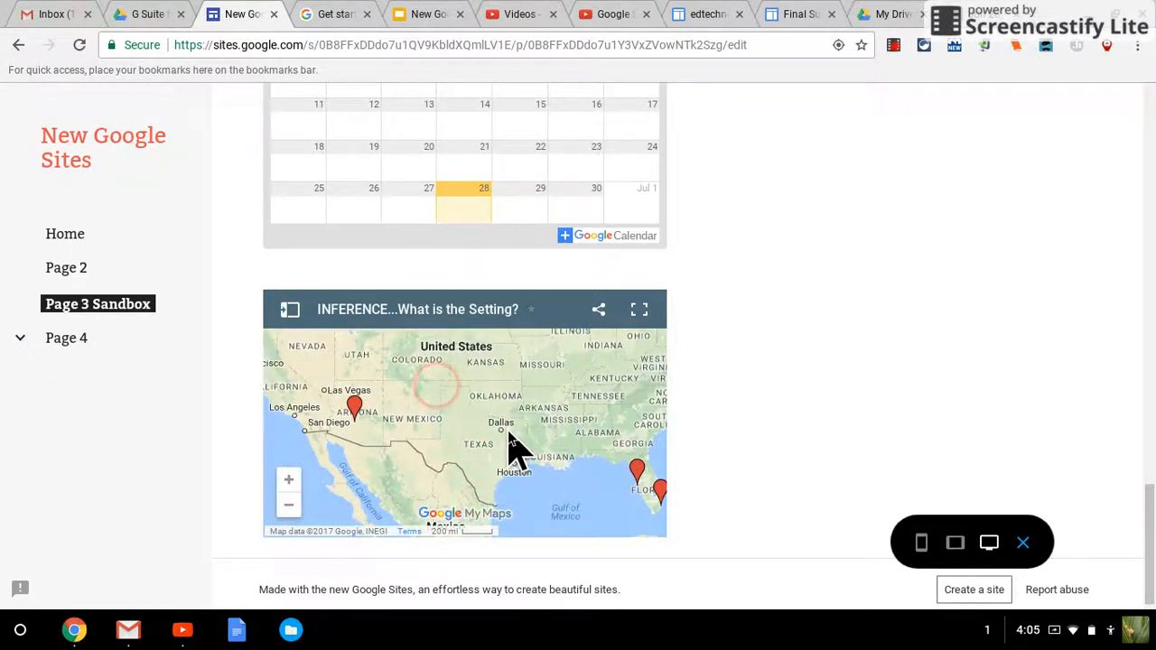
{"action": "left_click_drag", "start_coordinate": [397, 360], "coordinate": [460, 479]}
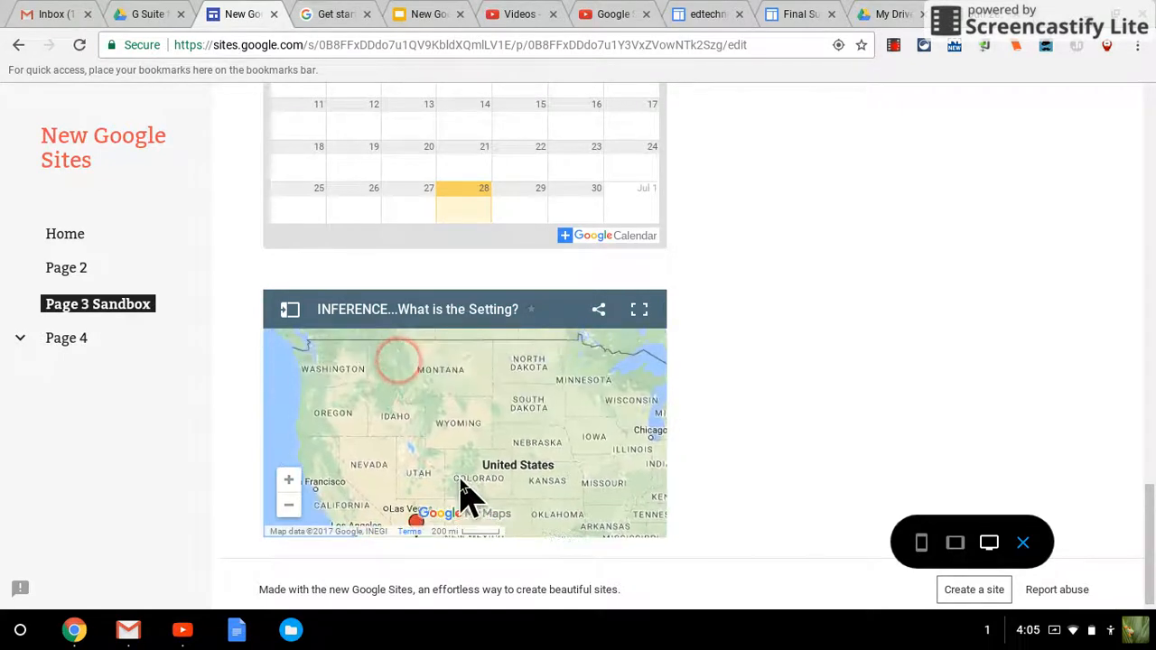
{"action": "left_click", "coordinate": [289, 506]}
{"action": "left_click_drag", "start_coordinate": [497, 479], "coordinate": [292, 413]}
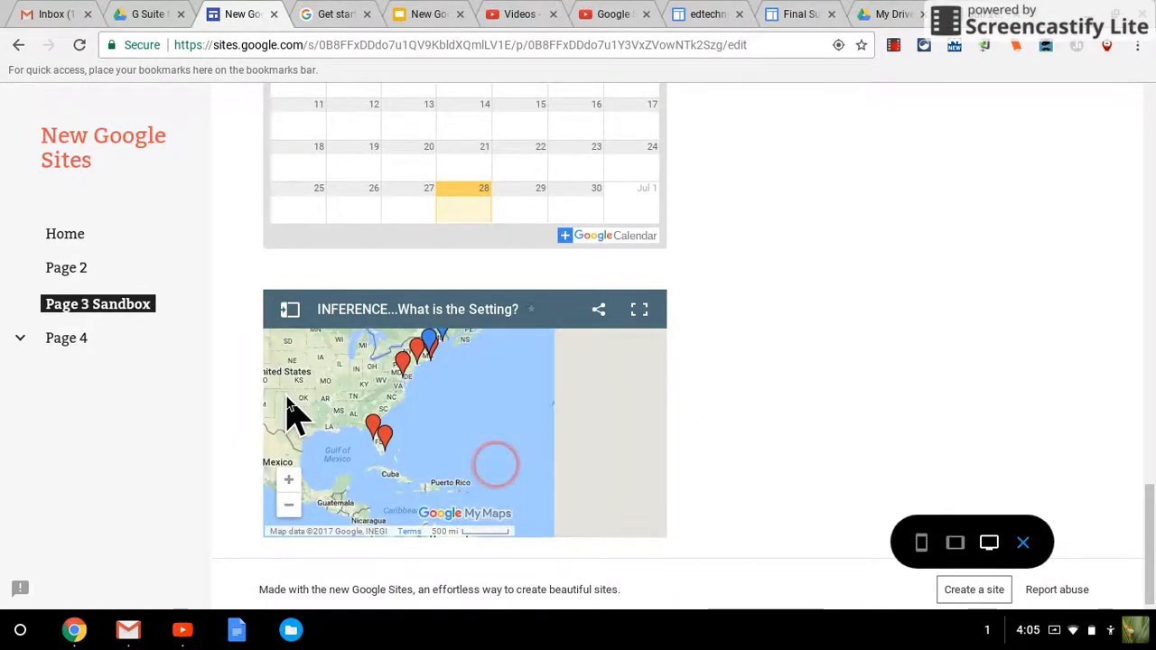
{"action": "left_click", "coordinate": [632, 425]}
{"action": "left_click_drag", "start_coordinate": [531, 432], "coordinate": [452, 456]}
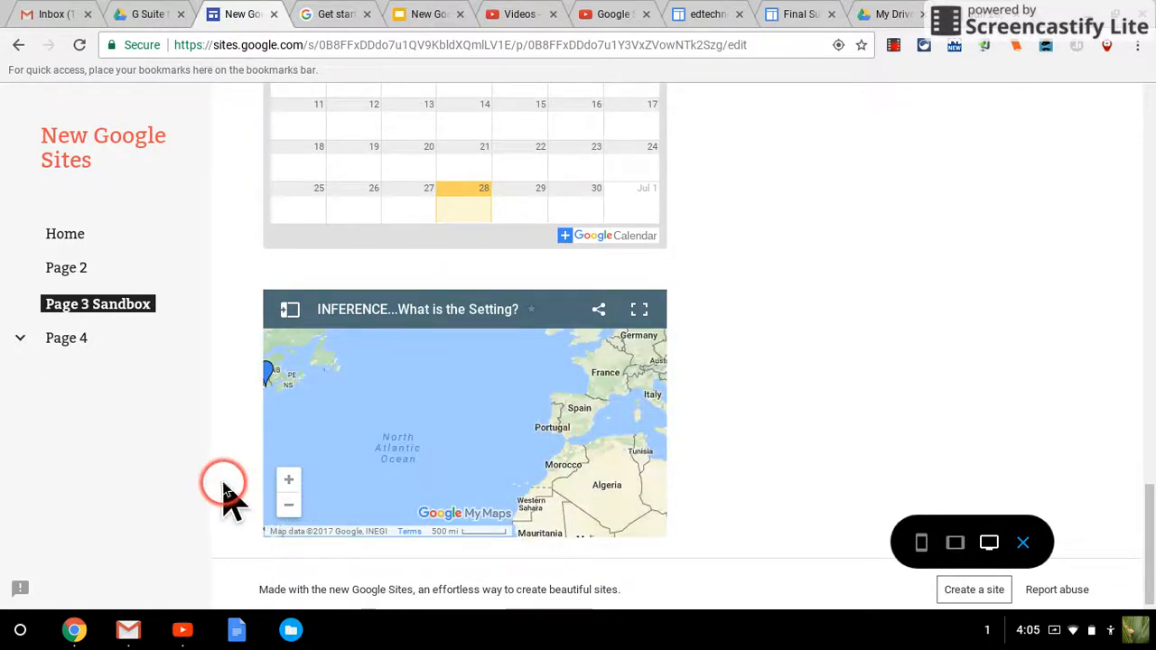
{"action": "left_click", "coordinate": [289, 505]}
{"action": "left_click_drag", "start_coordinate": [529, 472], "coordinate": [346, 465]}
{"action": "left_click_drag", "start_coordinate": [454, 433], "coordinate": [416, 473]}
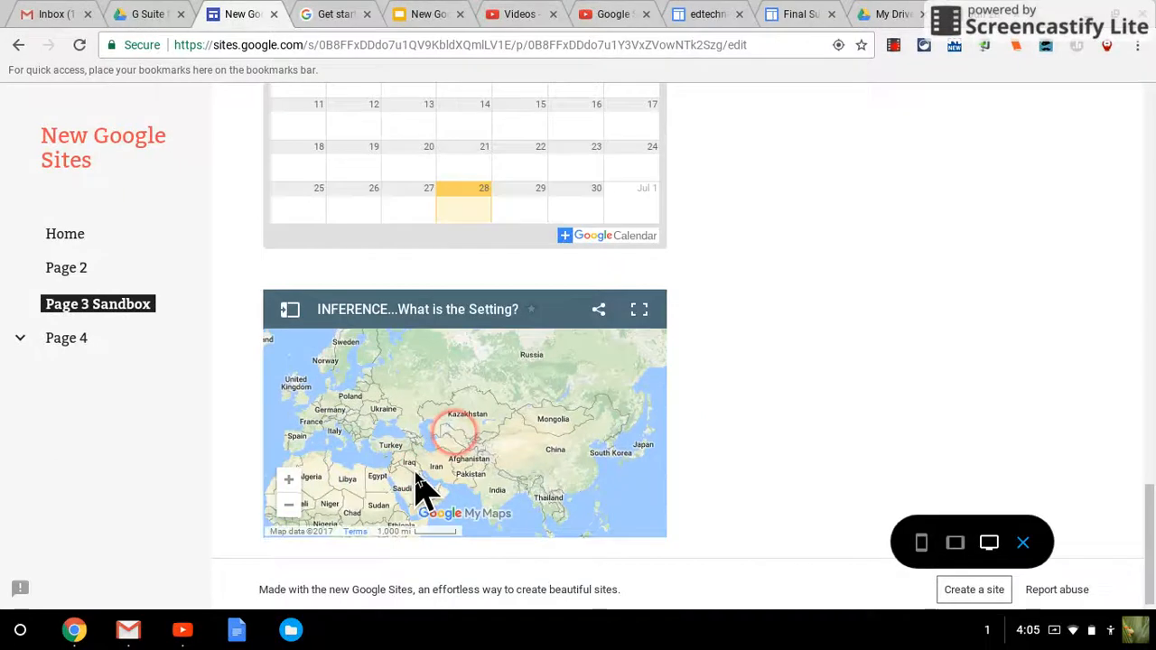
{"action": "left_click", "coordinate": [1025, 543]}
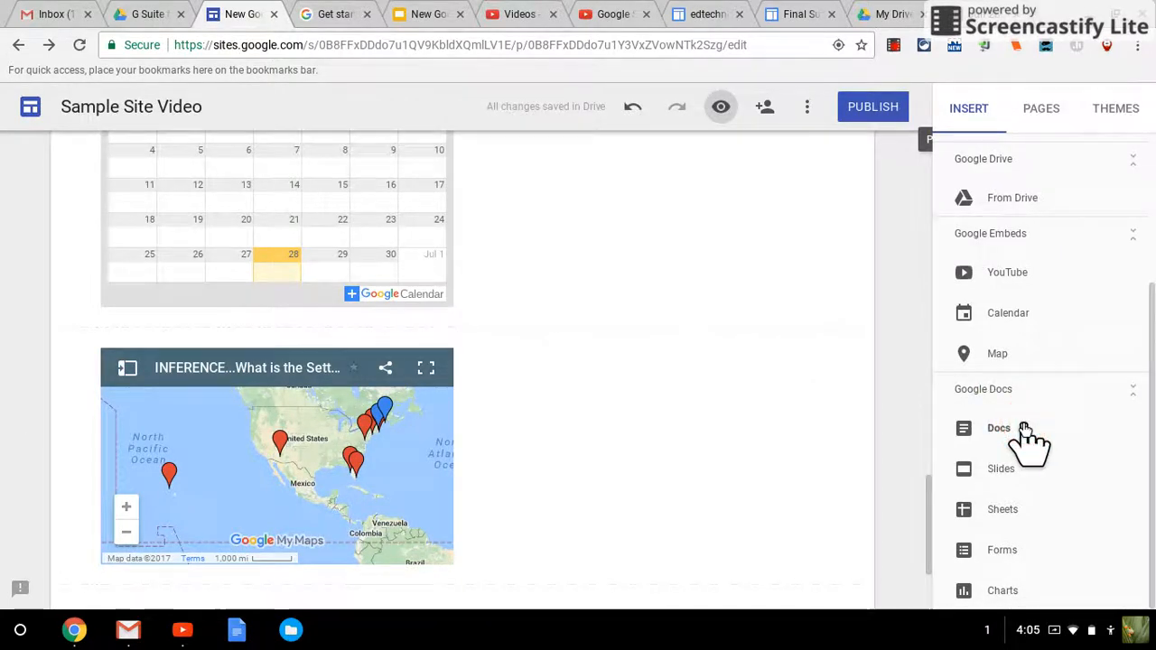
Insert the Google Form "21st Century Tools for Engagement: In-Service Registration Form" below the map.
{"action": "left_click", "coordinate": [1031, 527]}
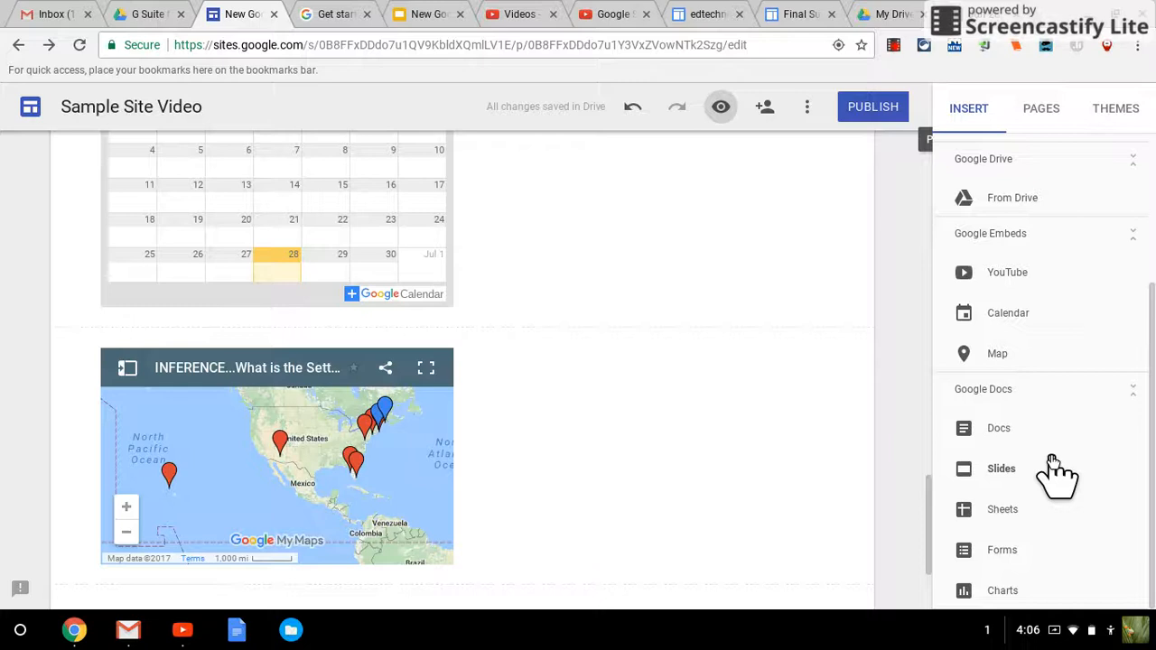
{"action": "left_click_drag", "start_coordinate": [999, 549], "coordinate": [623, 425]}
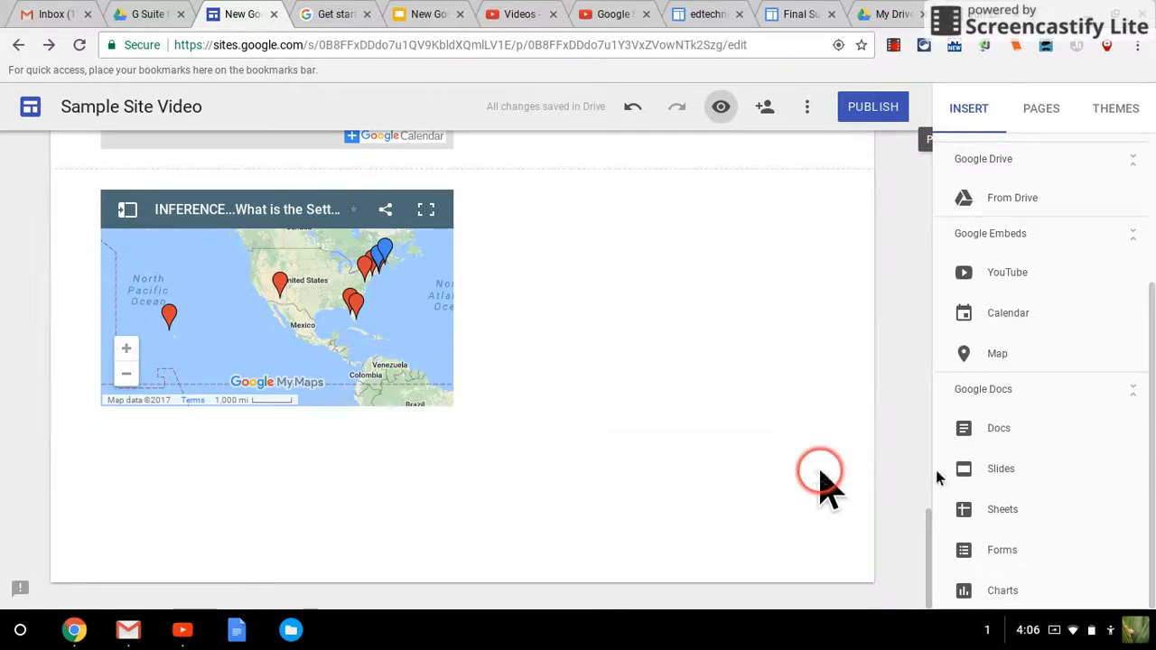
{"action": "left_click", "coordinate": [1001, 553]}
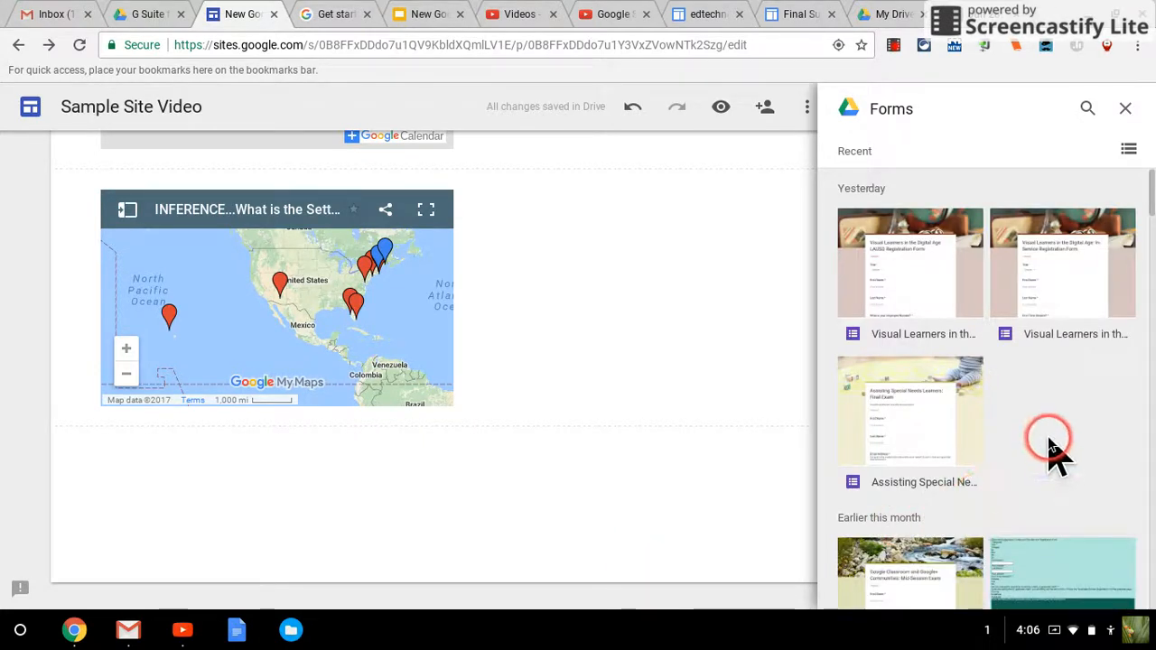
{"action": "scroll", "coordinate": [1020, 459], "scroll_direction": "down", "scroll_amount": 2}
{"action": "scroll", "coordinate": [1020, 449], "scroll_direction": "down", "scroll_amount": 1}
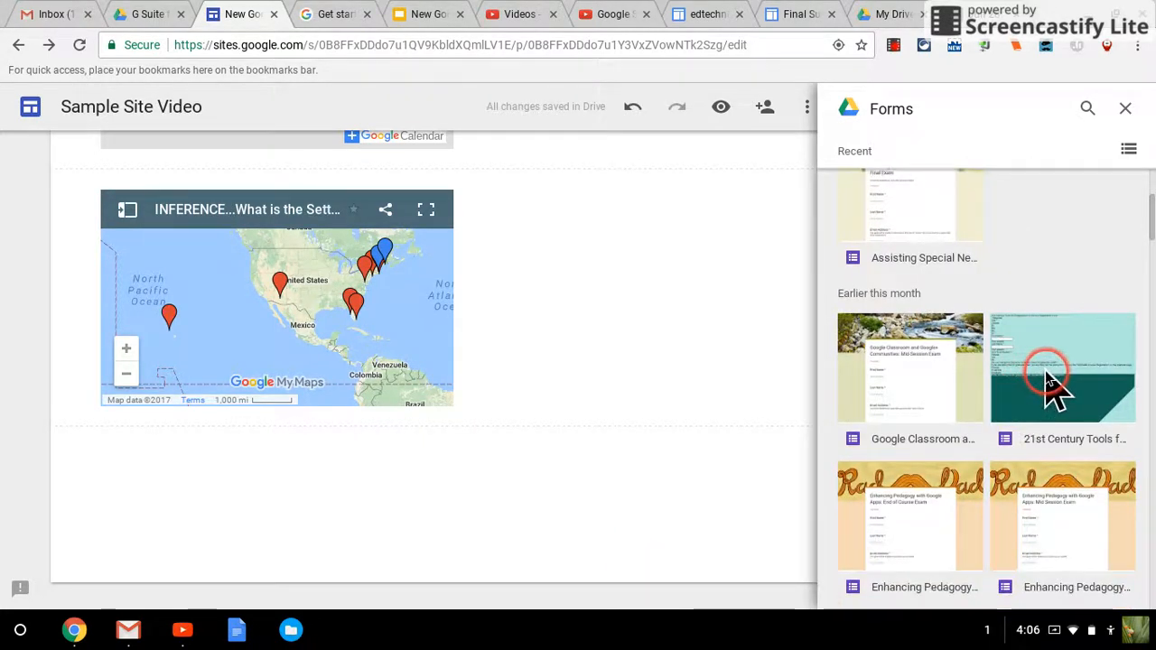
{"action": "left_click", "coordinate": [1052, 375]}
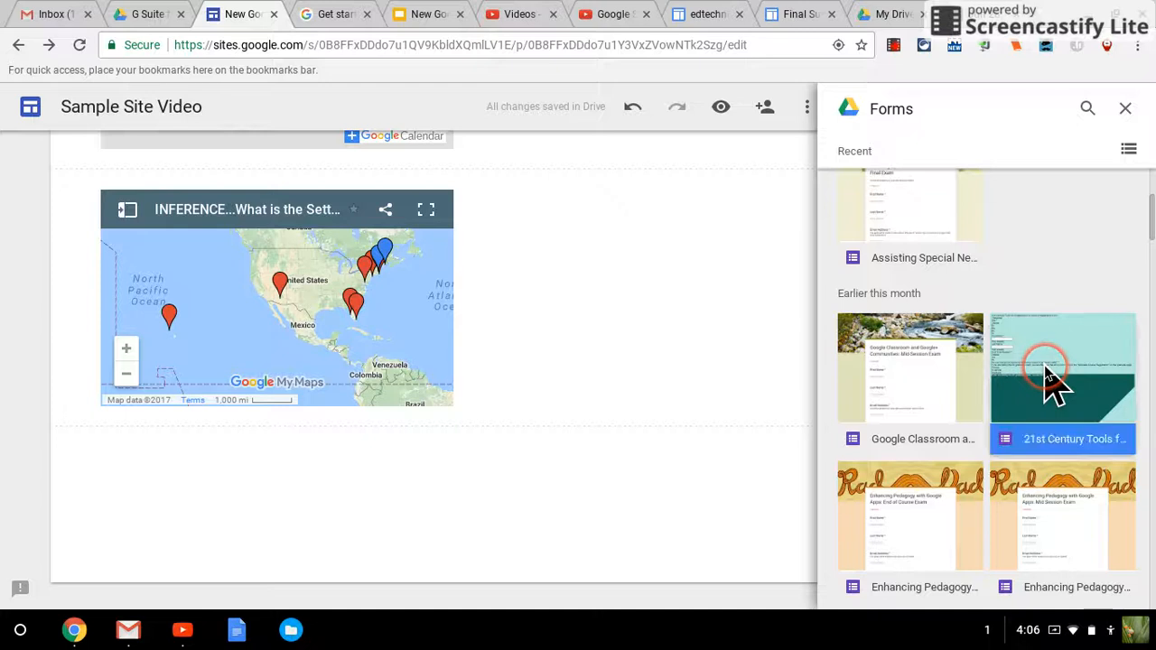
{"action": "left_click", "coordinate": [1111, 588]}
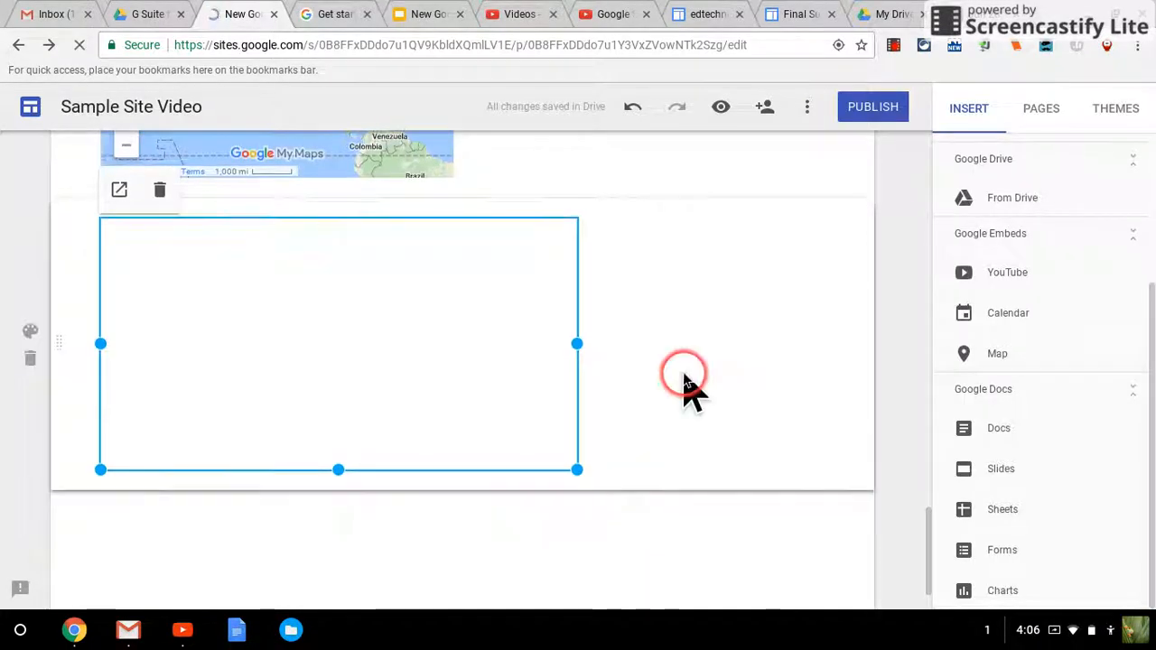
{"action": "scroll", "coordinate": [477, 323], "scroll_direction": "down", "scroll_amount": 1}
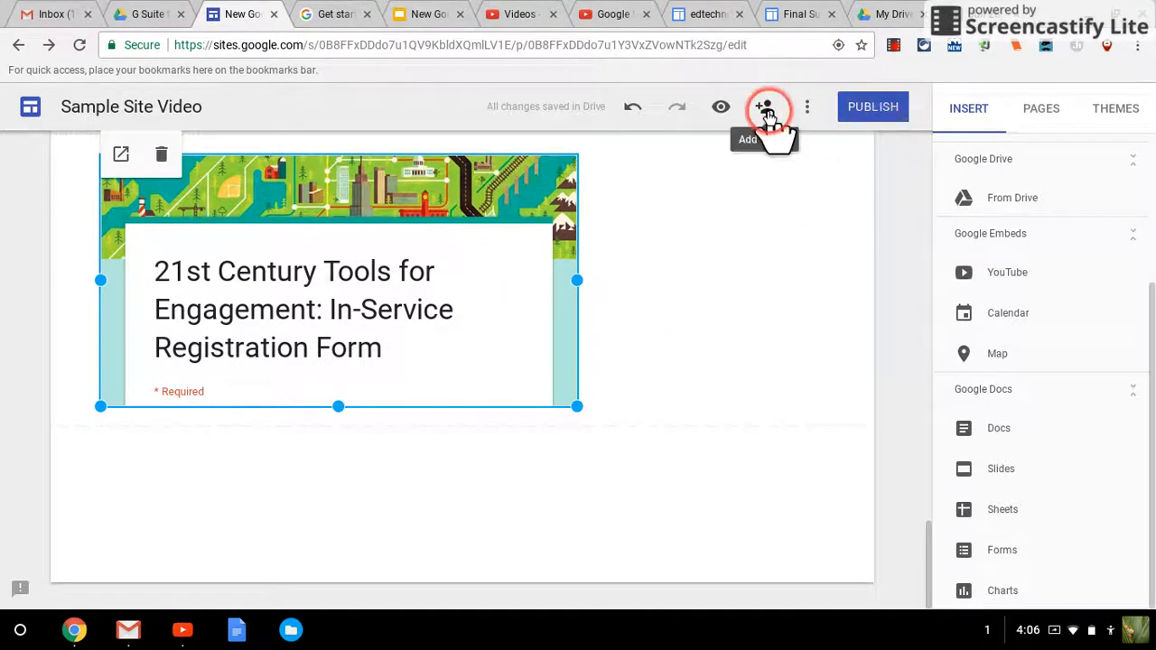
Preview the page to check the embedded registration form and its questions, ending by closing the preview.
{"action": "left_click", "coordinate": [721, 109]}
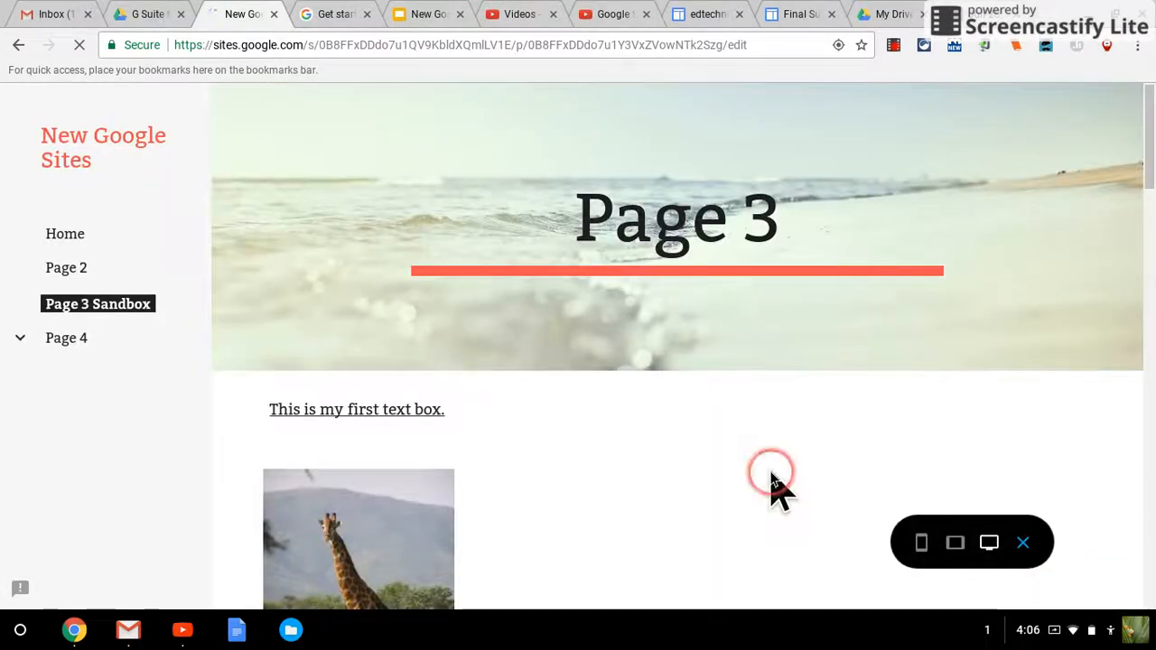
{"action": "scroll", "coordinate": [773, 487], "scroll_direction": "down", "scroll_amount": 4}
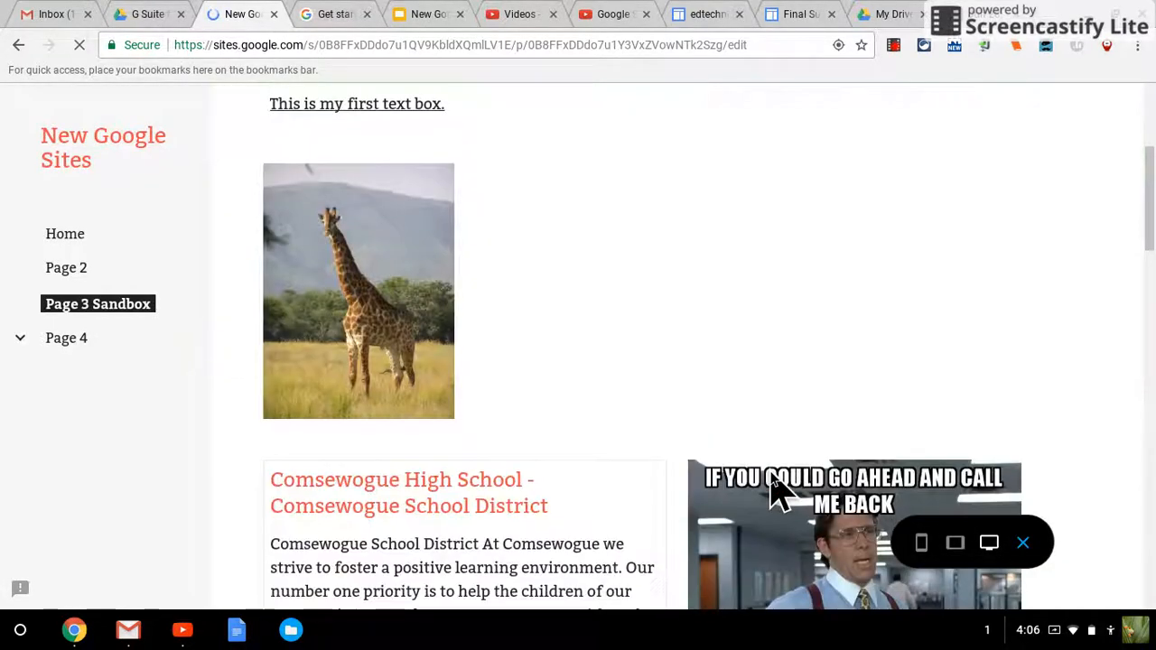
{"action": "scroll", "coordinate": [773, 488], "scroll_direction": "down", "scroll_amount": 1}
{"action": "scroll", "coordinate": [772, 488], "scroll_direction": "down", "scroll_amount": 15}
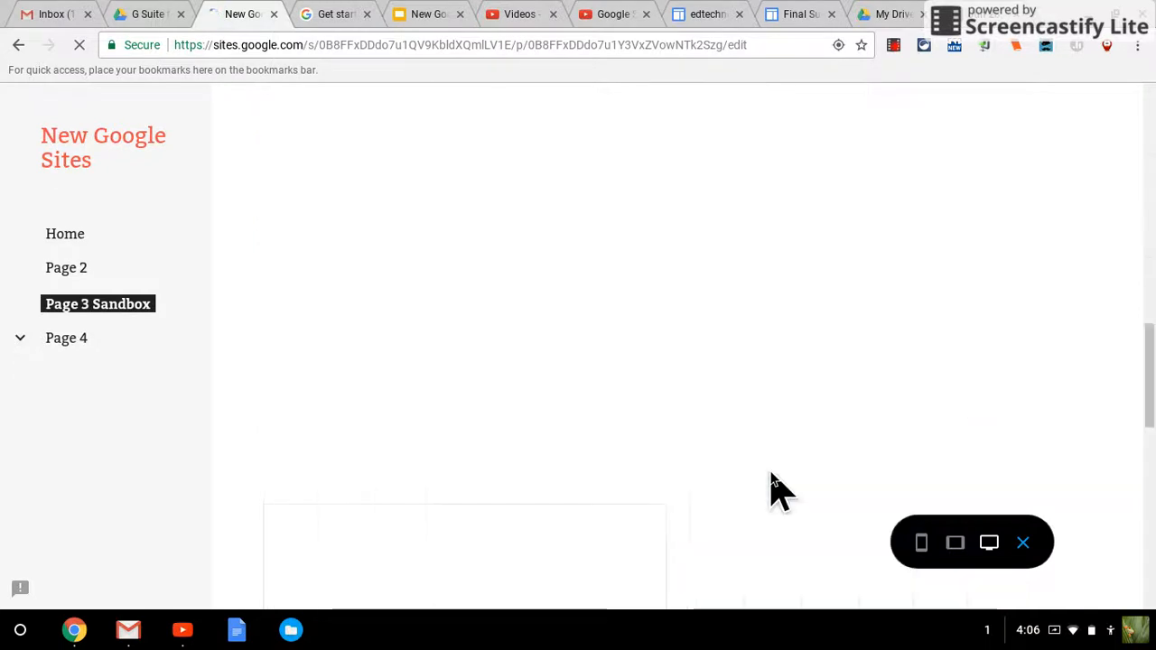
{"action": "scroll", "coordinate": [772, 487], "scroll_direction": "up", "scroll_amount": 10}
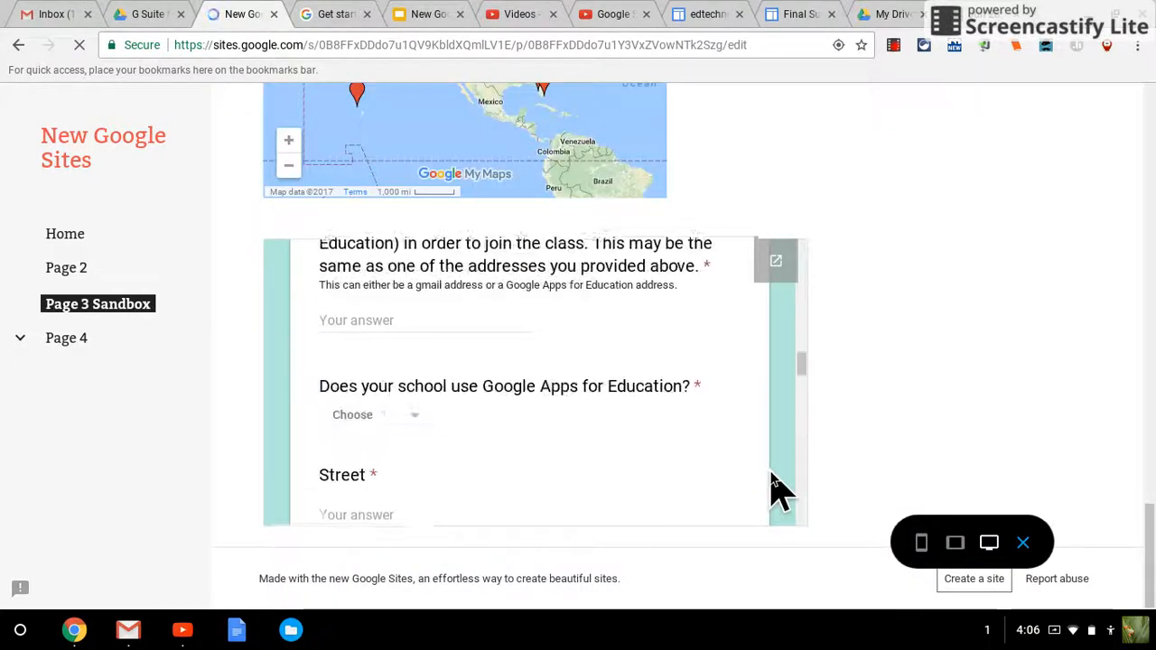
{"action": "scroll", "coordinate": [773, 488], "scroll_direction": "down", "scroll_amount": 8}
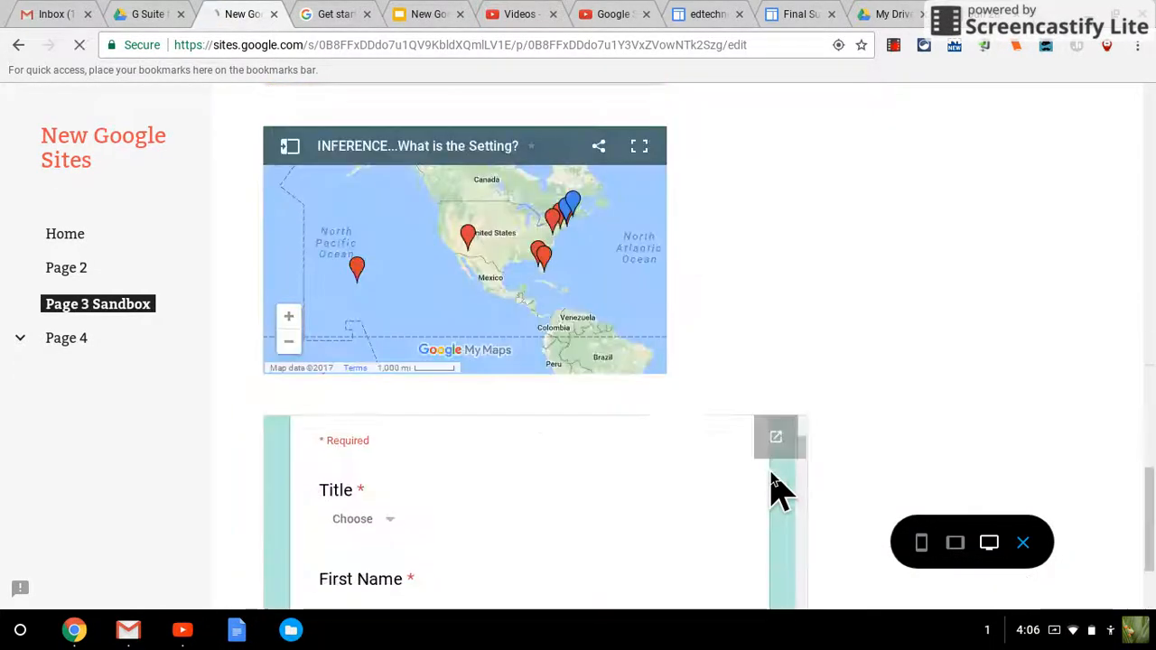
{"action": "left_click", "coordinate": [1023, 544]}
{"action": "left_click", "coordinate": [328, 13]}
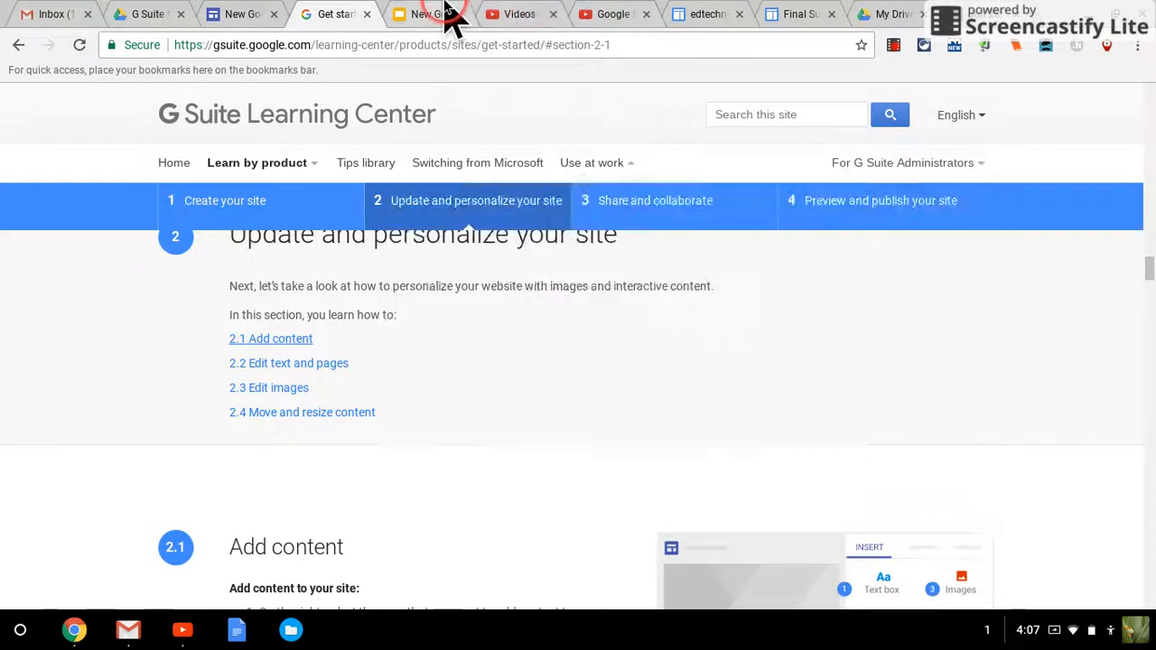
{"action": "left_click", "coordinate": [239, 16]}
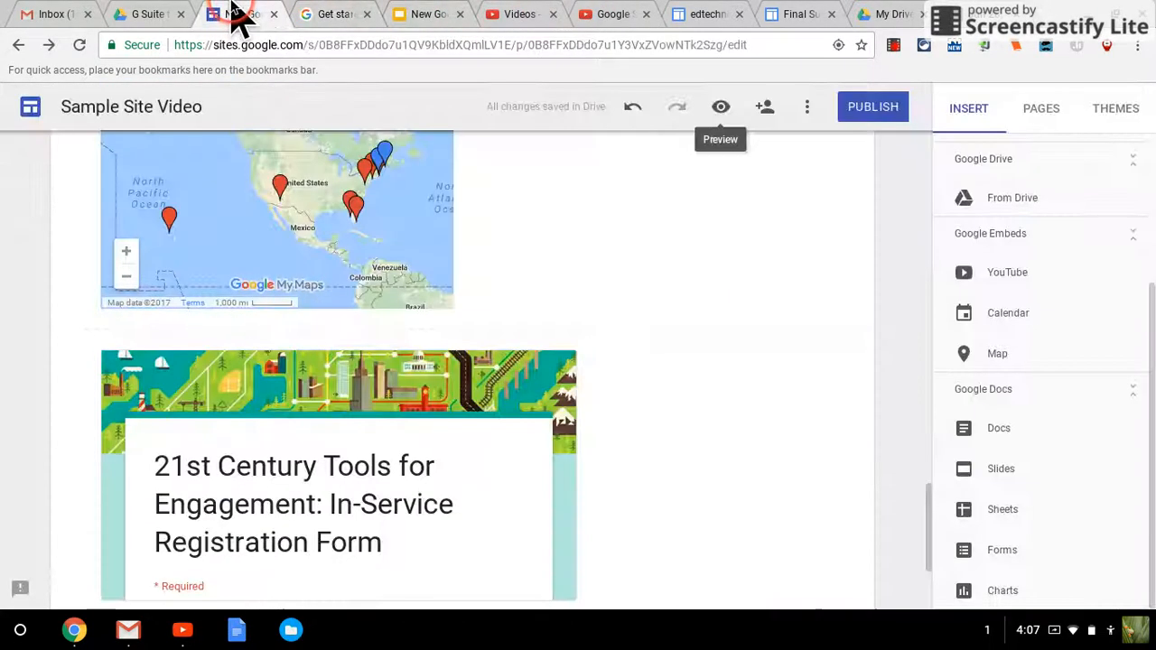
Move the text box "This is my first text box." down into the giraffe photo's section, beside the photo.
{"action": "scroll", "coordinate": [735, 524], "scroll_direction": "up", "scroll_amount": 5}
{"action": "scroll", "coordinate": [736, 520], "scroll_direction": "up", "scroll_amount": 10}
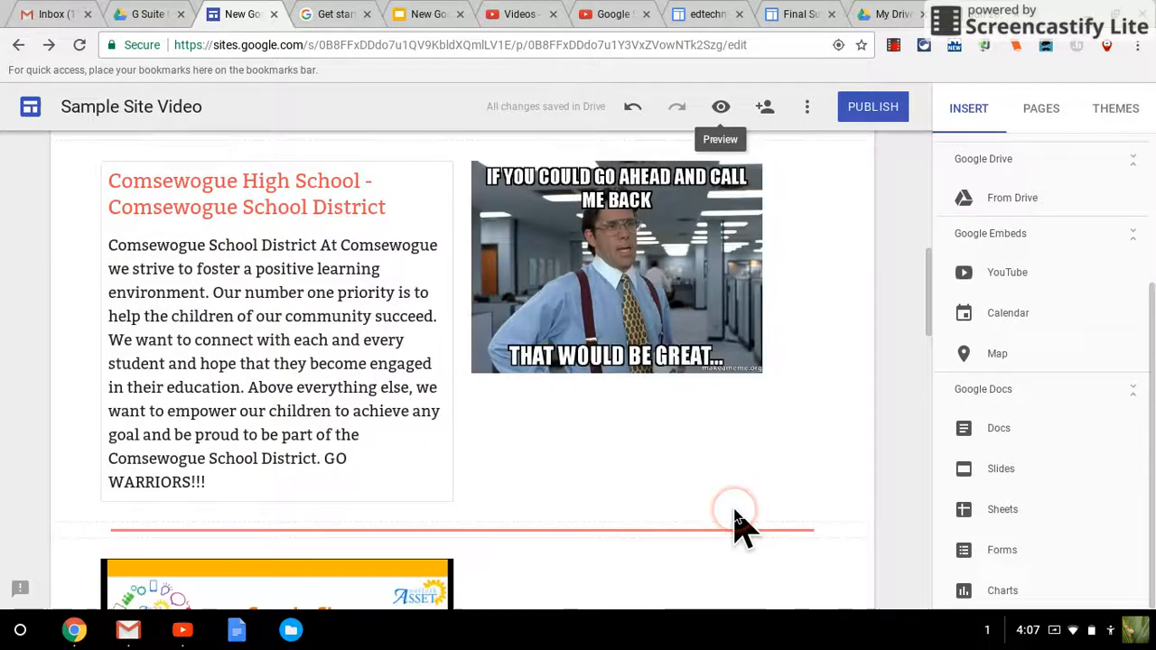
{"action": "scroll", "coordinate": [735, 510], "scroll_direction": "up", "scroll_amount": 3}
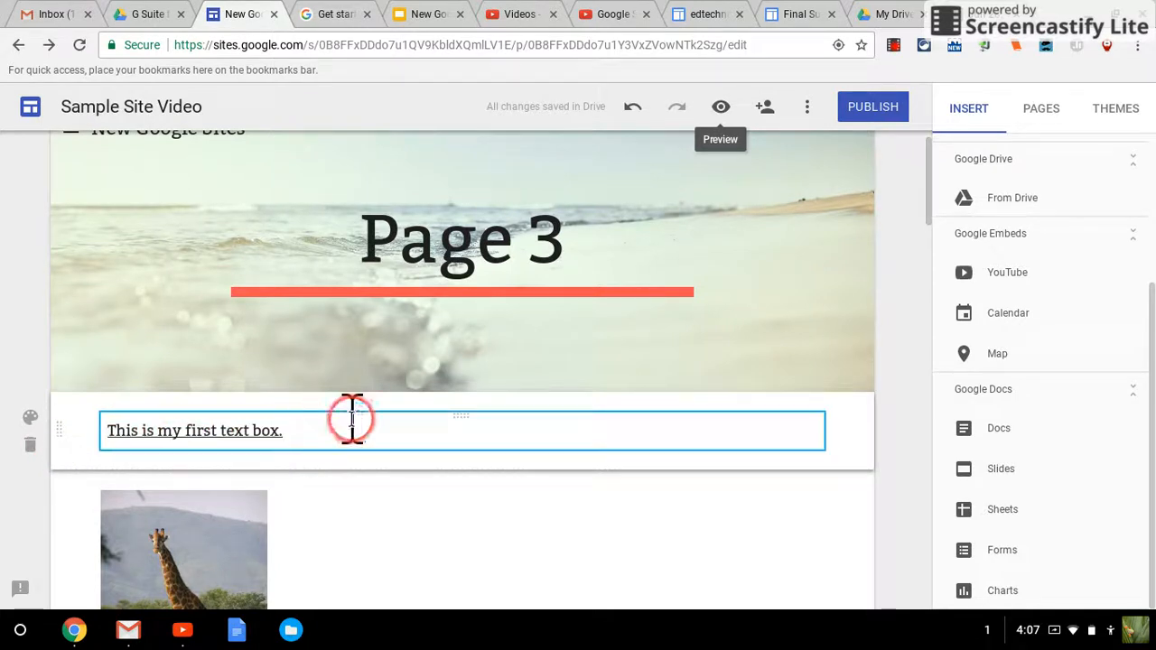
{"action": "left_click_drag", "start_coordinate": [472, 420], "coordinate": [638, 522]}
{"action": "scroll", "coordinate": [638, 521], "scroll_direction": "down", "scroll_amount": 3}
{"action": "left_click", "coordinate": [395, 271]}
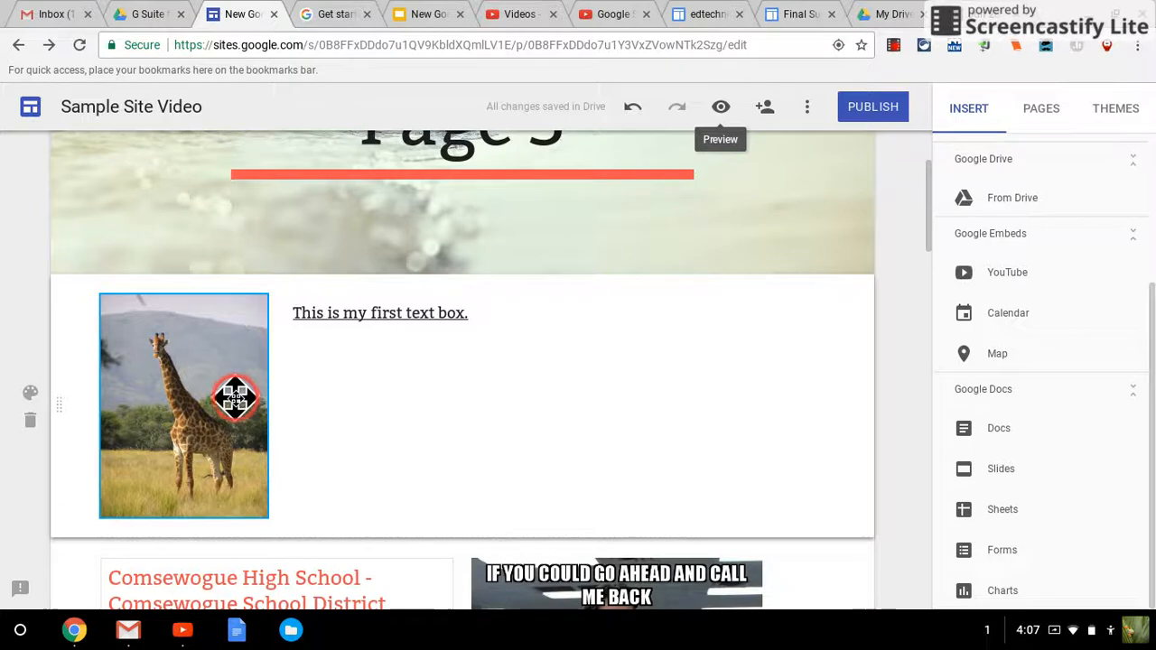
Move the giraffe photo directly beneath the "This is my first text box." text so the two are grouped.
{"action": "left_click", "coordinate": [234, 397]}
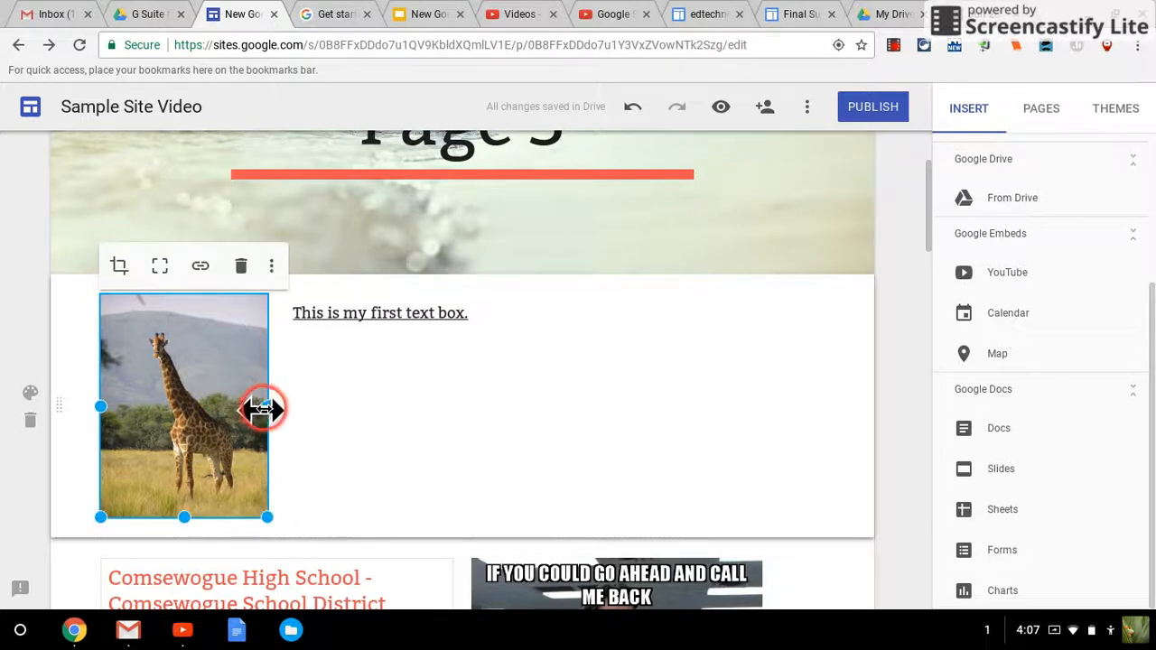
{"action": "left_click_drag", "start_coordinate": [214, 377], "coordinate": [297, 381]}
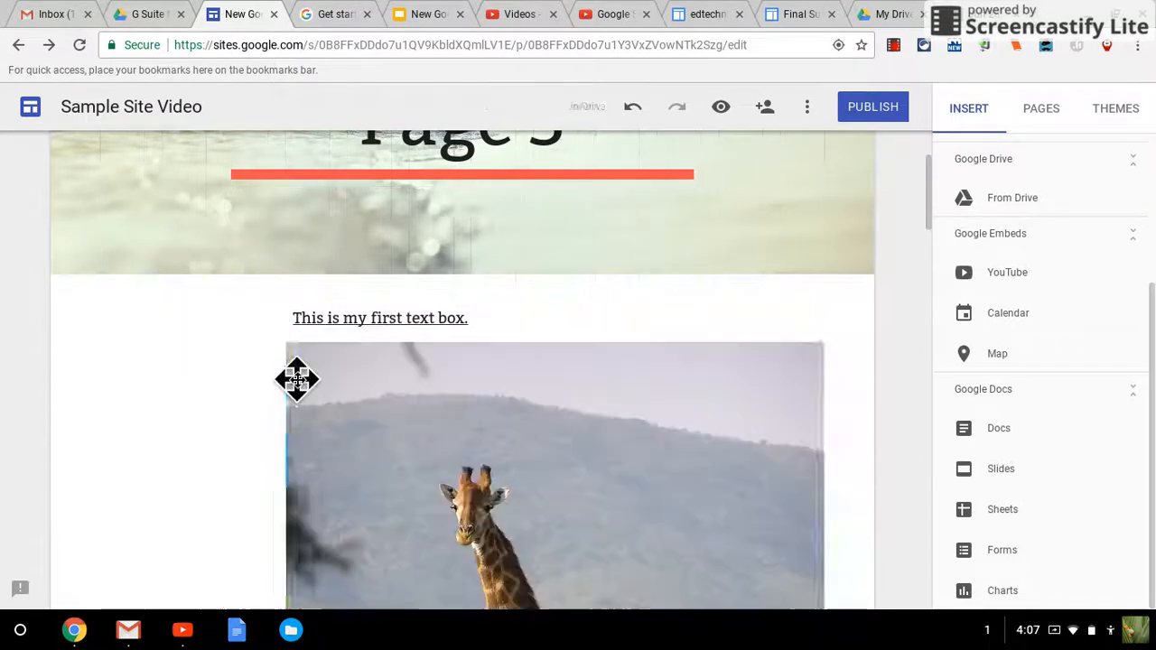
{"action": "scroll", "coordinate": [439, 426], "scroll_direction": "down", "scroll_amount": 2}
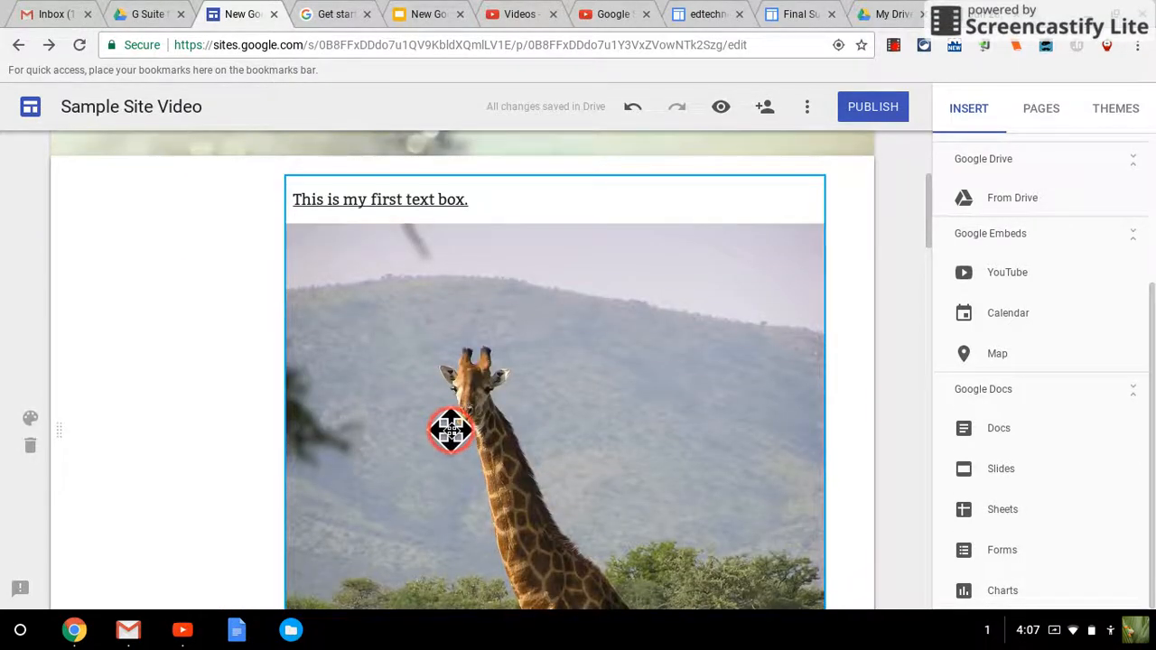
Move the grouped text box and giraffe photo to the left edge of their section.
{"action": "left_click_drag", "start_coordinate": [314, 400], "coordinate": [280, 397]}
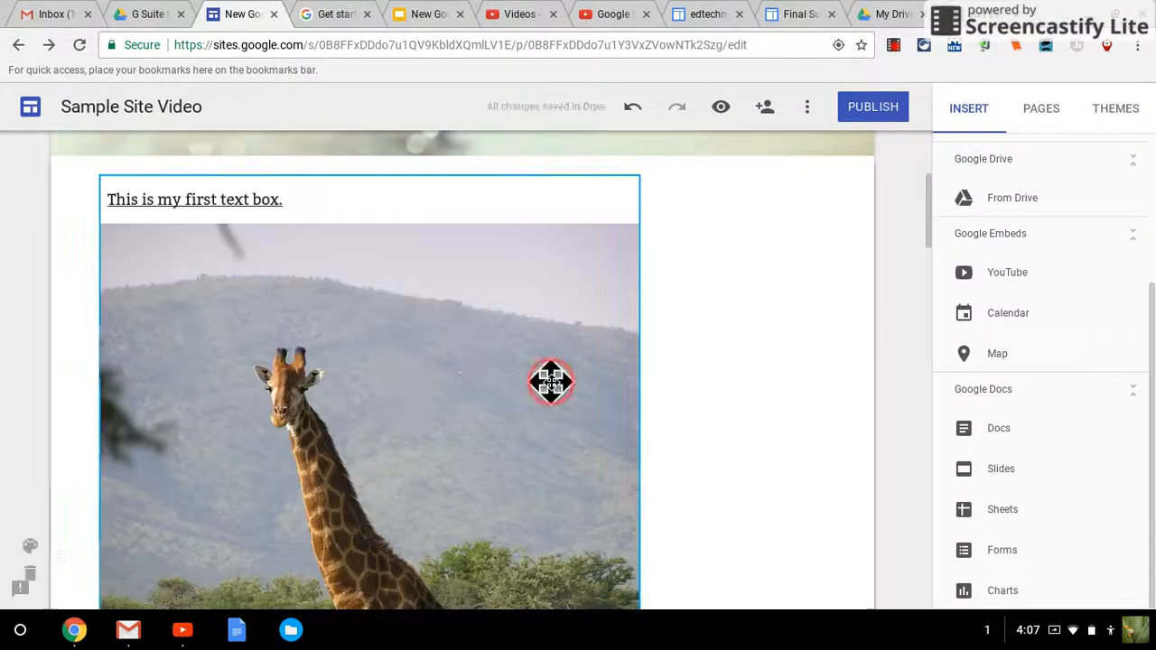
{"action": "scroll", "coordinate": [547, 383], "scroll_direction": "up", "scroll_amount": 2}
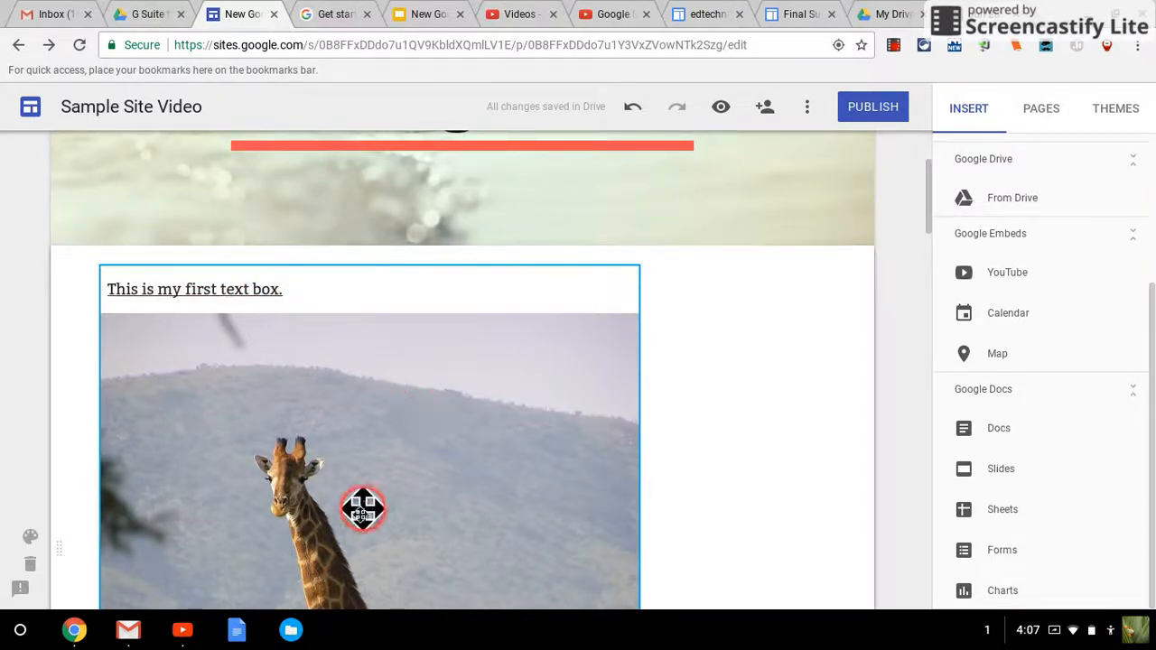
{"action": "scroll", "coordinate": [358, 517], "scroll_direction": "down", "scroll_amount": 2}
{"action": "scroll", "coordinate": [358, 519], "scroll_direction": "up", "scroll_amount": 2}
{"action": "left_click", "coordinate": [390, 281]}
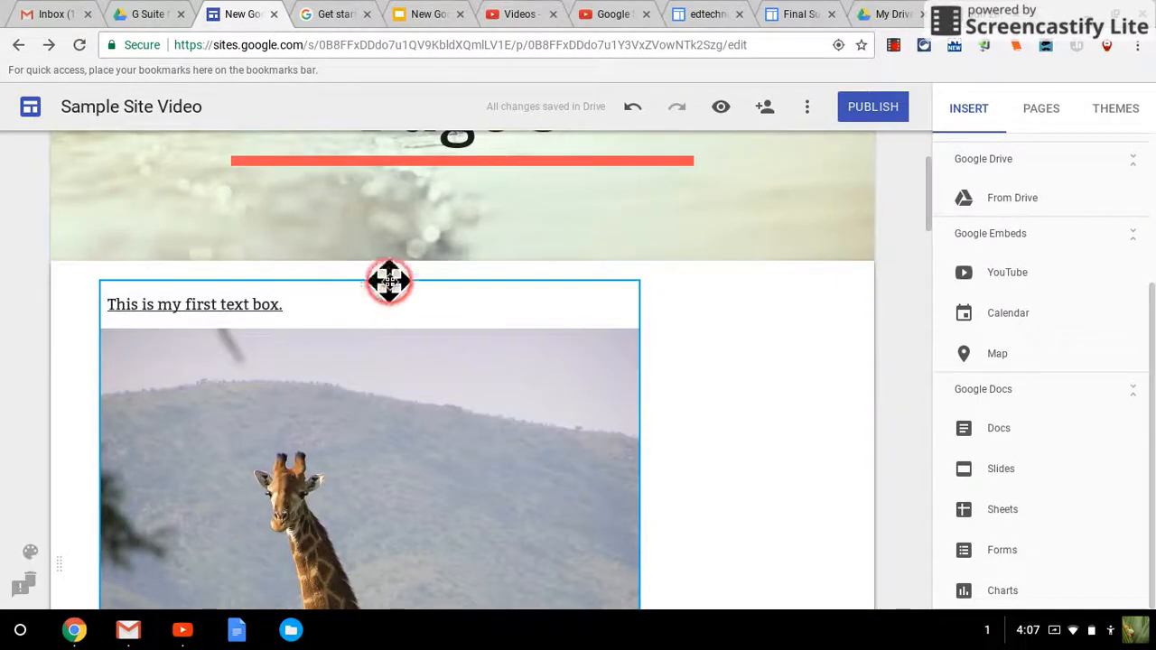
Move the text and giraffe group to the right side of its section and back to the section's left edge.
{"action": "left_click_drag", "start_coordinate": [375, 284], "coordinate": [574, 323]}
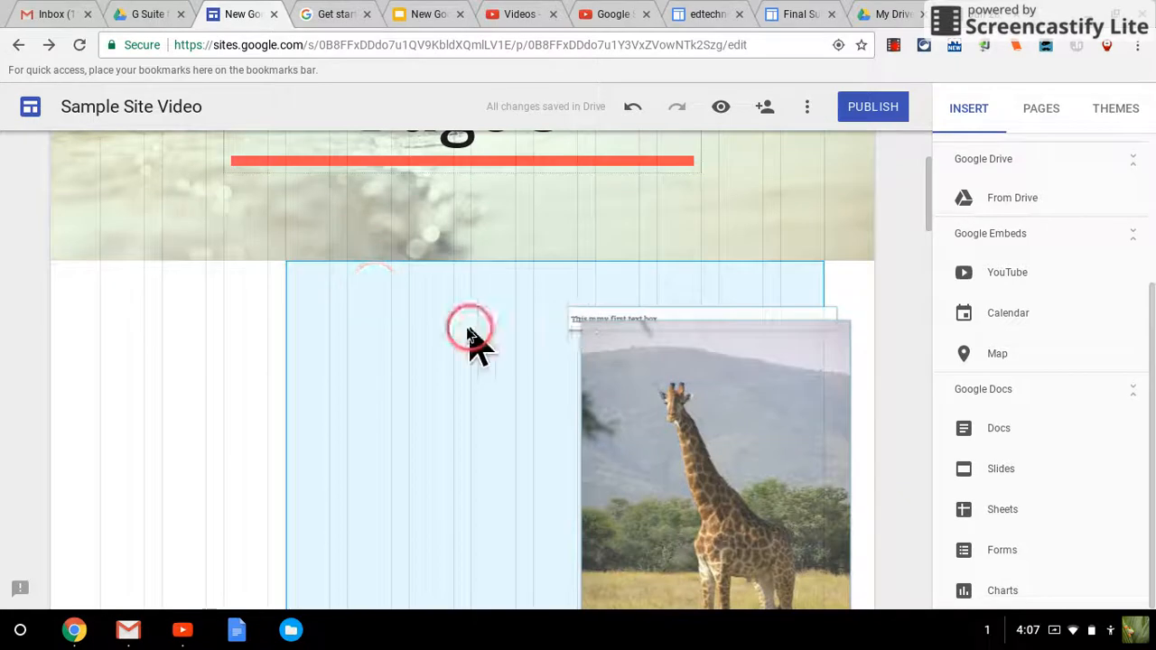
{"action": "left_click", "coordinate": [471, 307]}
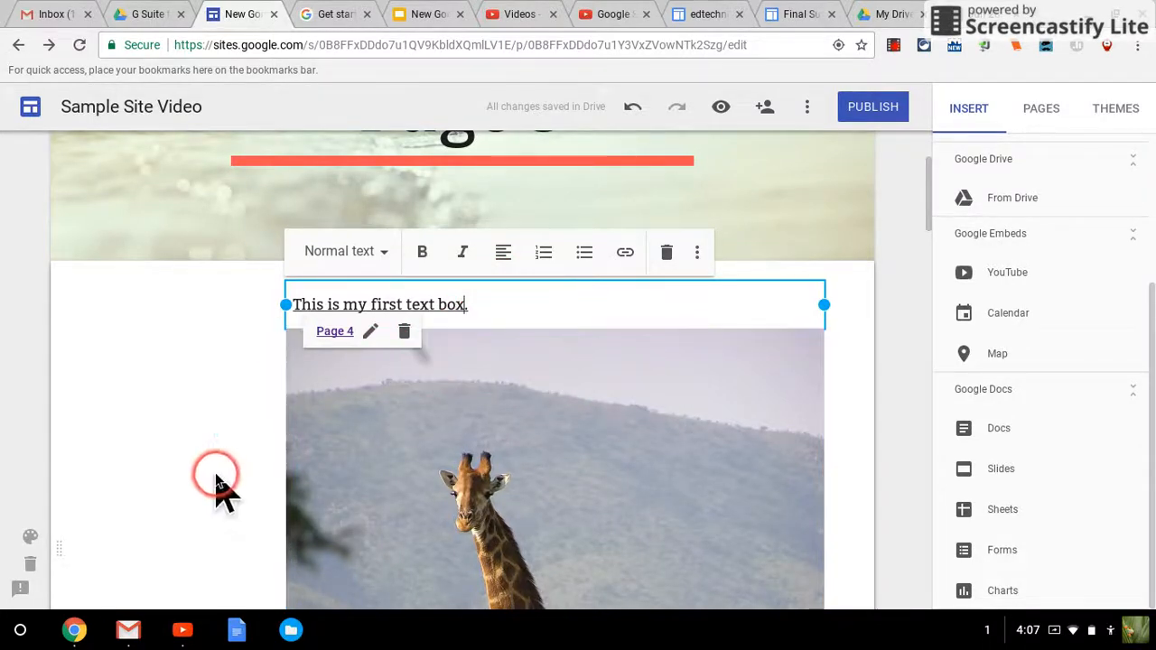
{"action": "scroll", "coordinate": [217, 490], "scroll_direction": "down", "scroll_amount": 2}
{"action": "left_click_drag", "start_coordinate": [325, 470], "coordinate": [276, 485]}
{"action": "scroll", "coordinate": [762, 366], "scroll_direction": "up", "scroll_amount": 2}
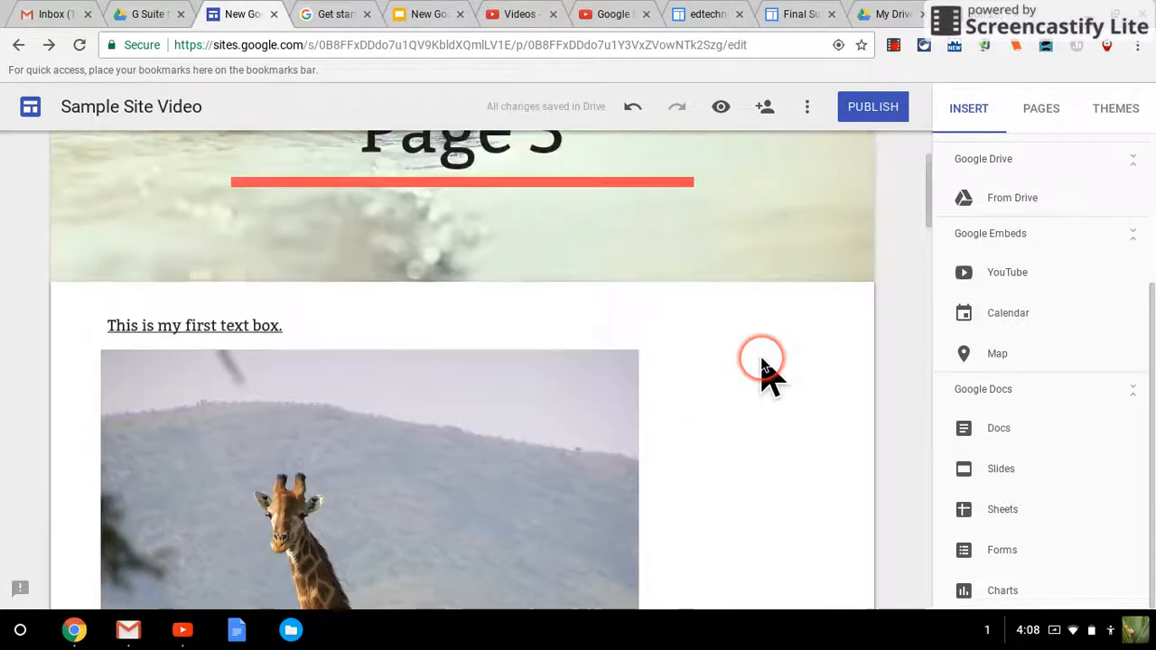
Insert a text box above the giraffe section containing "This is another text box.".
{"action": "scroll", "coordinate": [1016, 245], "scroll_direction": "up", "scroll_amount": 3}
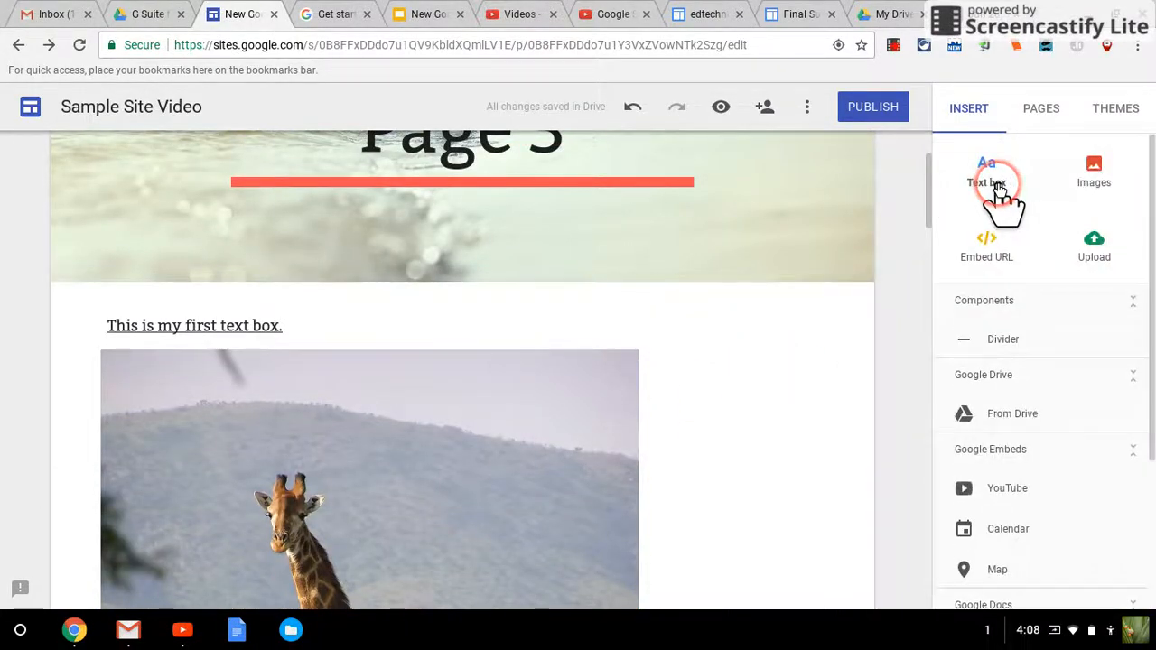
{"action": "left_click_drag", "start_coordinate": [1000, 190], "coordinate": [398, 366]}
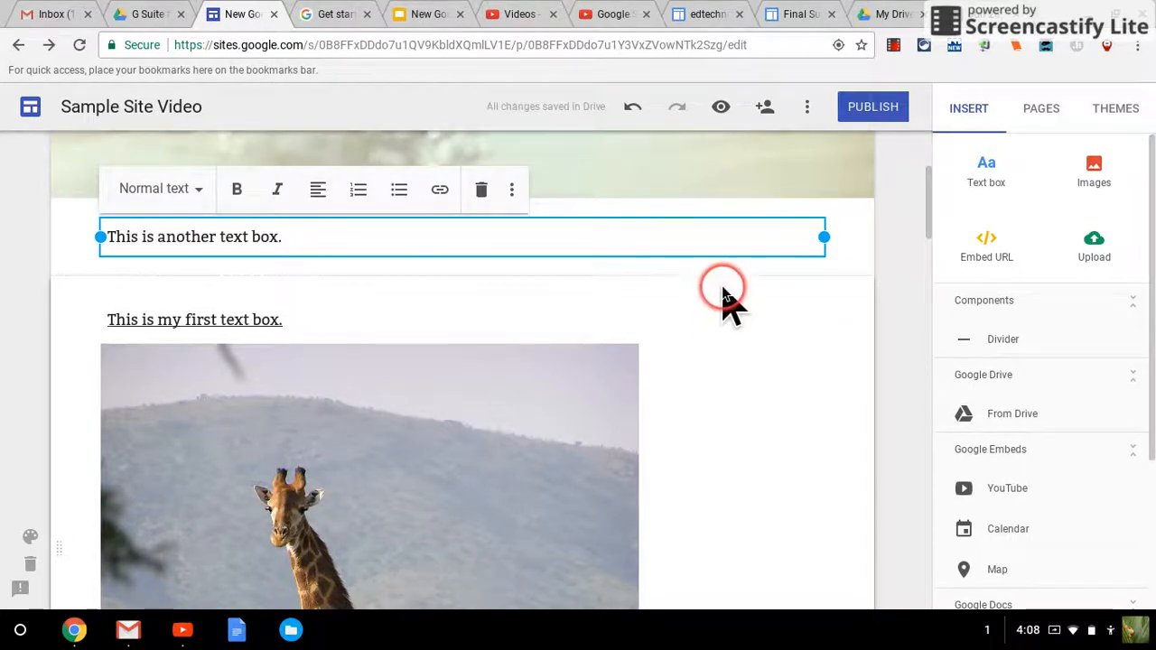
{"action": "left_click", "coordinate": [385, 265]}
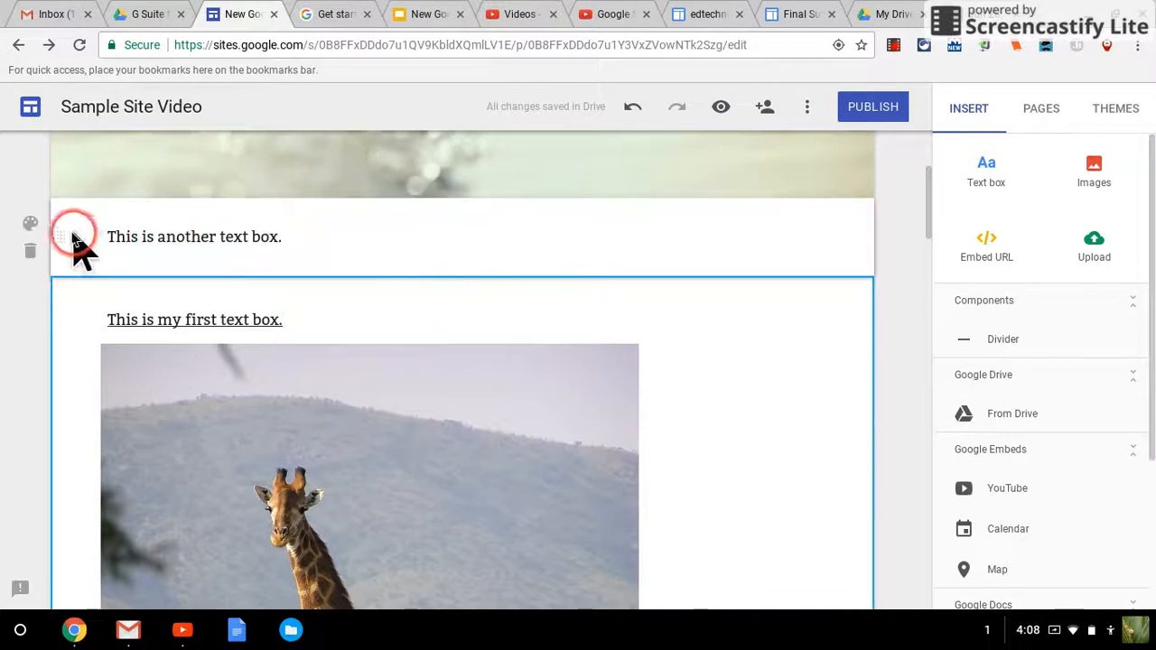
Set the section style of the "This is another text box." section to Emphasis 1.
{"action": "left_click", "coordinate": [33, 225]}
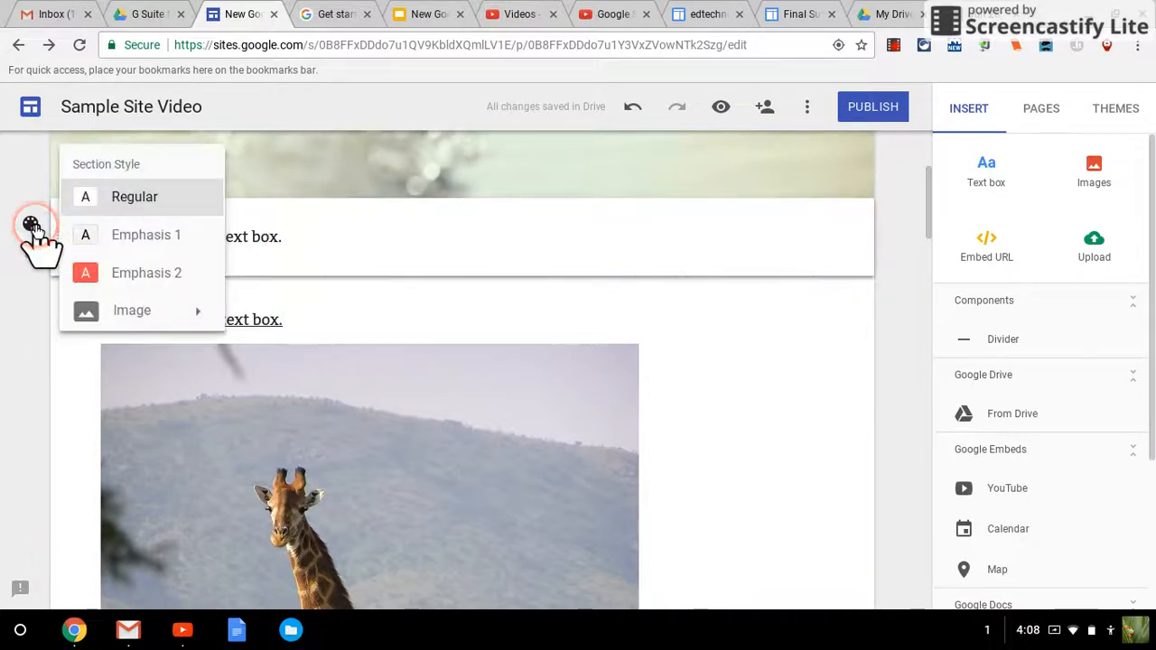
{"action": "left_click", "coordinate": [135, 238]}
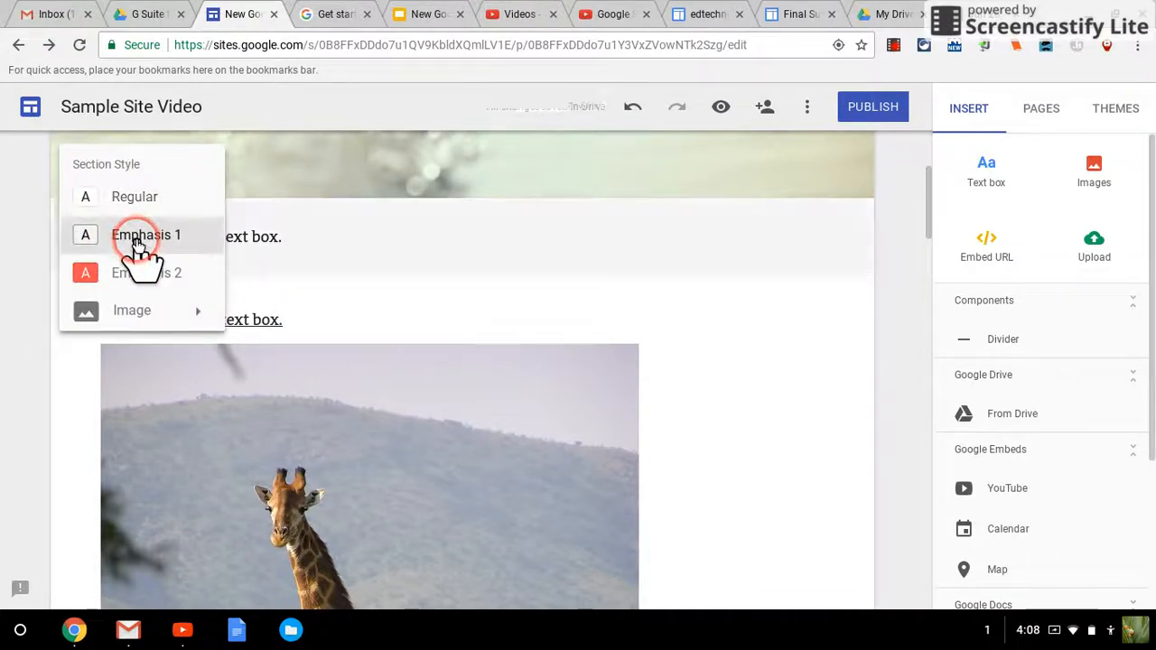
{"action": "left_click", "coordinate": [824, 411]}
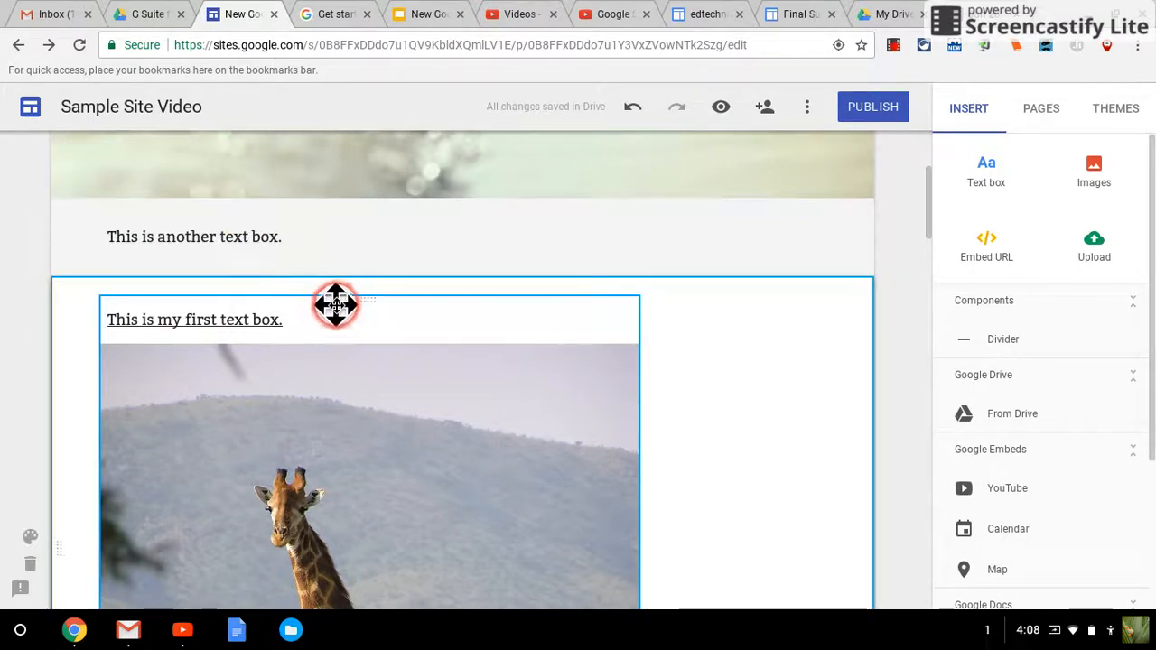
Set the section style of the giraffe photo's section to Emphasis 2.
{"action": "mouse_move", "coordinate": [362, 296]}
{"action": "left_mouse_down"}
{"action": "mouse_move", "coordinate": [562, 322]}
{"action": "mouse_move", "coordinate": [360, 318]}
{"action": "left_mouse_up"}
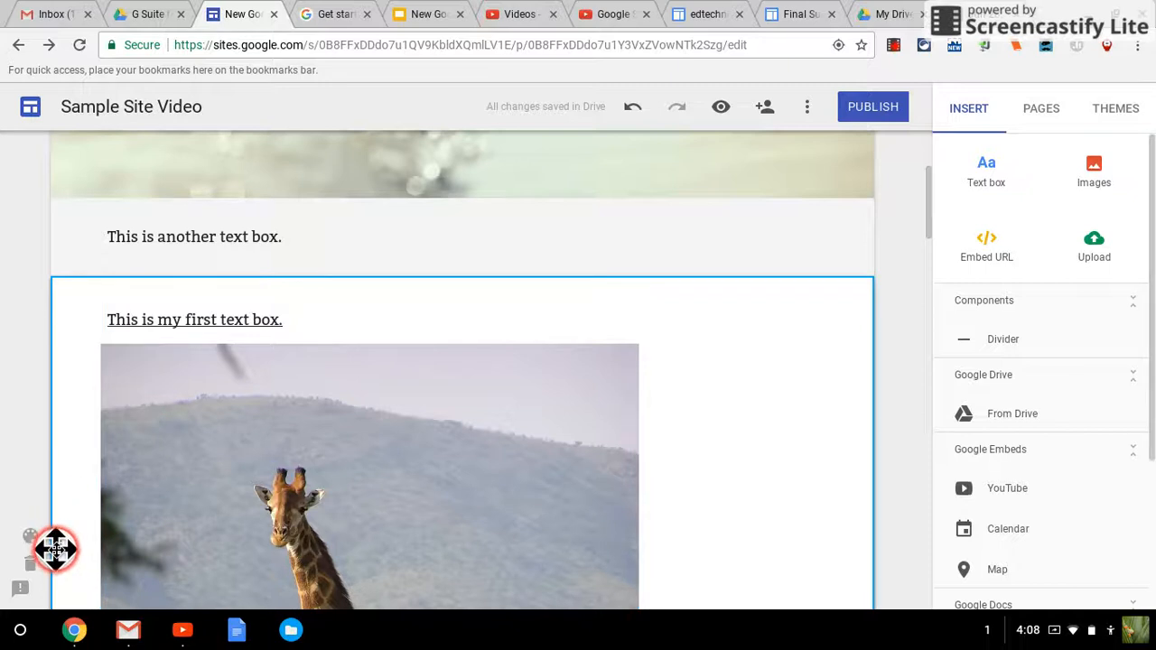
{"action": "left_click", "coordinate": [31, 536]}
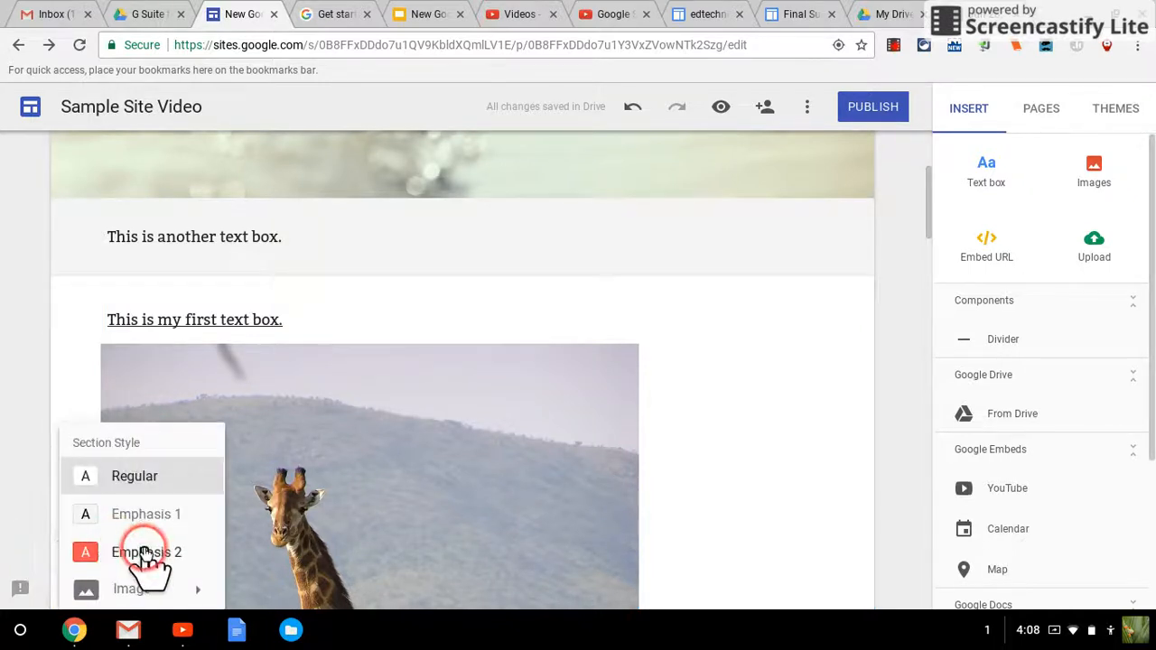
{"action": "left_click", "coordinate": [145, 553]}
{"action": "scroll", "coordinate": [792, 503], "scroll_direction": "down", "scroll_amount": 3}
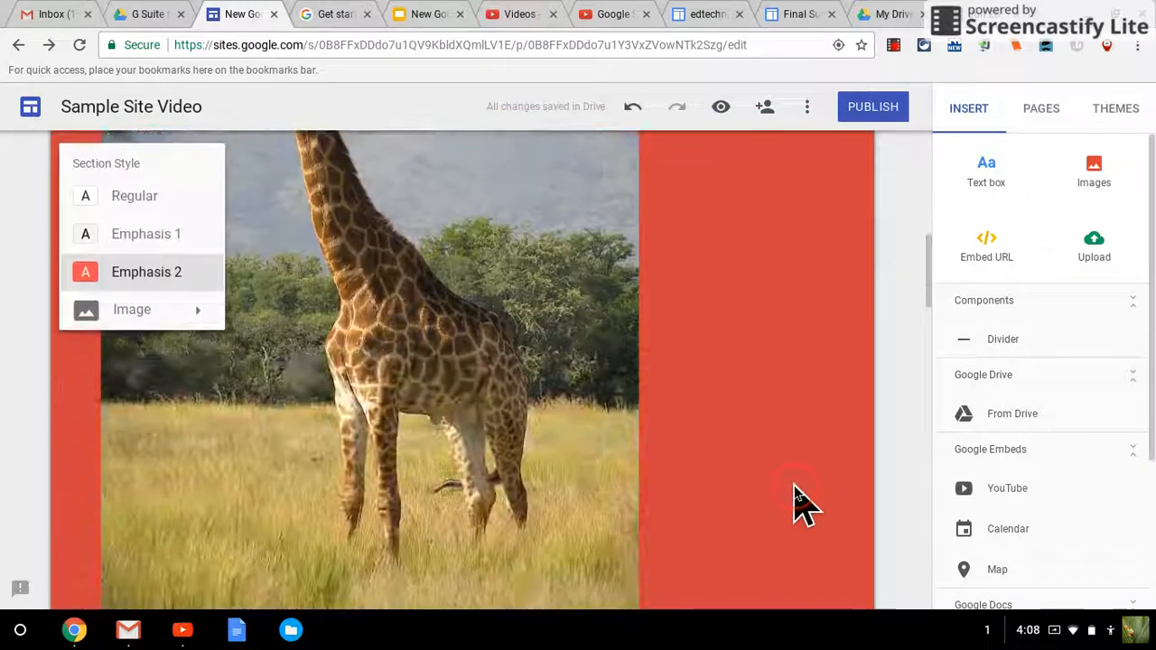
Set the section style of the Comsewogue High School section to Emphasis 1.
{"action": "scroll", "coordinate": [797, 502], "scroll_direction": "down", "scroll_amount": 5}
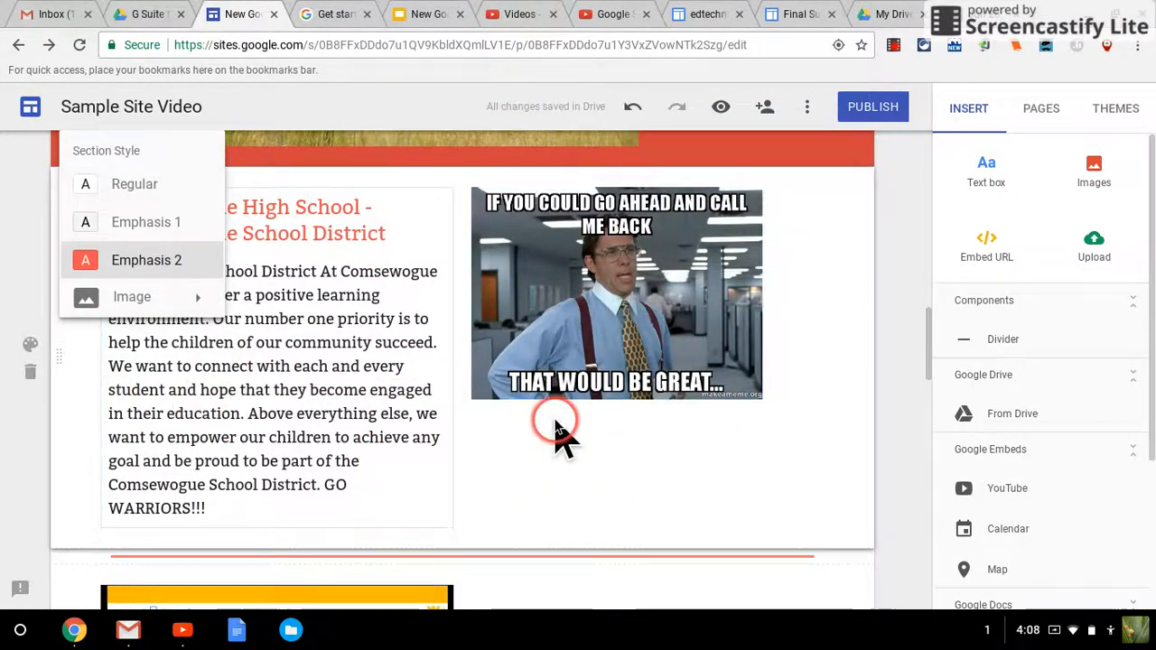
{"action": "left_click", "coordinate": [60, 357]}
{"action": "left_click", "coordinate": [91, 358]}
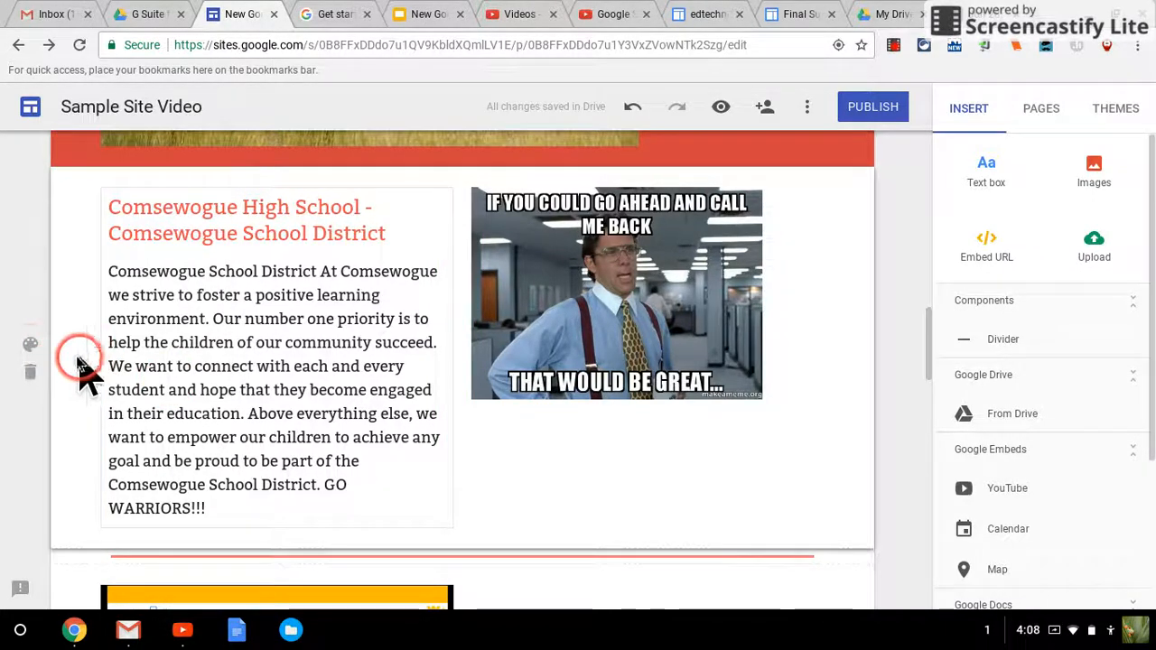
{"action": "left_click", "coordinate": [31, 346]}
{"action": "left_click", "coordinate": [170, 366]}
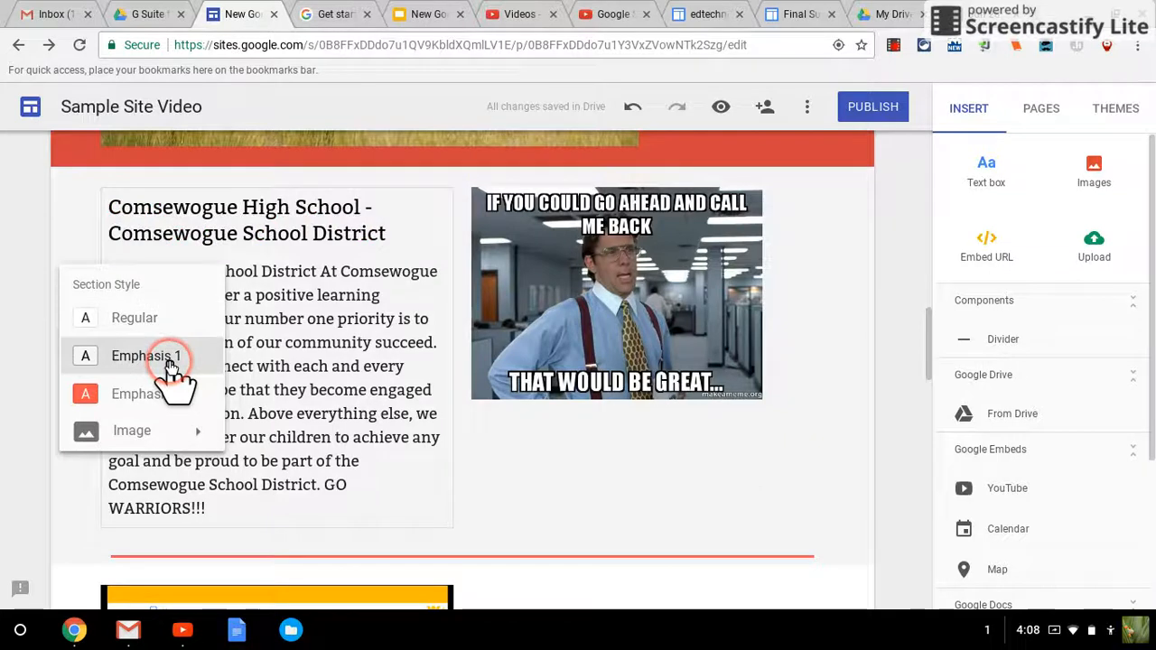
Open the image selection for the background of the section holding the Google Classroom calendar.
{"action": "scroll", "coordinate": [650, 478], "scroll_direction": "down", "scroll_amount": 3}
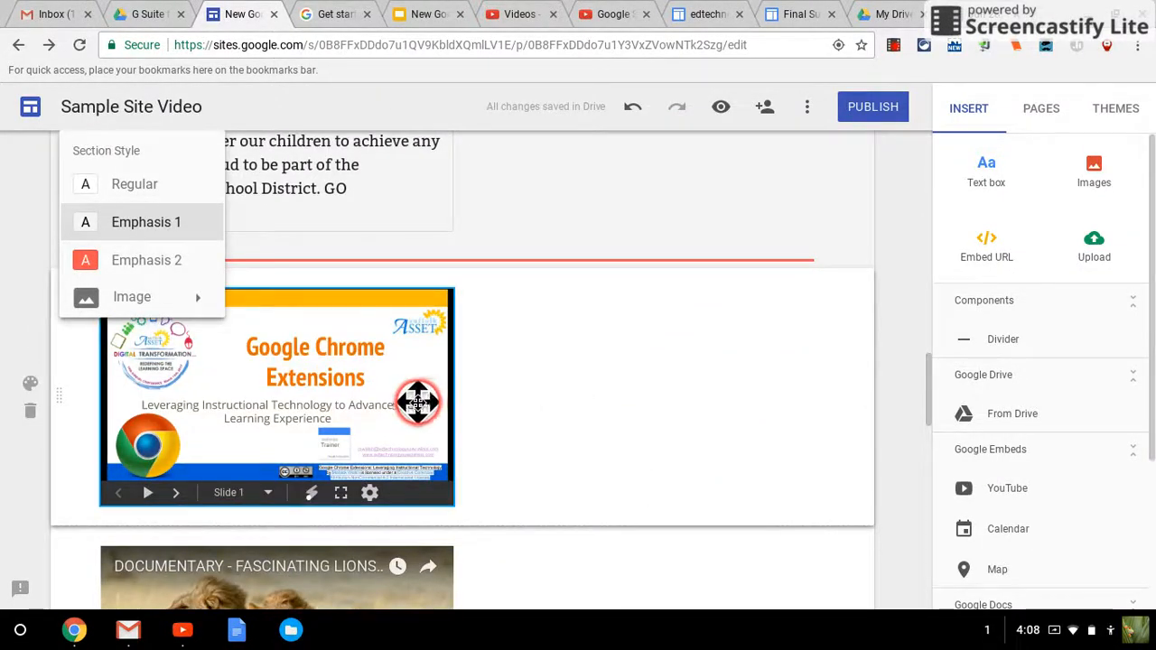
{"action": "scroll", "coordinate": [653, 492], "scroll_direction": "down", "scroll_amount": 6}
{"action": "scroll", "coordinate": [651, 492], "scroll_direction": "down", "scroll_amount": 1}
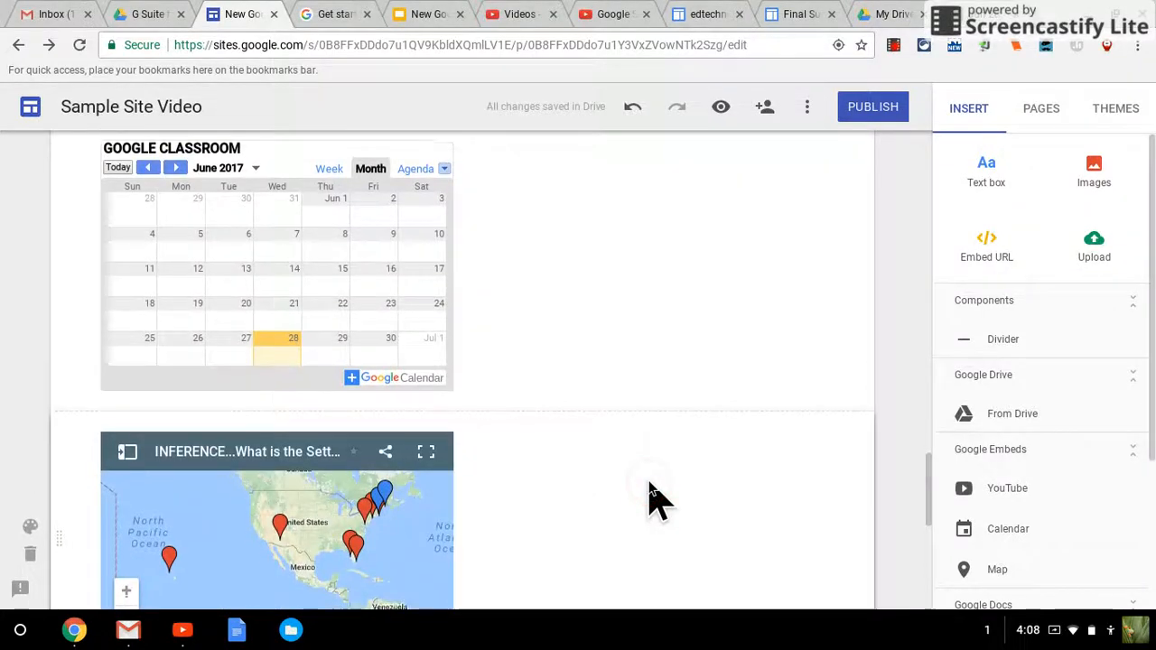
{"action": "scroll", "coordinate": [651, 492], "scroll_direction": "up", "scroll_amount": 1}
{"action": "left_click", "coordinate": [345, 353]}
{"action": "left_click", "coordinate": [50, 301]}
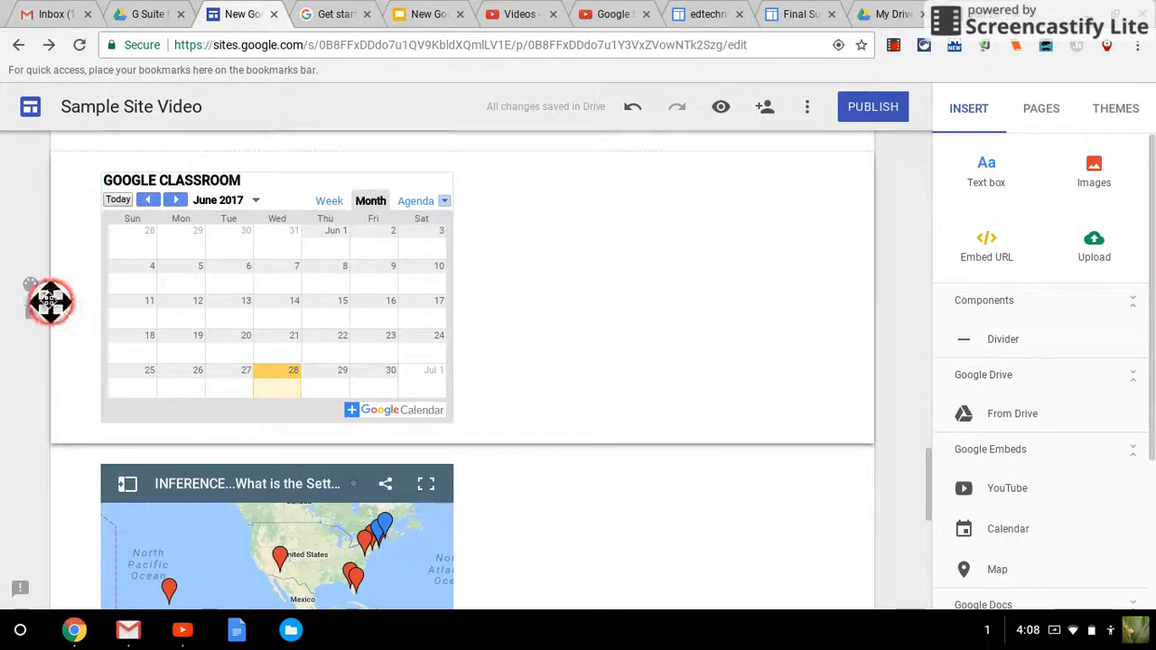
{"action": "left_click", "coordinate": [33, 287]}
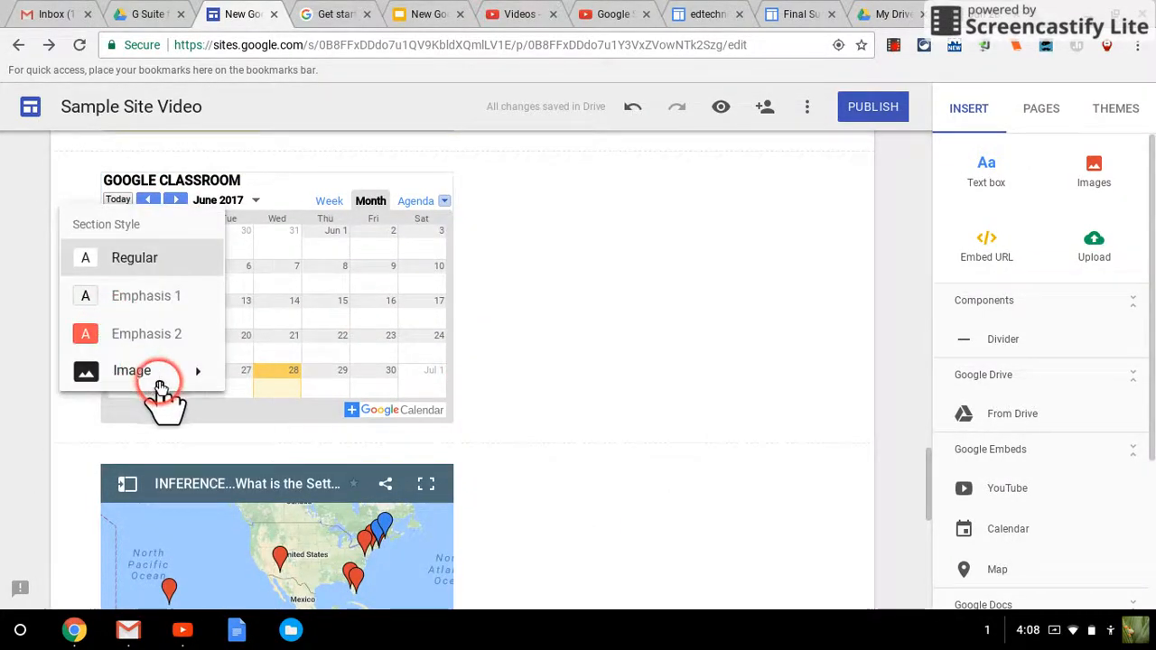
{"action": "left_click", "coordinate": [163, 387]}
{"action": "left_click", "coordinate": [271, 379]}
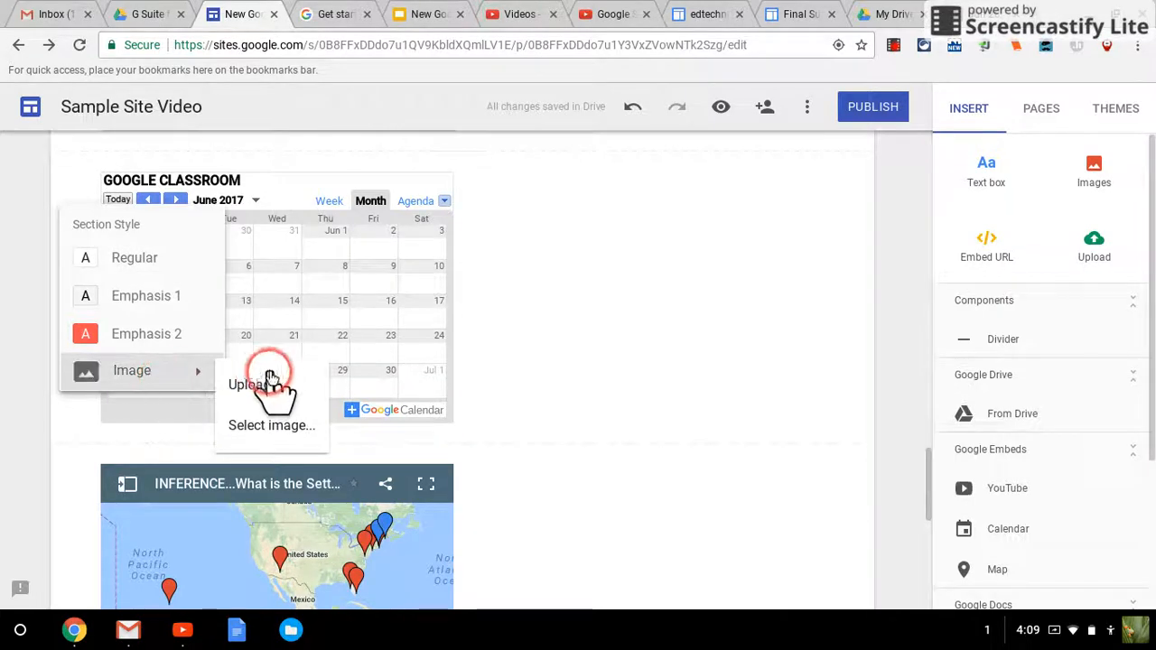
{"action": "left_click", "coordinate": [273, 428]}
{"action": "left_click", "coordinate": [271, 440]}
Search the web images for "sun" and use the cartoon sun picture as the calendar section's background.
{"action": "left_click", "coordinate": [399, 251]}
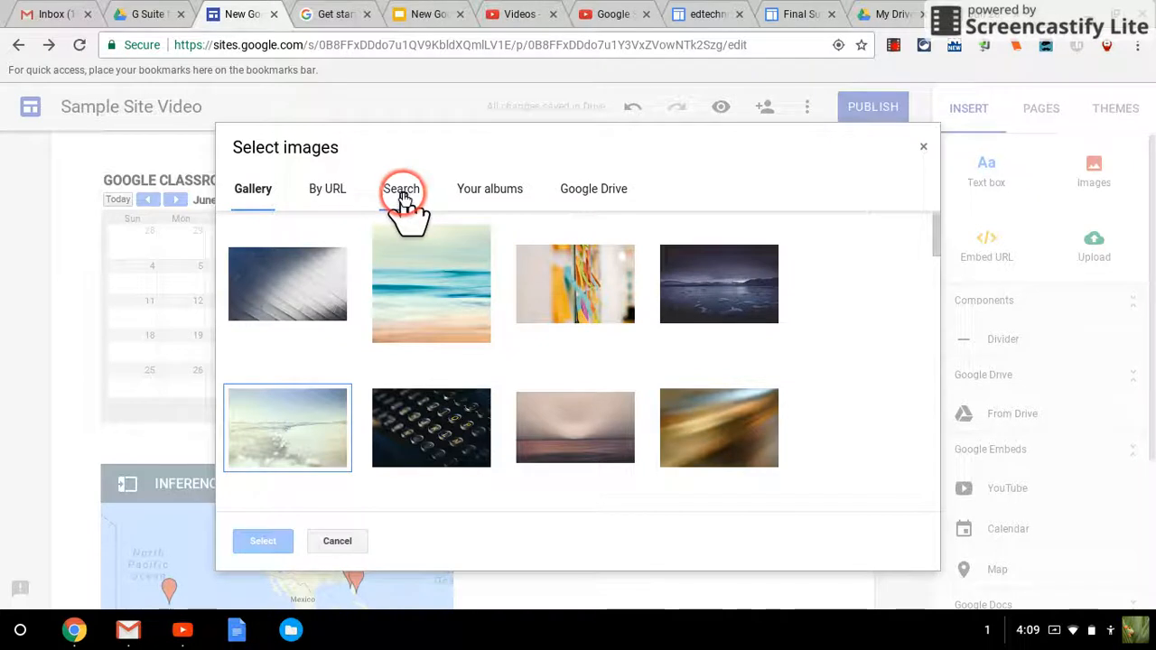
{"action": "left_click", "coordinate": [402, 194]}
{"action": "type", "text": "sun"}
{"action": "key", "text": "Return"}
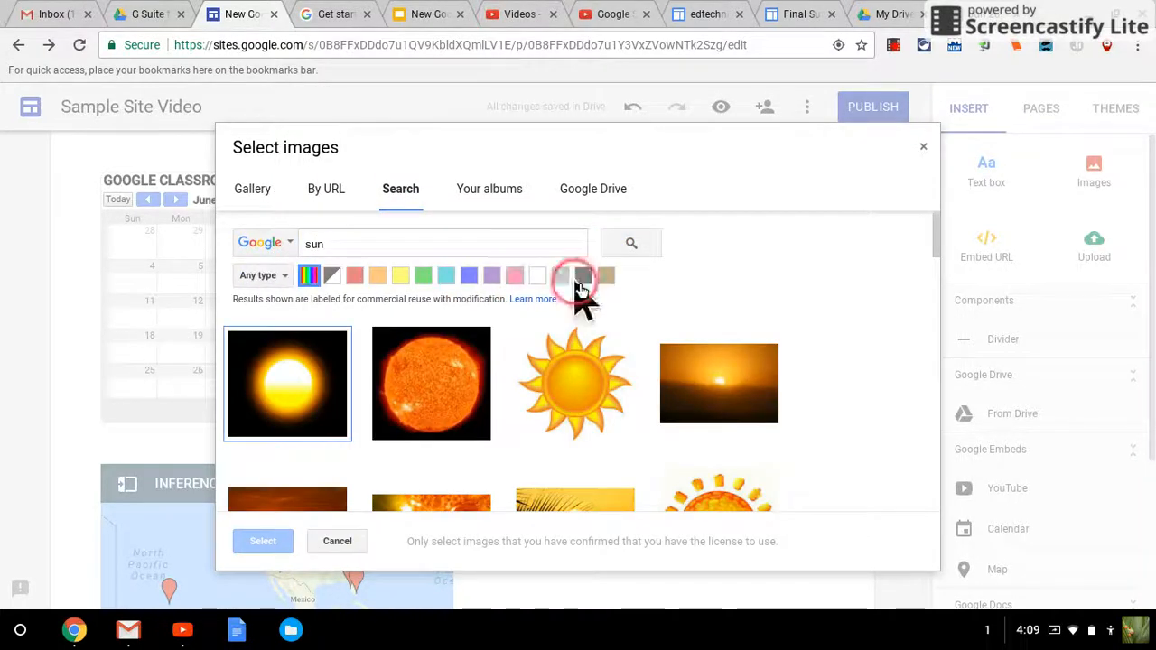
{"action": "left_click", "coordinate": [589, 390]}
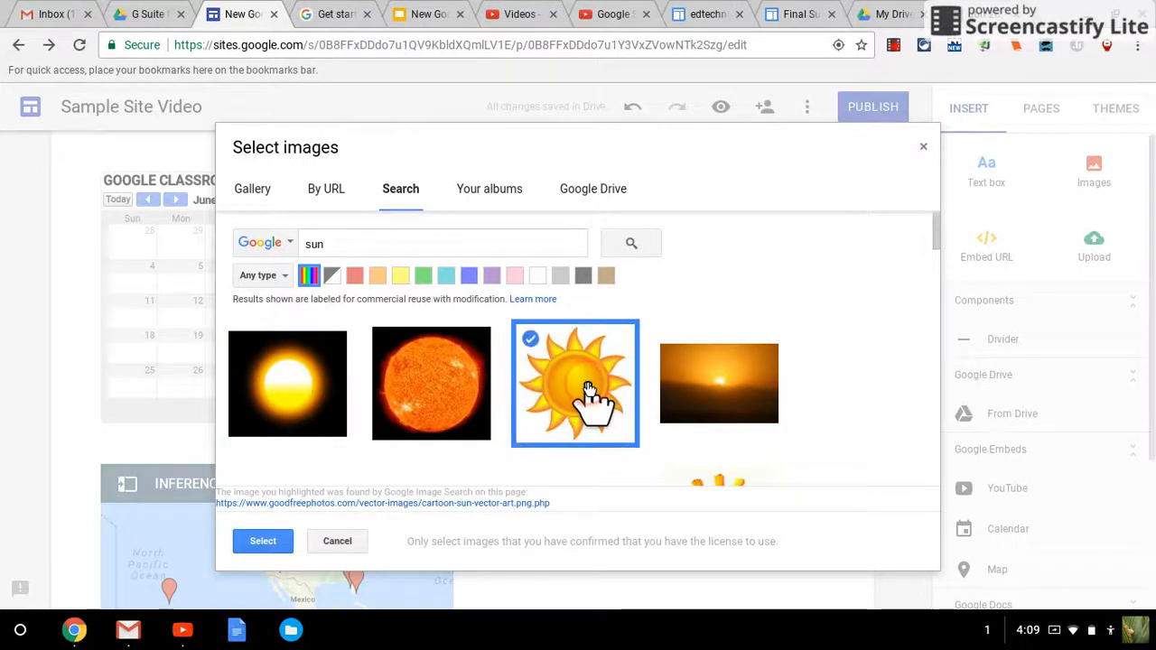
{"action": "left_click", "coordinate": [263, 541]}
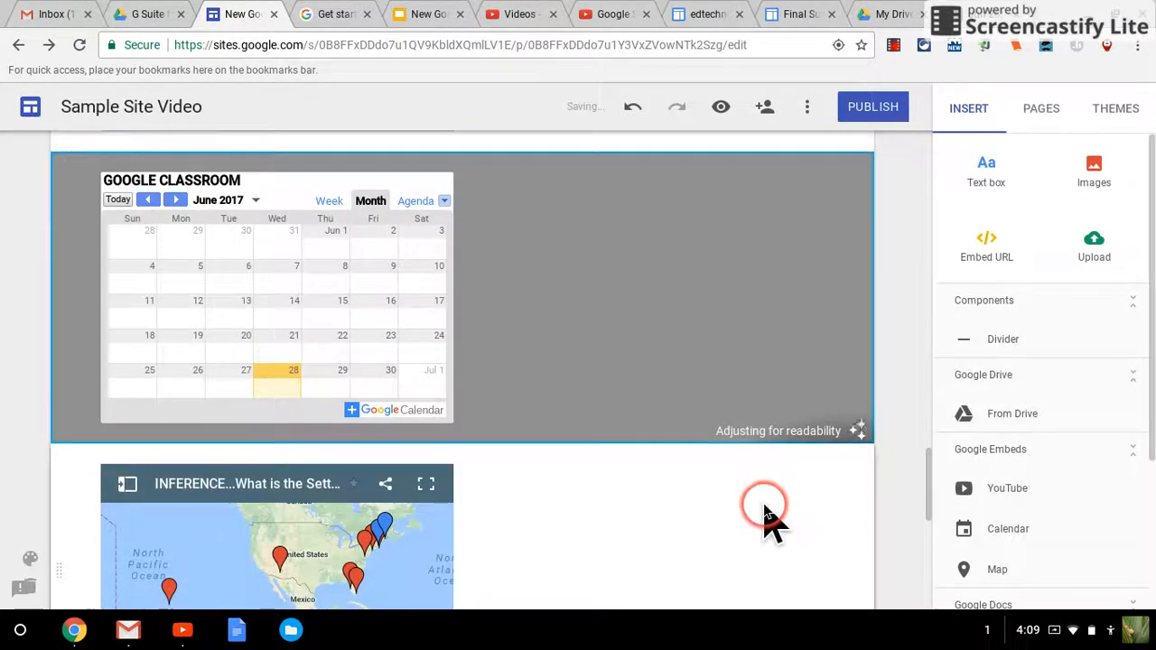
{"action": "scroll", "coordinate": [766, 521], "scroll_direction": "down", "scroll_amount": 3}
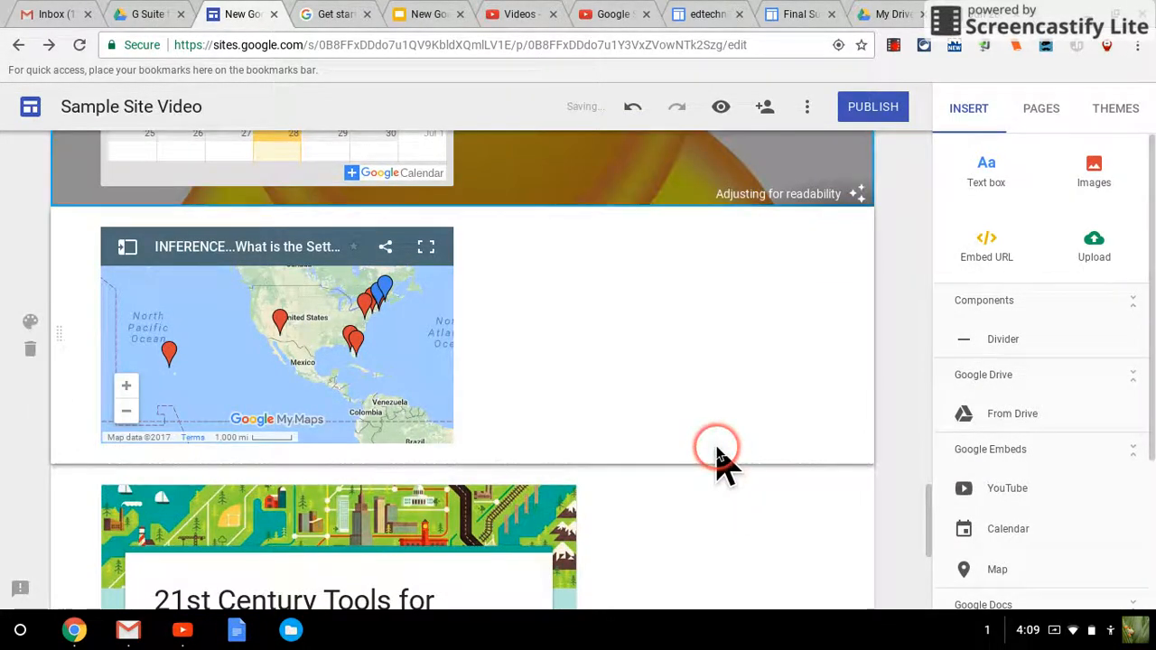
{"action": "scroll", "coordinate": [720, 464], "scroll_direction": "up", "scroll_amount": 3}
{"action": "scroll", "coordinate": [720, 464], "scroll_direction": "up", "scroll_amount": 1}
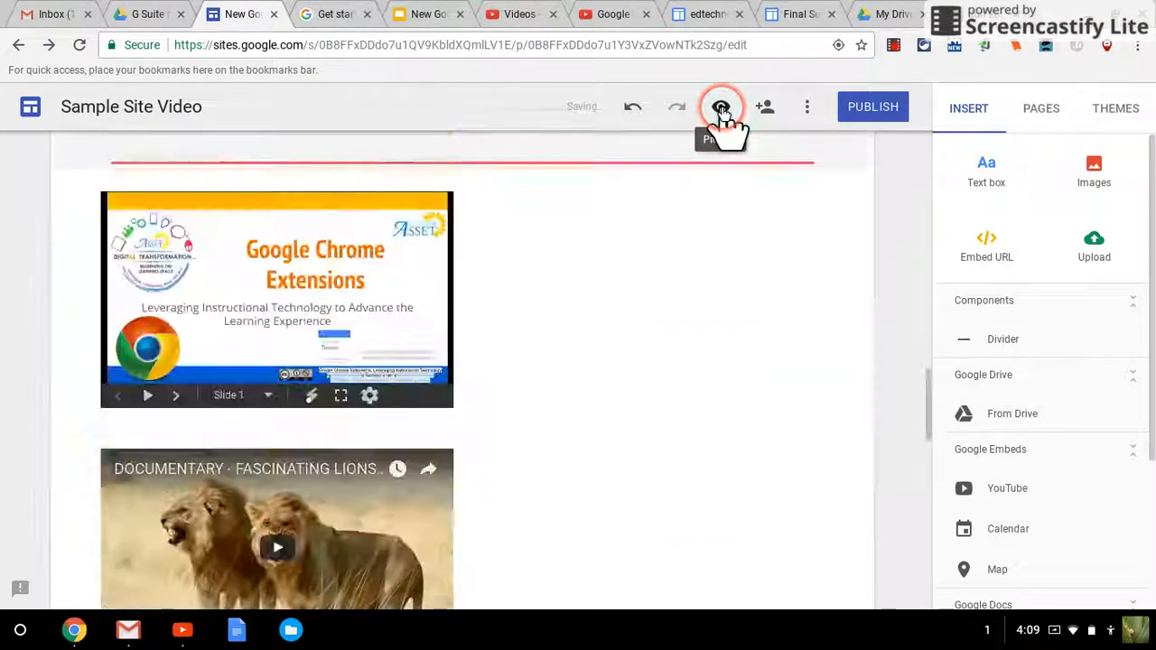
Review the section styles on Page 3 from the header down through the giraffe photo's section.
{"action": "scroll", "coordinate": [767, 379], "scroll_direction": "up", "scroll_amount": 10}
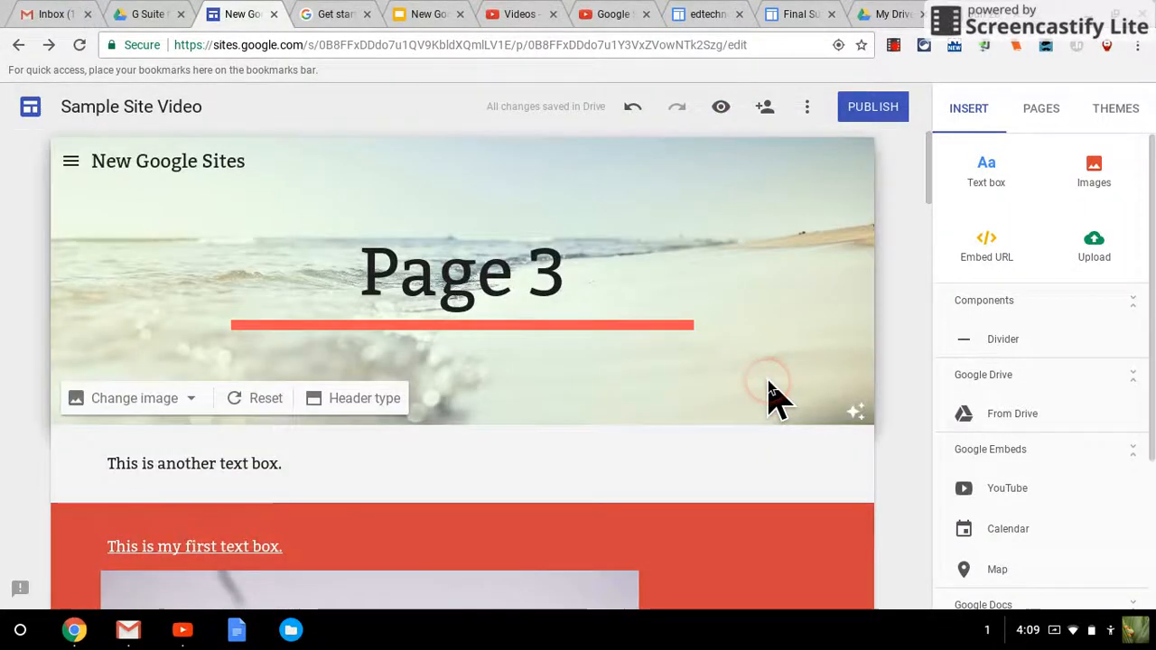
{"action": "scroll", "coordinate": [767, 397], "scroll_direction": "down", "scroll_amount": 1}
{"action": "left_click", "coordinate": [576, 377]}
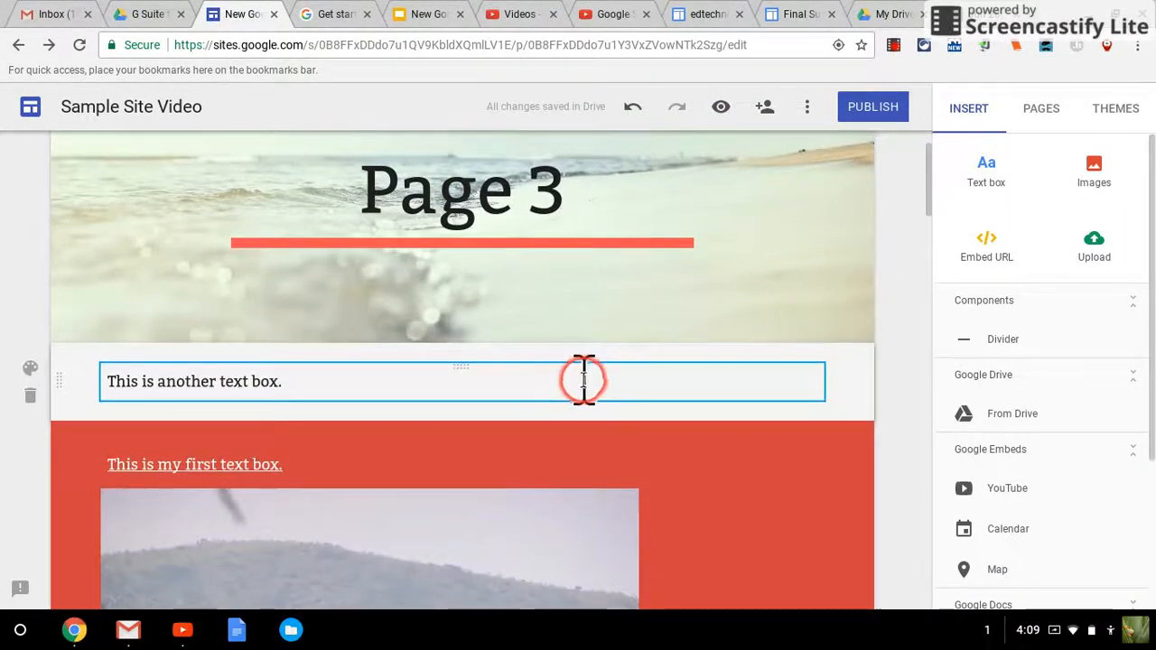
{"action": "scroll", "coordinate": [734, 389], "scroll_direction": "down", "scroll_amount": 6}
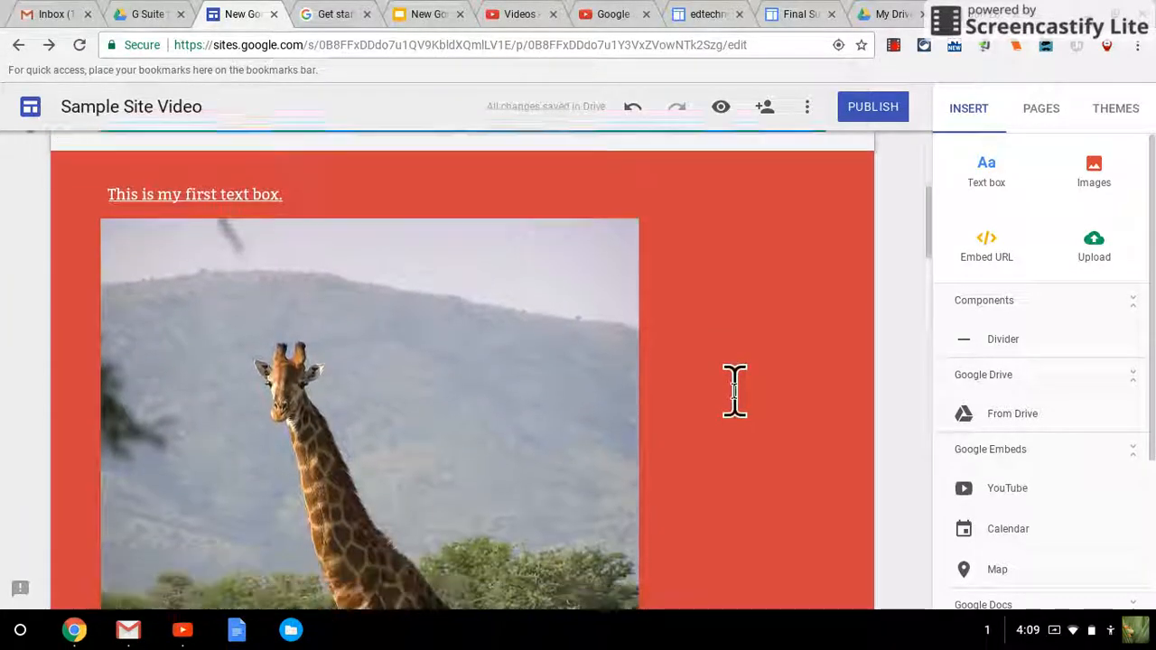
{"action": "scroll", "coordinate": [735, 388], "scroll_direction": "down", "scroll_amount": 3}
{"action": "scroll", "coordinate": [741, 402], "scroll_direction": "up", "scroll_amount": 4}
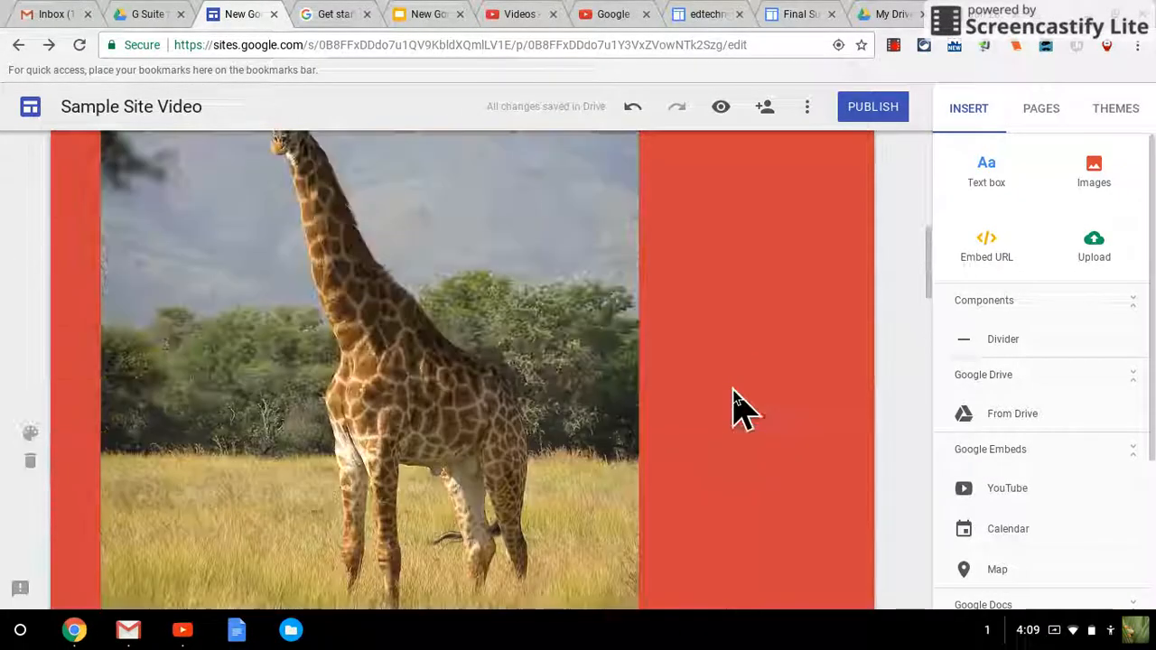
{"action": "scroll", "coordinate": [734, 405], "scroll_direction": "up", "scroll_amount": 3}
{"action": "scroll", "coordinate": [735, 406], "scroll_direction": "down", "scroll_amount": 3}
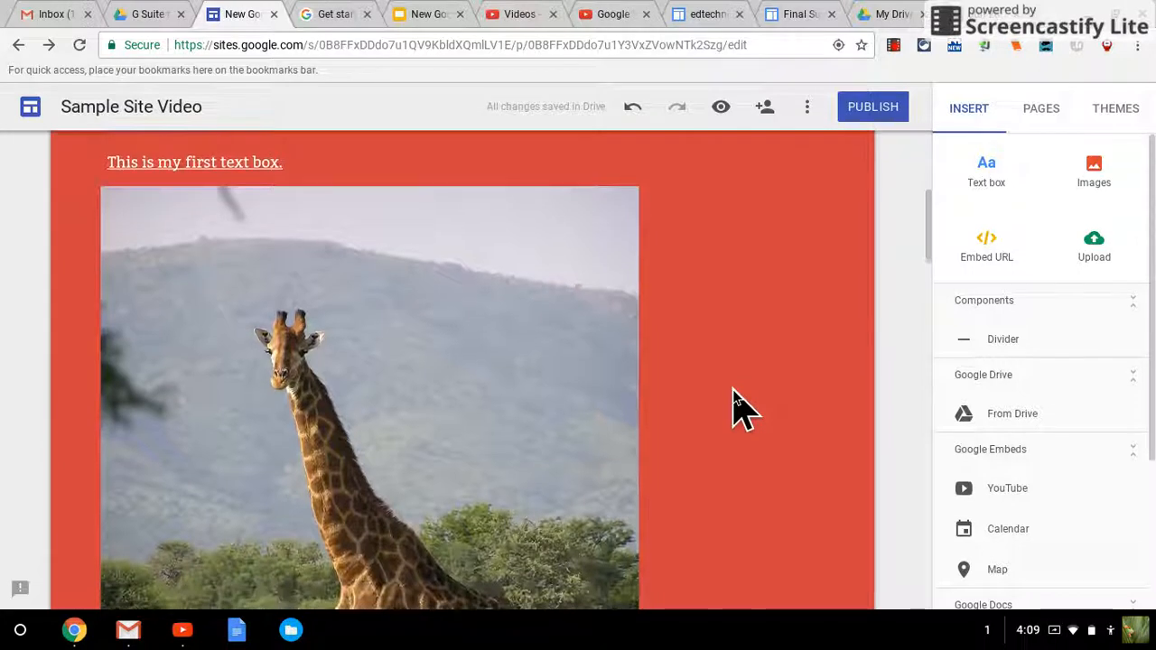
{"action": "scroll", "coordinate": [858, 463], "scroll_direction": "down", "scroll_amount": 4}
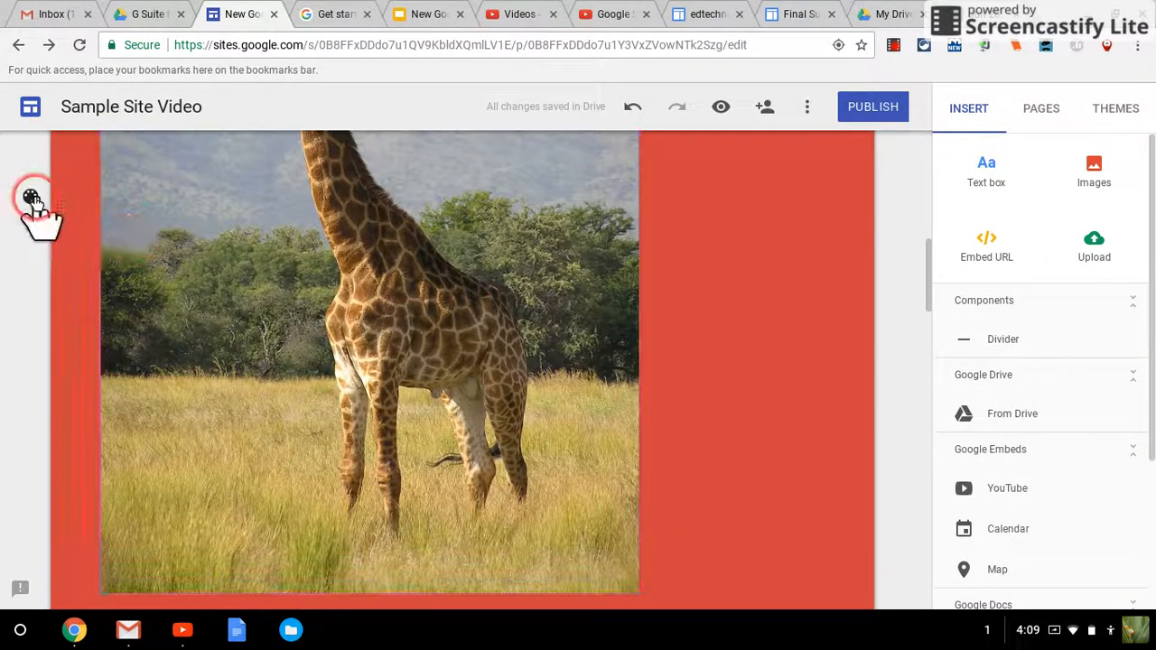
Change the colour of the site's Impression theme to green.
{"action": "left_click", "coordinate": [30, 199]}
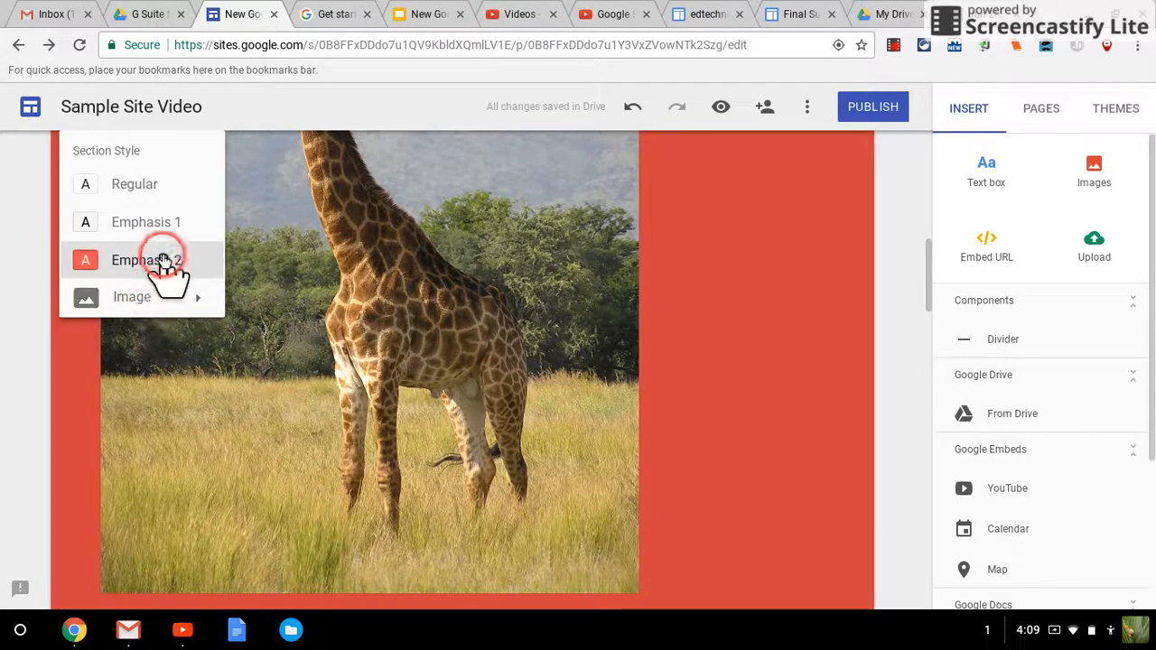
{"action": "left_click", "coordinate": [1003, 154]}
{"action": "left_click", "coordinate": [1129, 122]}
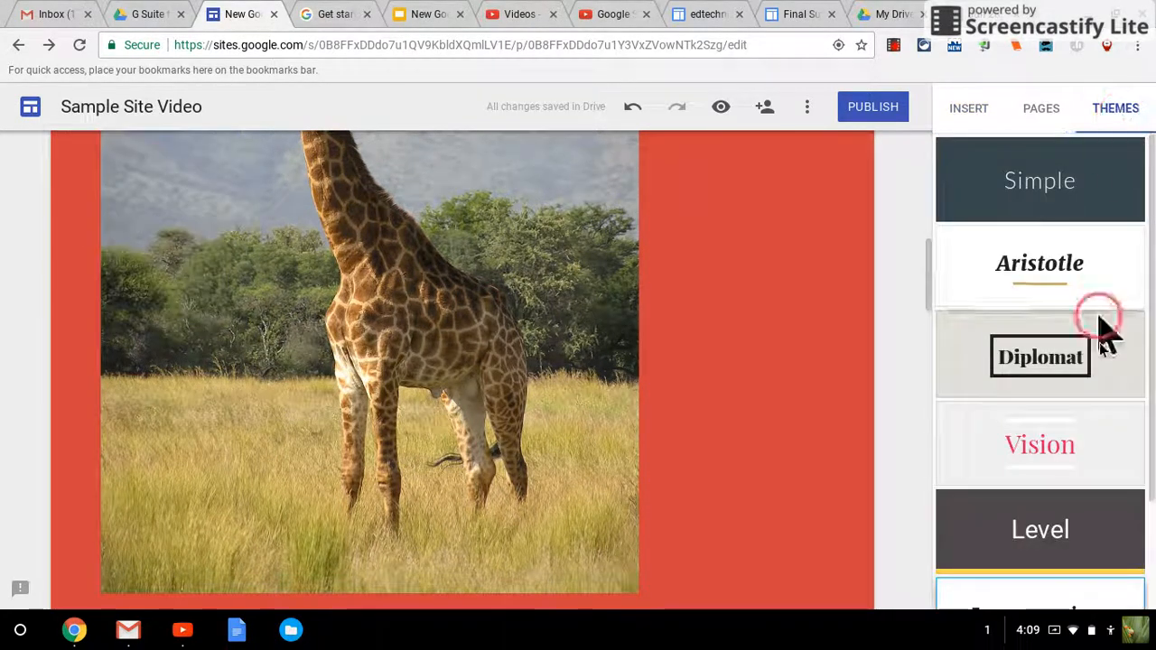
{"action": "scroll", "coordinate": [1078, 470], "scroll_direction": "down", "scroll_amount": 2}
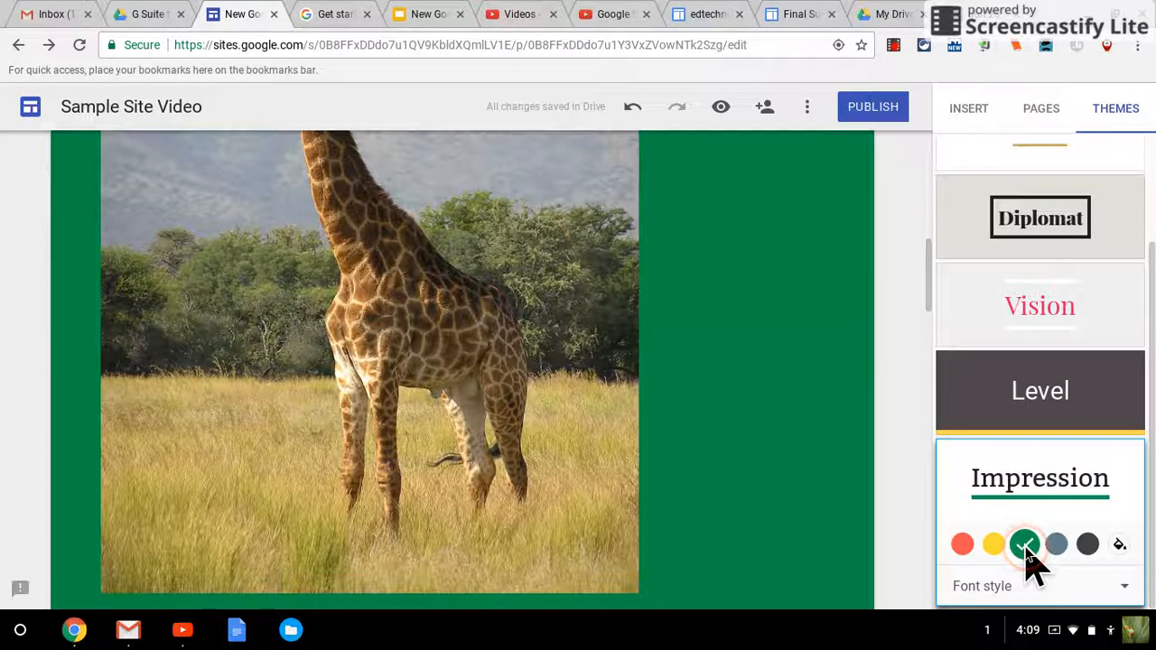
{"action": "scroll", "coordinate": [497, 430], "scroll_direction": "left", "scroll_amount": 2}
{"action": "scroll", "coordinate": [497, 430], "scroll_direction": "right", "scroll_amount": 2}
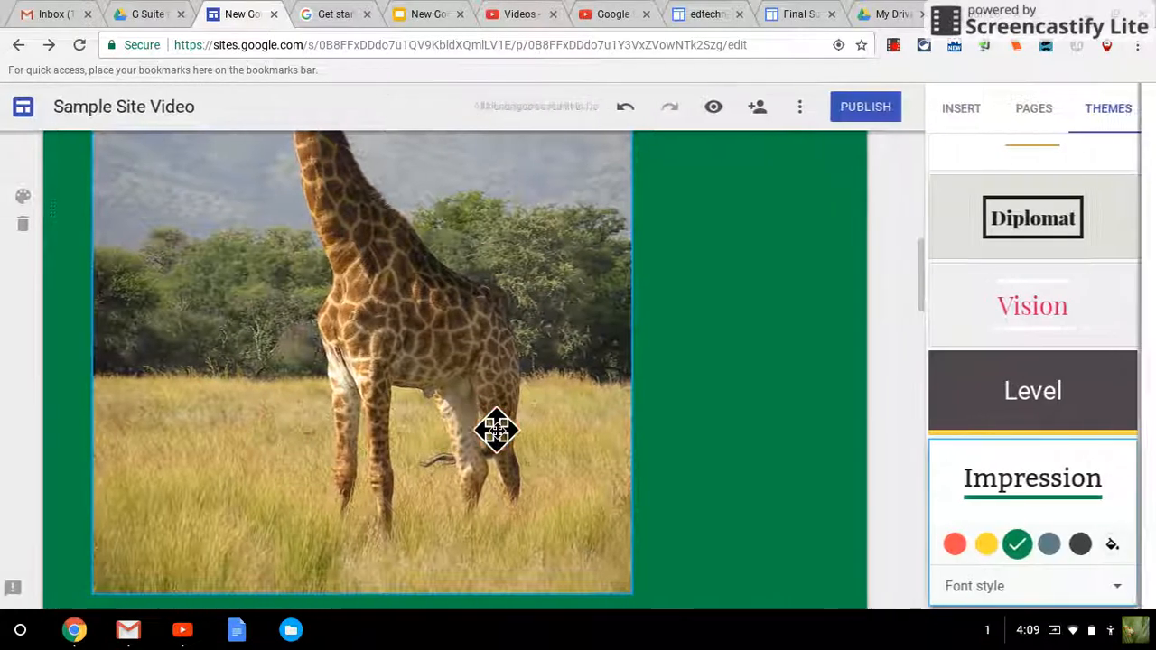
Check how the green theme colour looks in the sections from the giraffe photo down to the map.
{"action": "scroll", "coordinate": [496, 428], "scroll_direction": "up", "scroll_amount": 2}
{"action": "scroll", "coordinate": [495, 428], "scroll_direction": "down", "scroll_amount": 5}
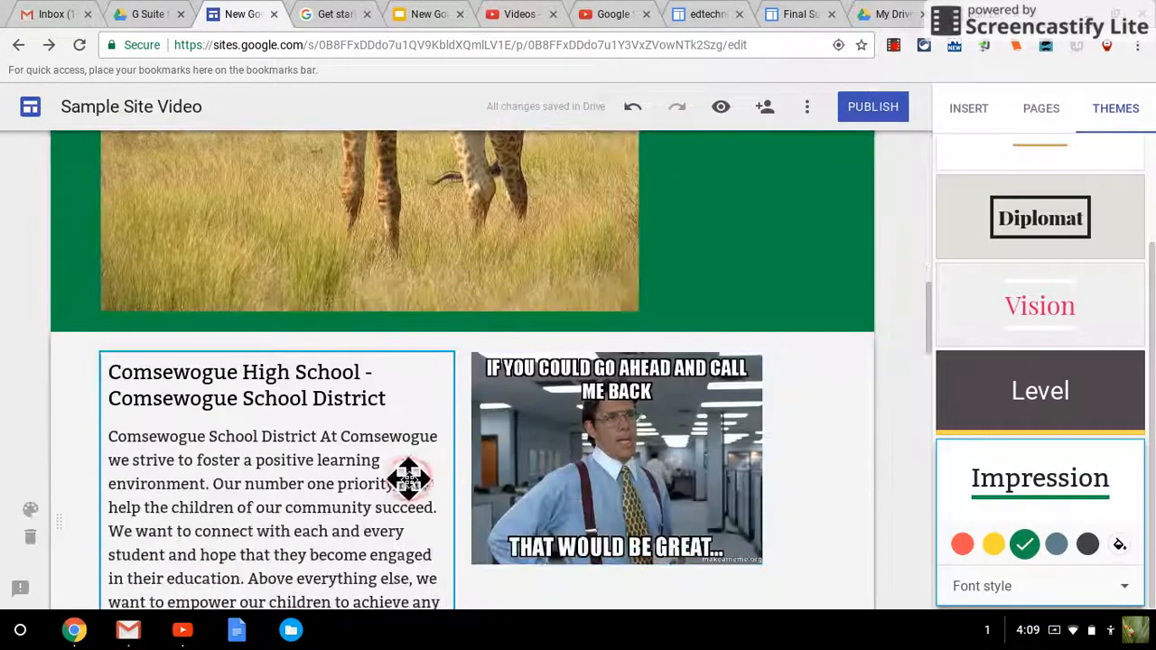
{"action": "scroll", "coordinate": [478, 470], "scroll_direction": "down", "scroll_amount": 3}
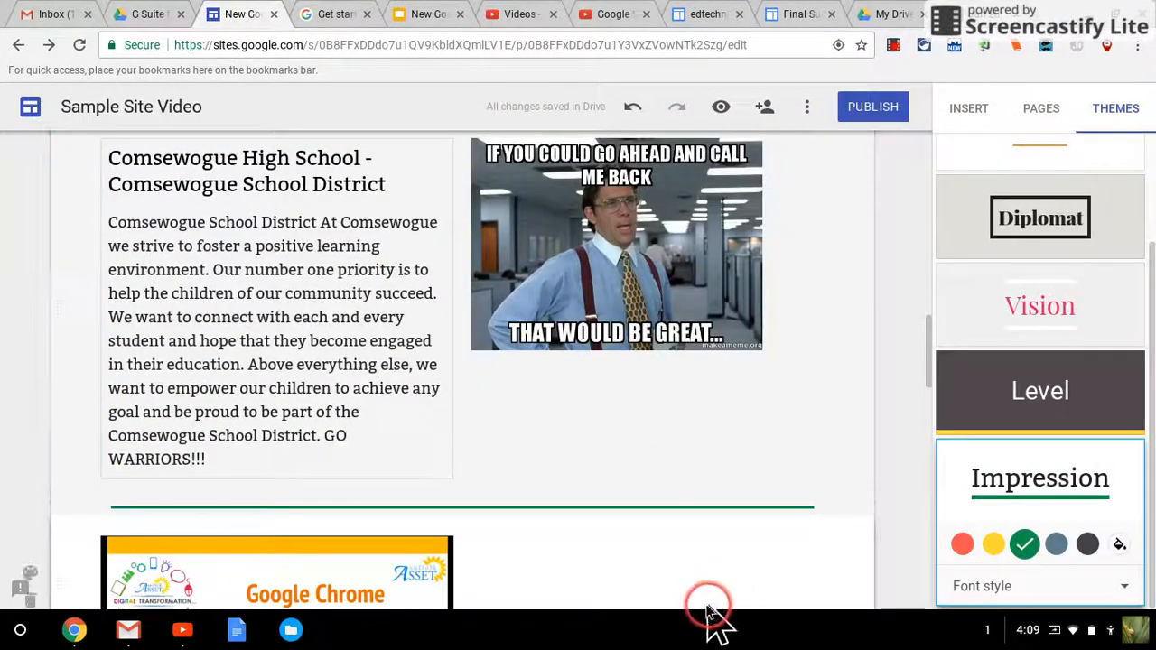
{"action": "scroll", "coordinate": [722, 597], "scroll_direction": "down", "scroll_amount": 4}
{"action": "scroll", "coordinate": [692, 433], "scroll_direction": "down", "scroll_amount": 4}
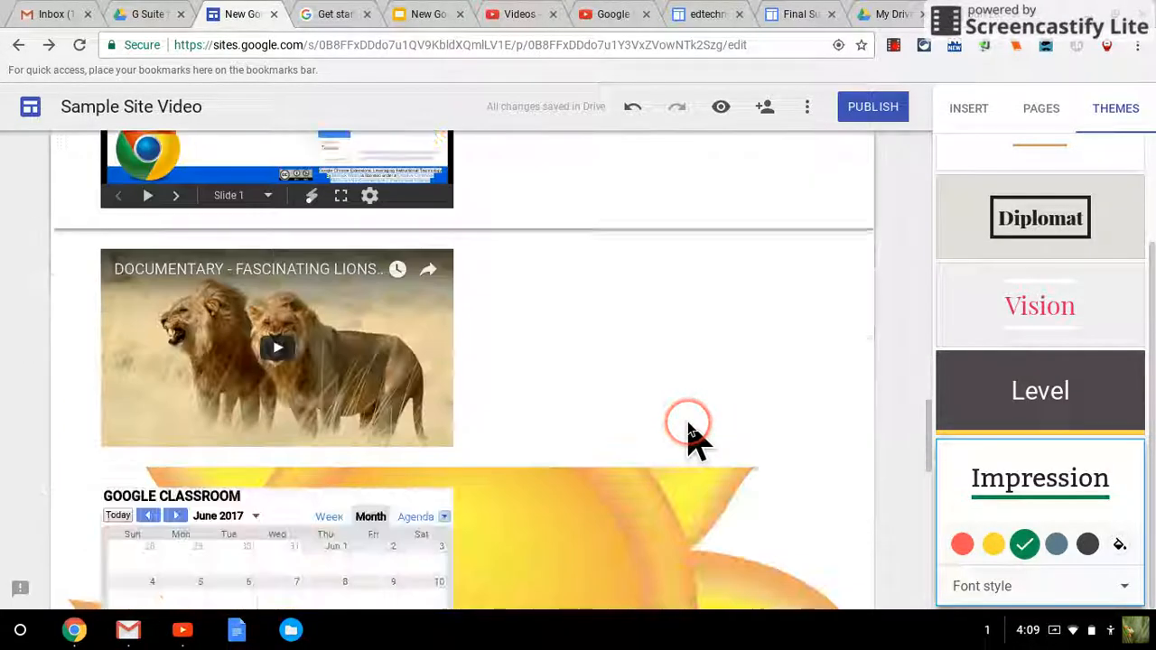
{"action": "scroll", "coordinate": [692, 434], "scroll_direction": "down", "scroll_amount": 5}
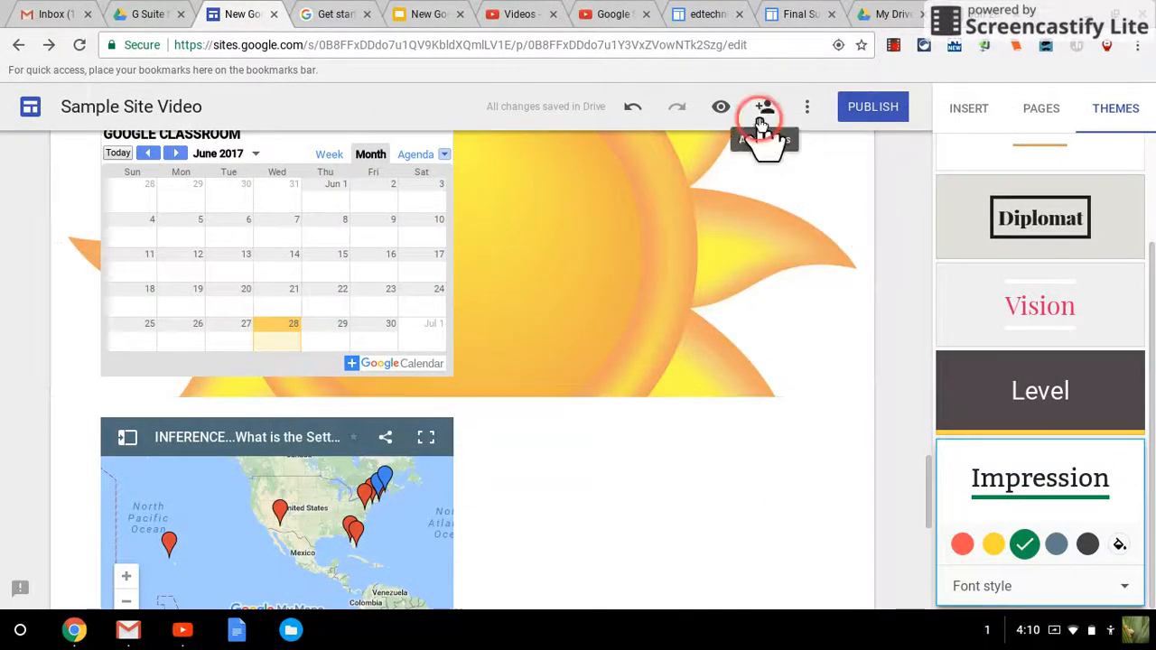
Preview Page 3 in the desktop view from the header down past the embedded map, and exit the preview.
{"action": "left_click", "coordinate": [723, 108]}
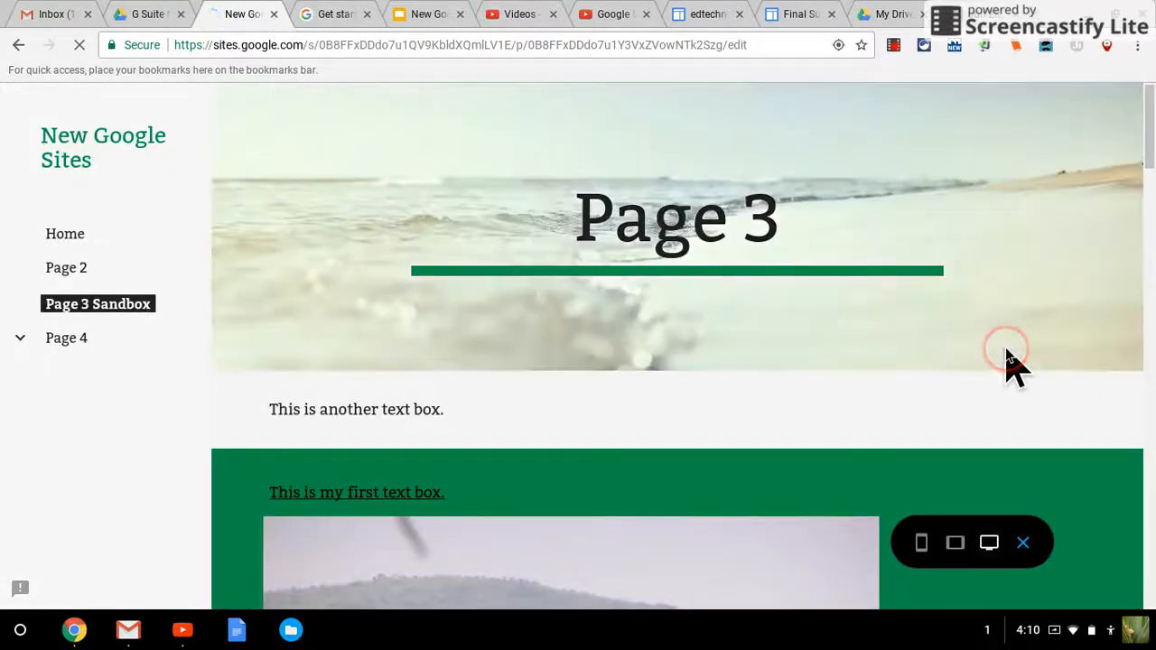
{"action": "scroll", "coordinate": [1012, 366], "scroll_direction": "down", "scroll_amount": 3}
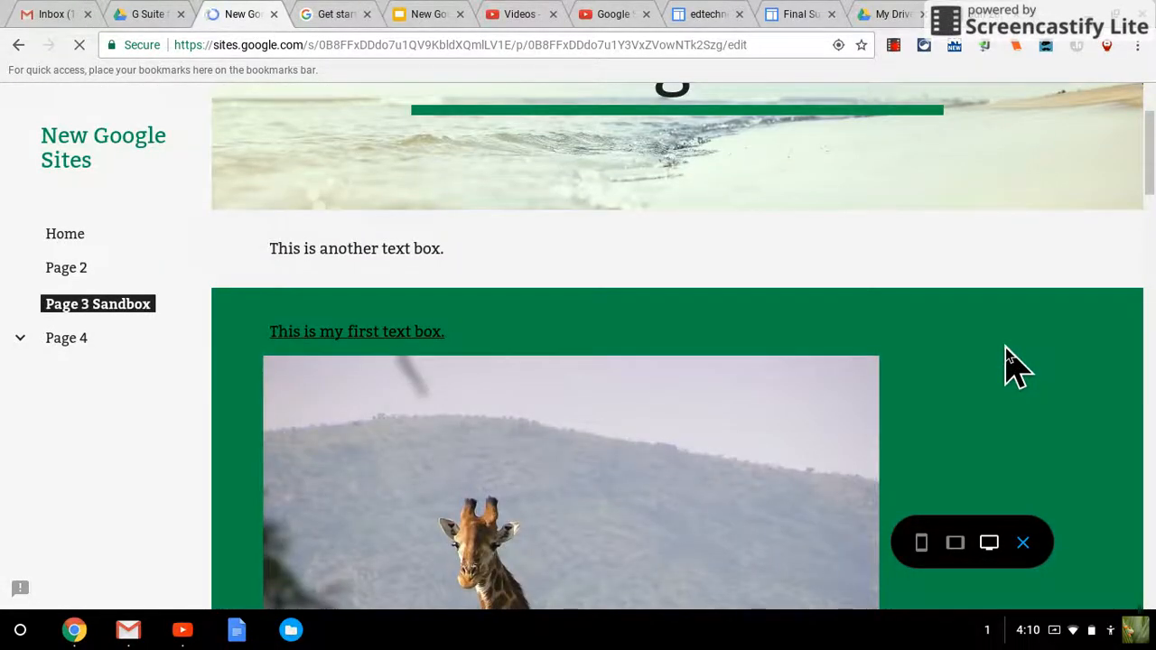
{"action": "scroll", "coordinate": [1011, 366], "scroll_direction": "down", "scroll_amount": 5}
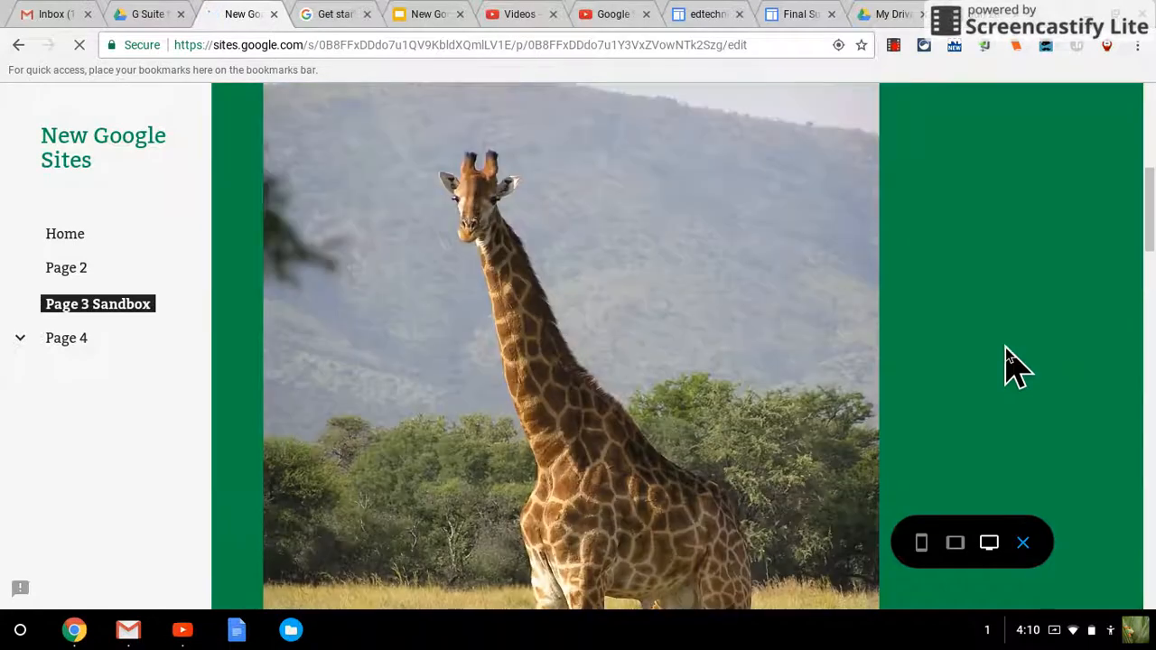
{"action": "scroll", "coordinate": [1012, 366], "scroll_direction": "down", "scroll_amount": 5}
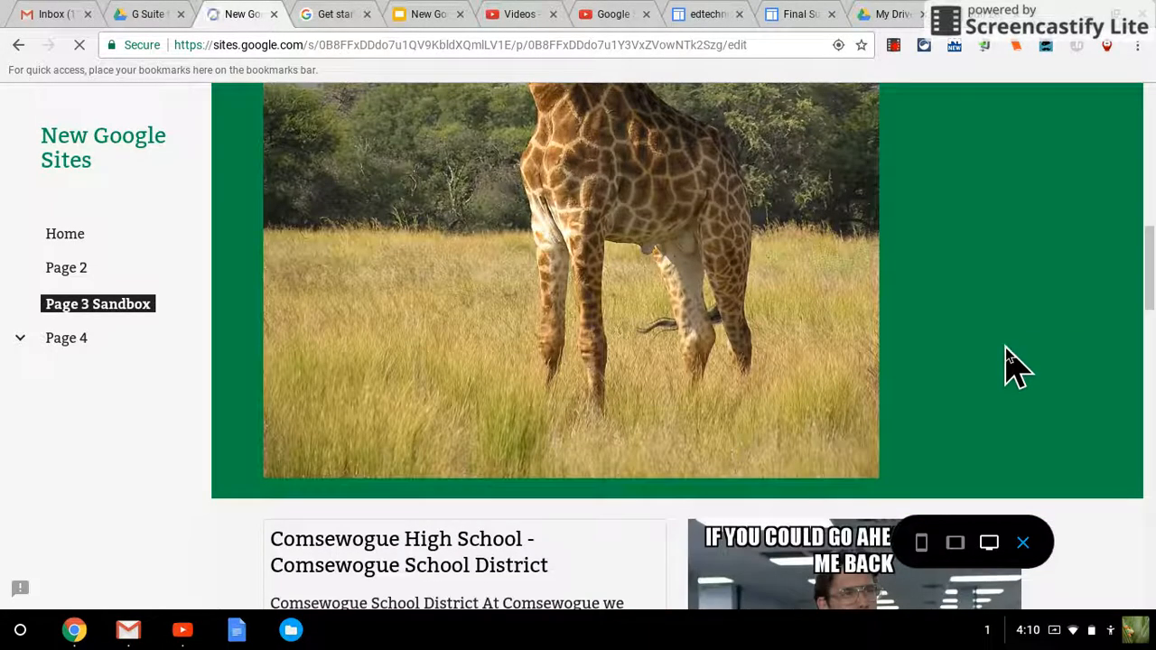
{"action": "scroll", "coordinate": [1012, 366], "scroll_direction": "down", "scroll_amount": 5}
{"action": "scroll", "coordinate": [1012, 365], "scroll_direction": "down", "scroll_amount": 2}
{"action": "scroll", "coordinate": [1012, 366], "scroll_direction": "down", "scroll_amount": 4}
{"action": "scroll", "coordinate": [1012, 366], "scroll_direction": "down", "scroll_amount": 5}
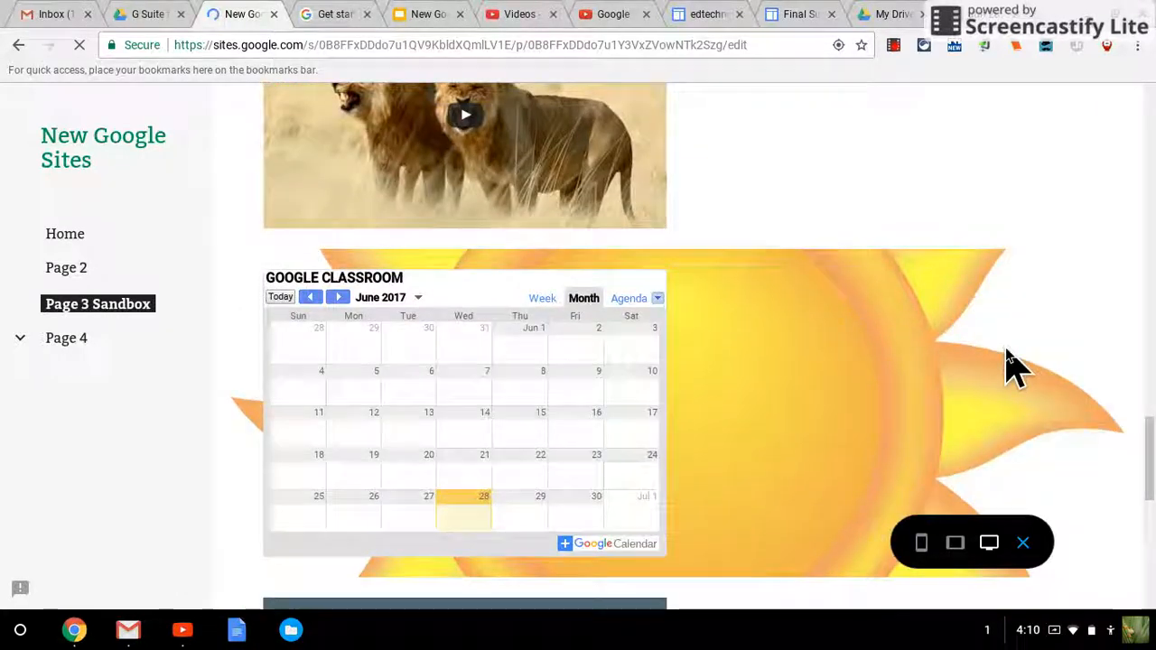
{"action": "scroll", "coordinate": [948, 317], "scroll_direction": "down", "scroll_amount": 2}
{"action": "left_click", "coordinate": [890, 351]}
{"action": "scroll", "coordinate": [903, 361], "scroll_direction": "down", "scroll_amount": 3}
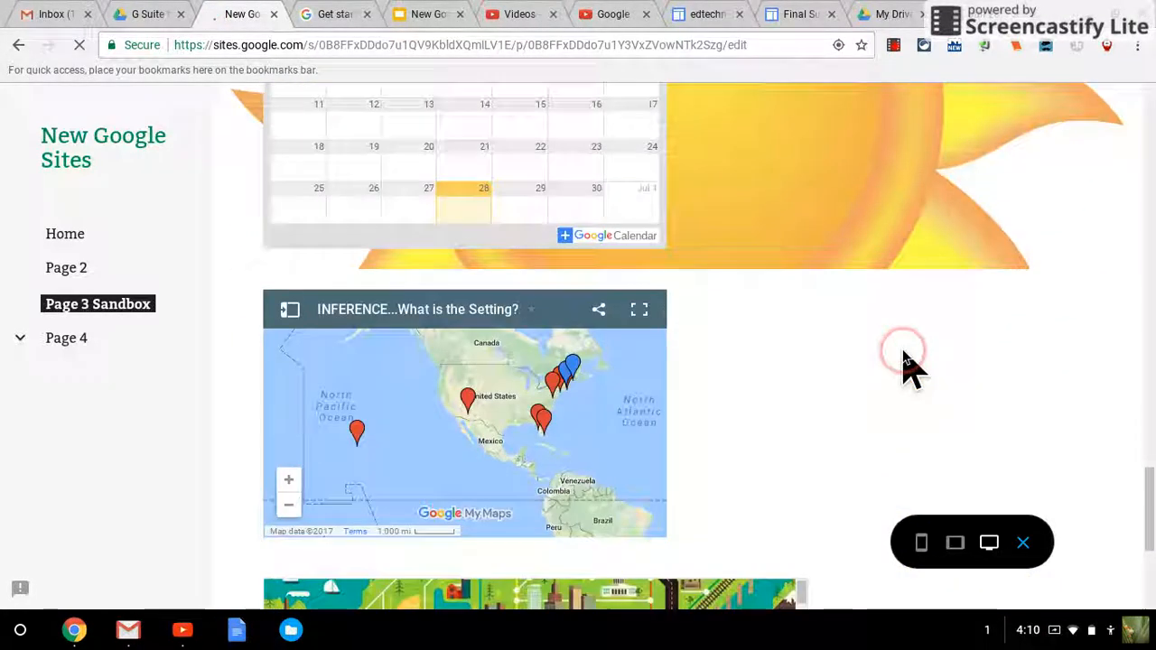
{"action": "scroll", "coordinate": [903, 352], "scroll_direction": "down", "scroll_amount": 4}
{"action": "left_click", "coordinate": [903, 286]}
{"action": "scroll", "coordinate": [903, 287], "scroll_direction": "up", "scroll_amount": 4}
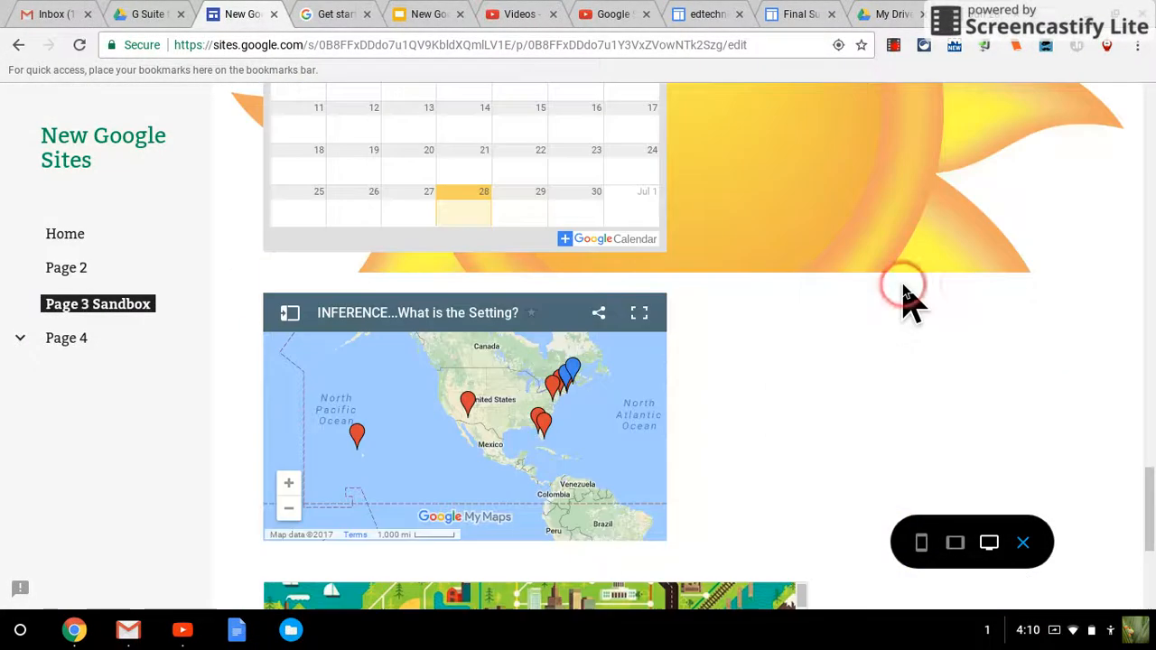
{"action": "left_click", "coordinate": [1025, 545]}
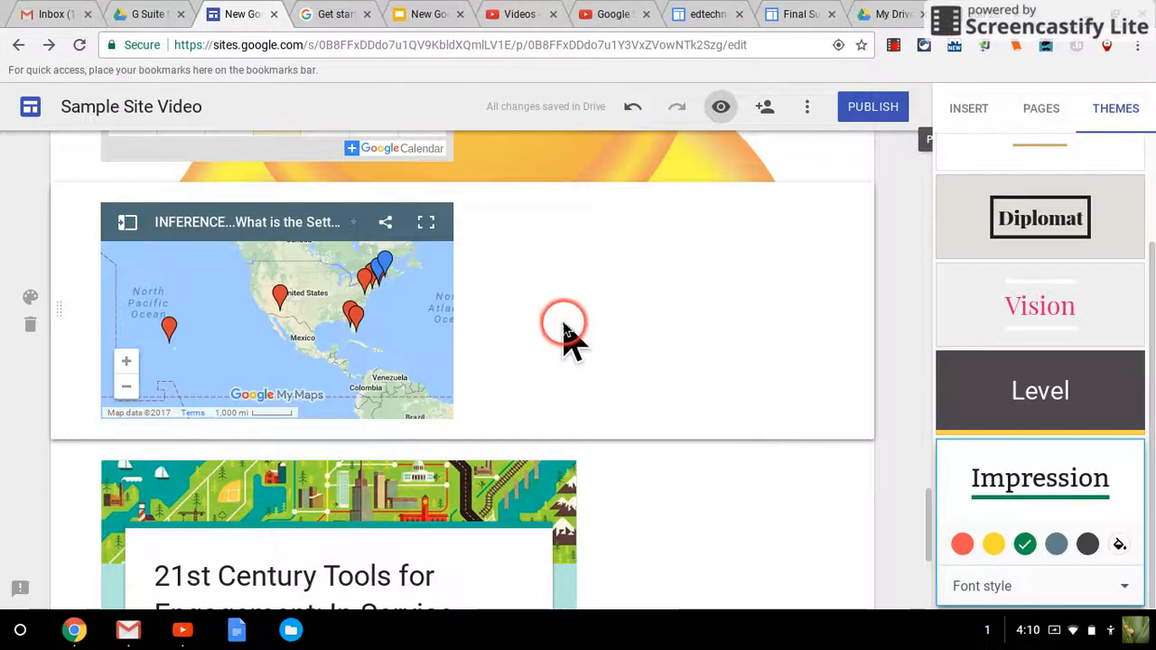
Move the section with the In-Service Registration Form above the map section, directly below the calendar section.
{"action": "scroll", "coordinate": [512, 336], "scroll_direction": "up", "scroll_amount": 1}
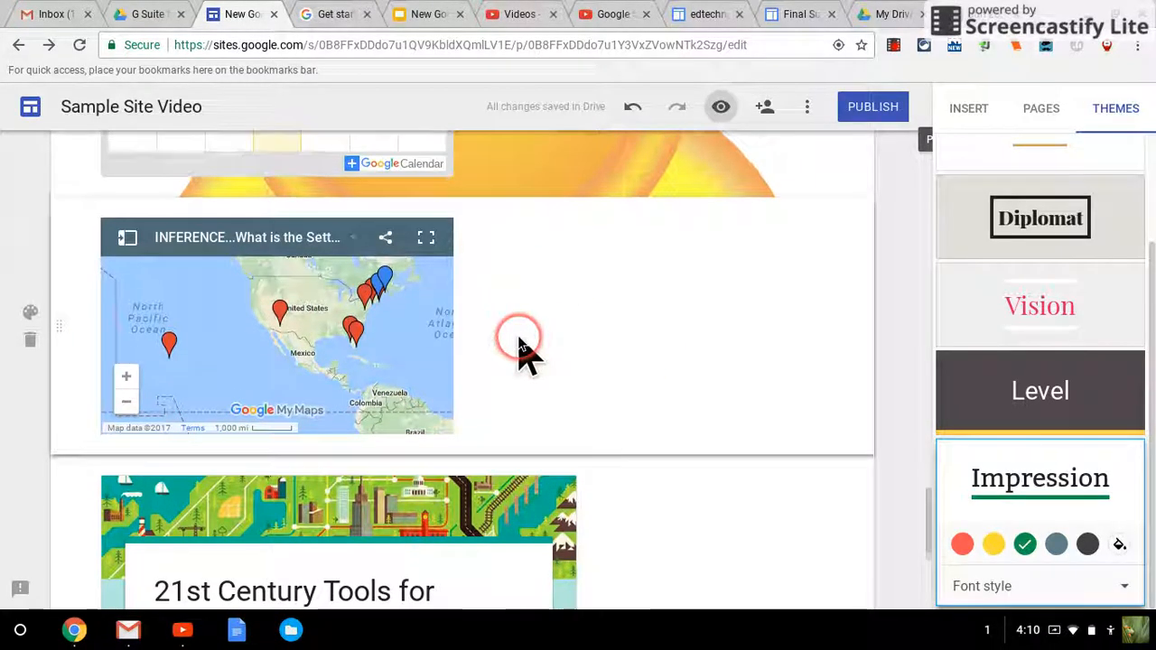
{"action": "scroll", "coordinate": [662, 555], "scroll_direction": "down", "scroll_amount": 3}
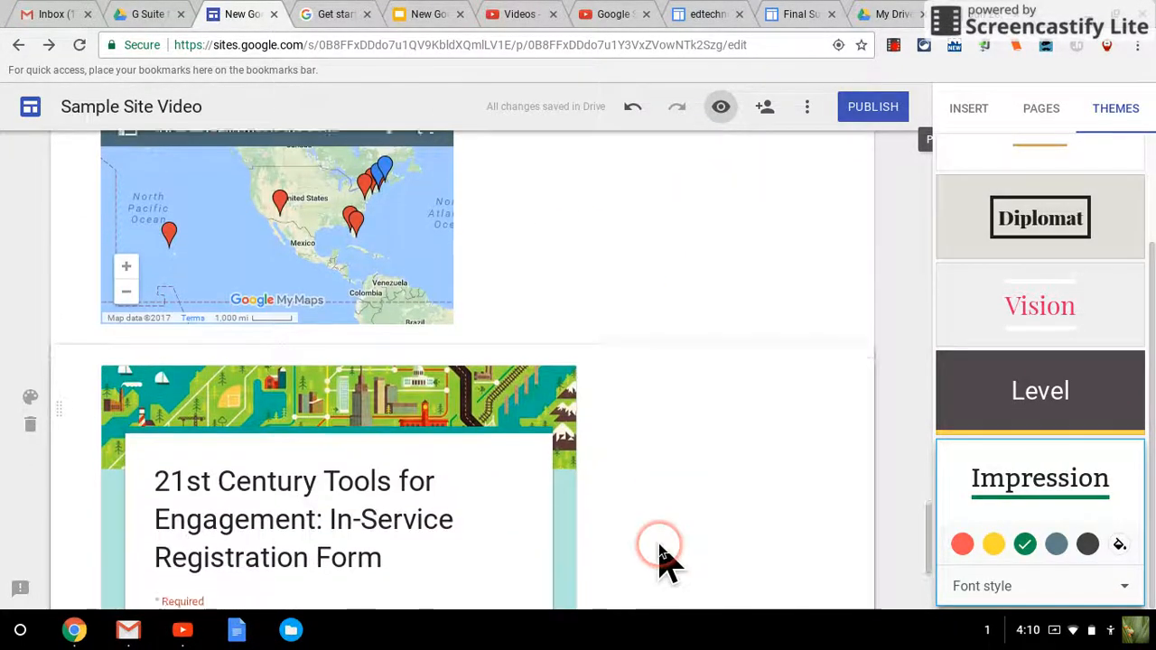
{"action": "scroll", "coordinate": [269, 467], "scroll_direction": "down", "scroll_amount": 1}
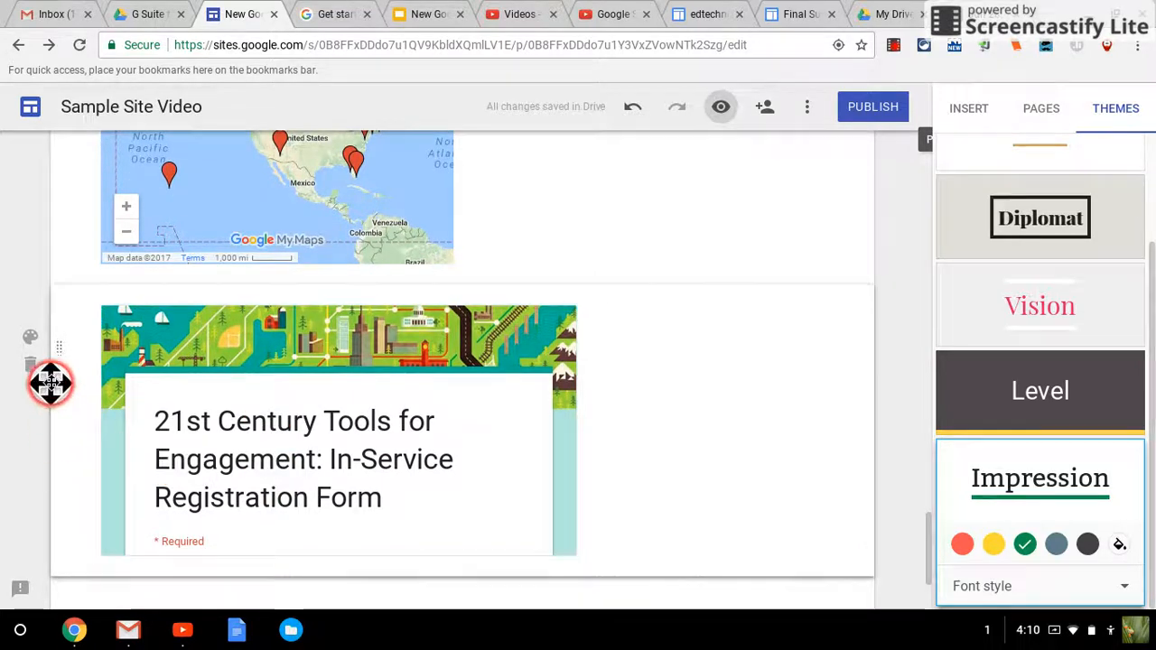
{"action": "left_click_drag", "start_coordinate": [56, 425], "coordinate": [503, 464]}
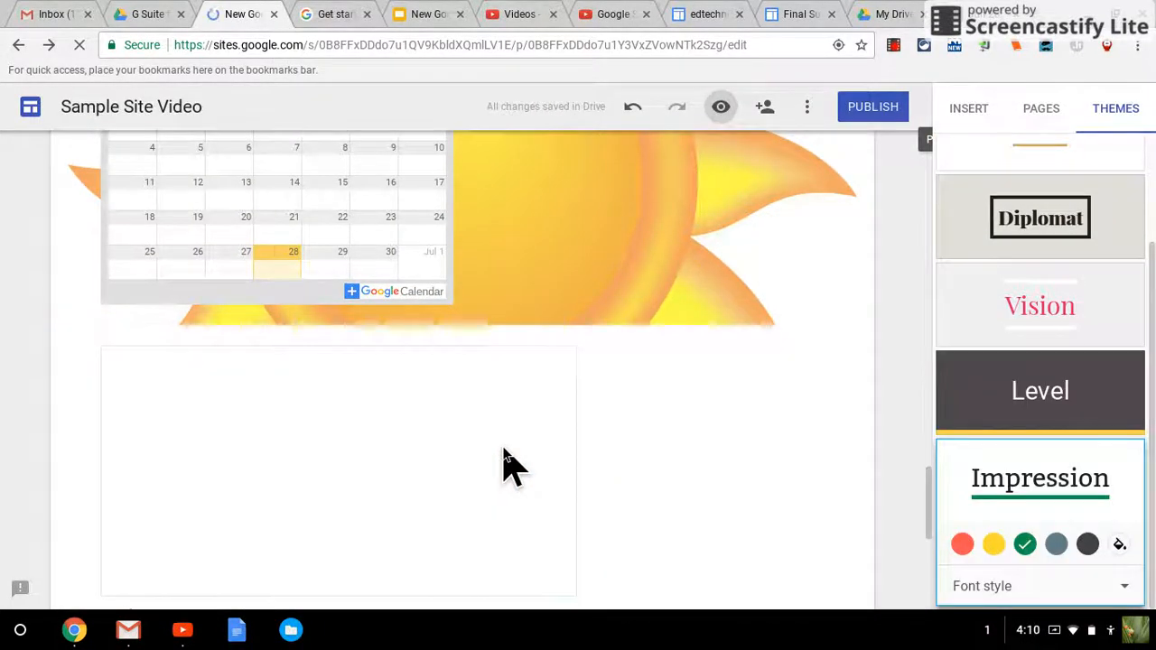
{"action": "left_click", "coordinate": [643, 468]}
{"action": "scroll", "coordinate": [643, 470], "scroll_direction": "down", "scroll_amount": 5}
{"action": "scroll", "coordinate": [643, 468], "scroll_direction": "up", "scroll_amount": 3}
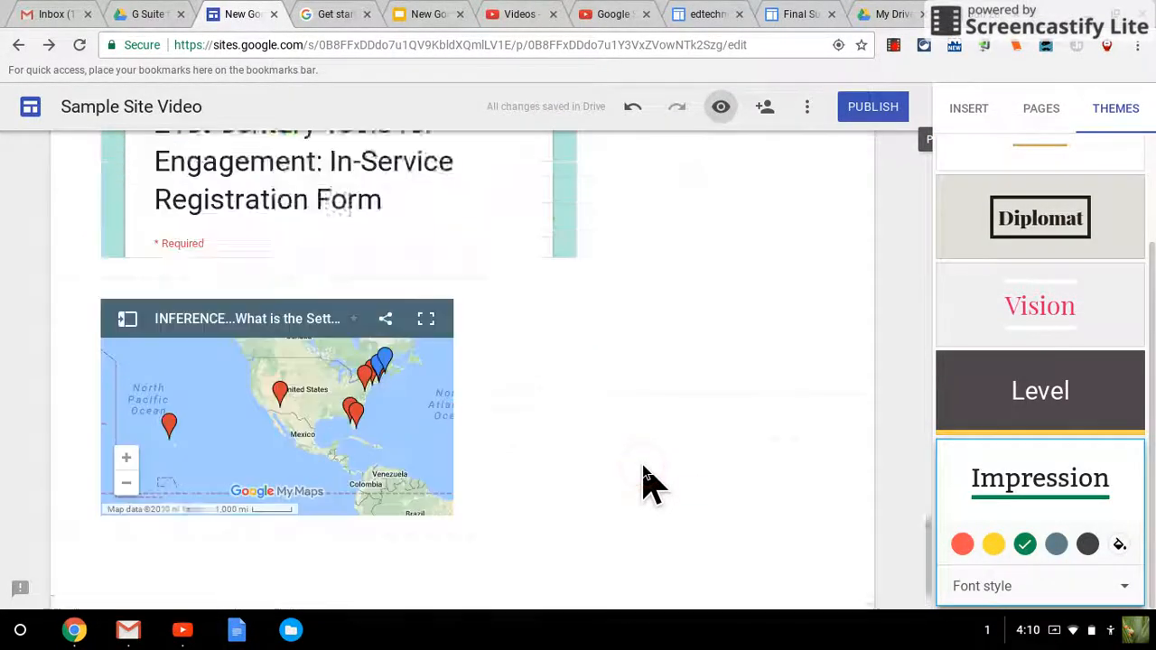
Narrow the embedded registration form from its outer edge to leave room for another item beside it.
{"action": "left_click", "coordinate": [571, 443]}
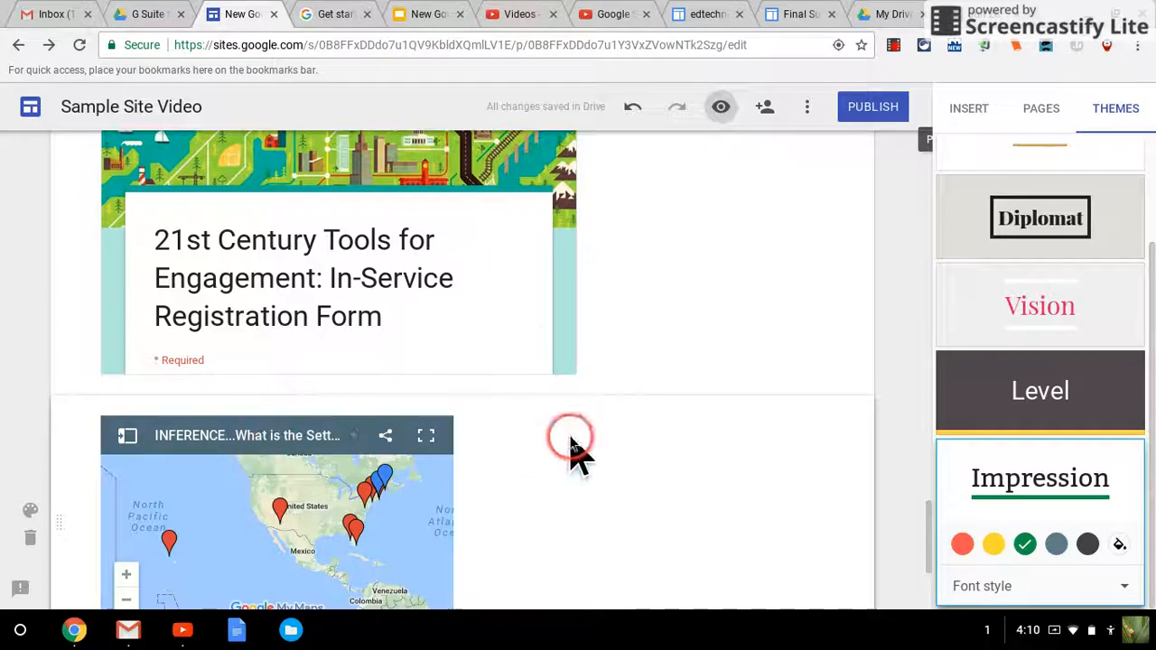
{"action": "scroll", "coordinate": [533, 251], "scroll_direction": "up", "scroll_amount": 2}
{"action": "left_click", "coordinate": [522, 253]}
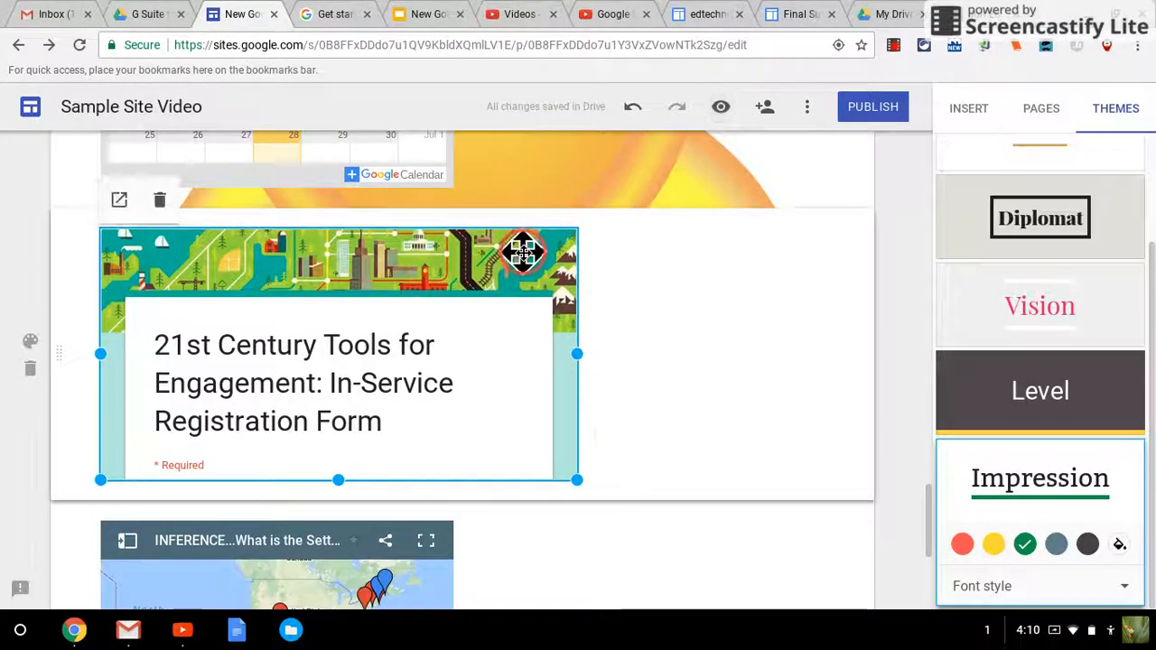
{"action": "left_click_drag", "start_coordinate": [581, 353], "coordinate": [433, 390]}
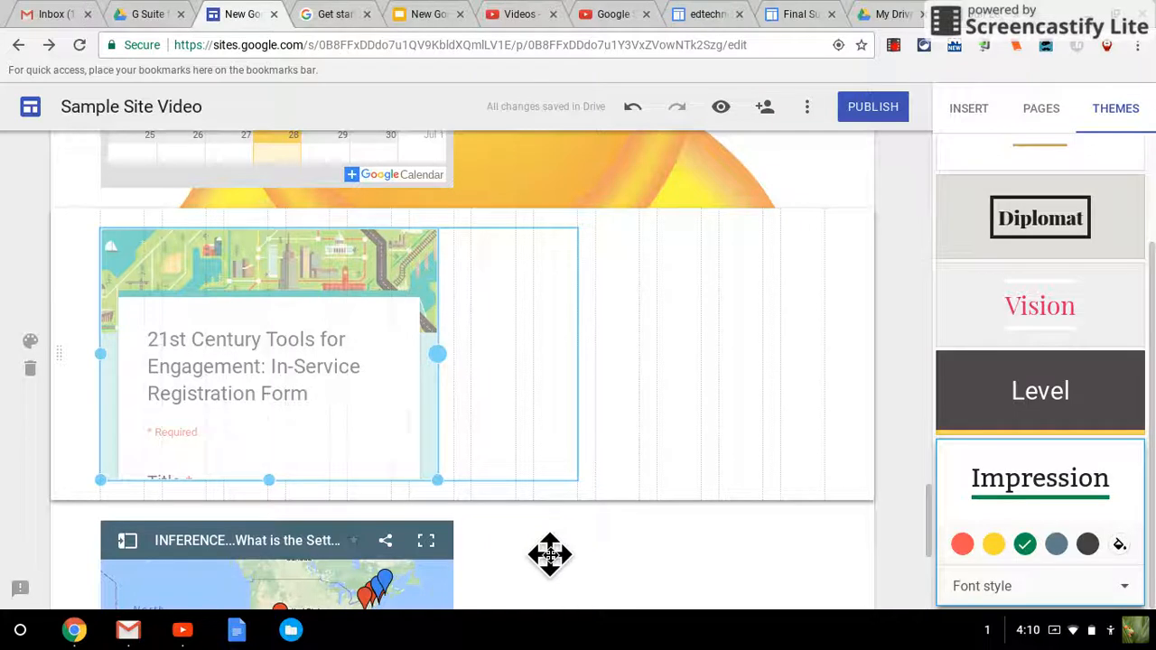
{"action": "left_click_drag", "start_coordinate": [550, 554], "coordinate": [550, 557]}
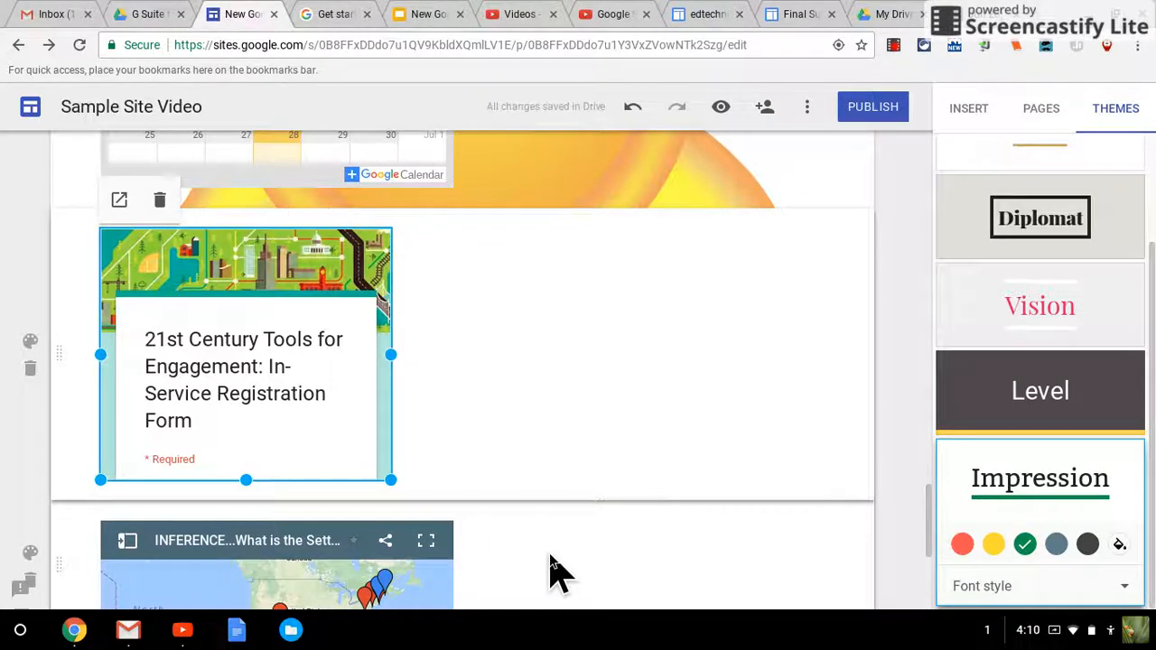
Narrow the embedded map to the same width as the registration form above it.
{"action": "scroll", "coordinate": [551, 567], "scroll_direction": "down", "scroll_amount": 2}
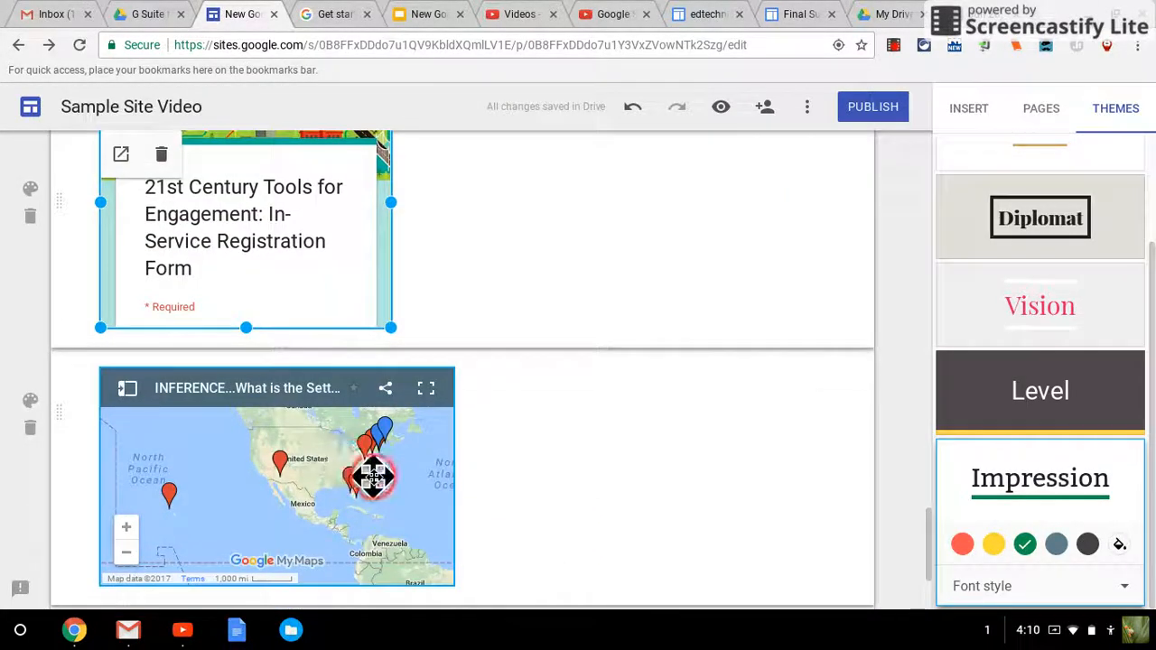
{"action": "left_click", "coordinate": [392, 483]}
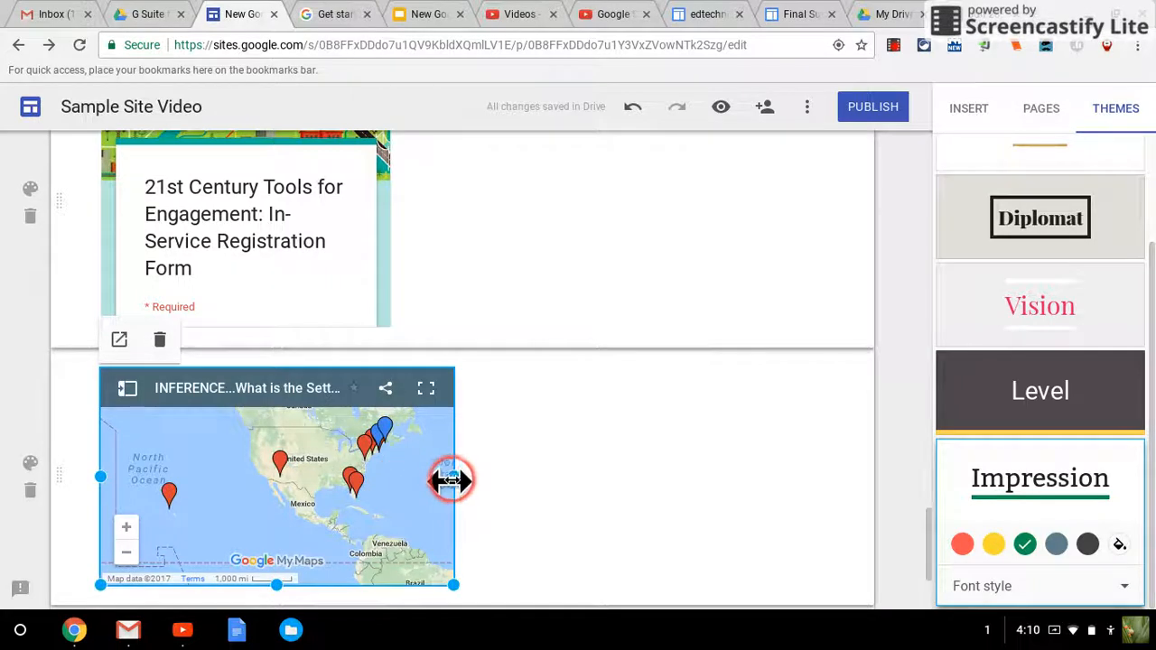
{"action": "left_click_drag", "start_coordinate": [451, 479], "coordinate": [411, 479]}
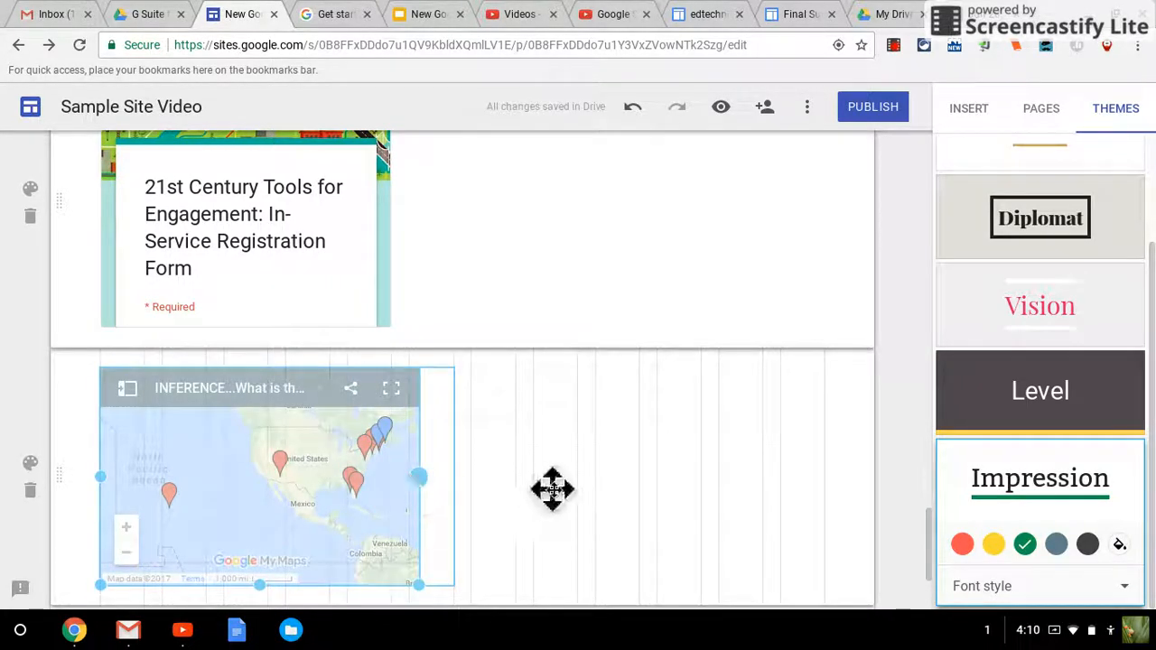
{"action": "left_click_drag", "start_coordinate": [549, 488], "coordinate": [550, 491]}
Move the map into the registration form's section so that both sit side by side.
{"action": "left_click", "coordinate": [277, 439]}
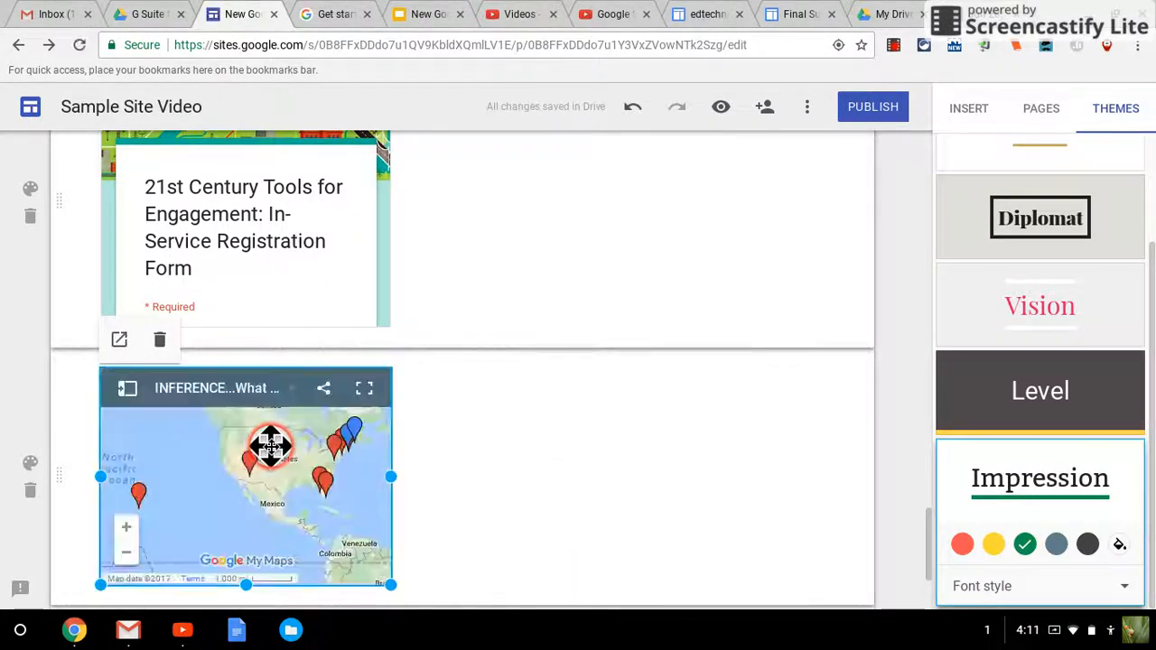
{"action": "left_click_drag", "start_coordinate": [271, 444], "coordinate": [537, 508]}
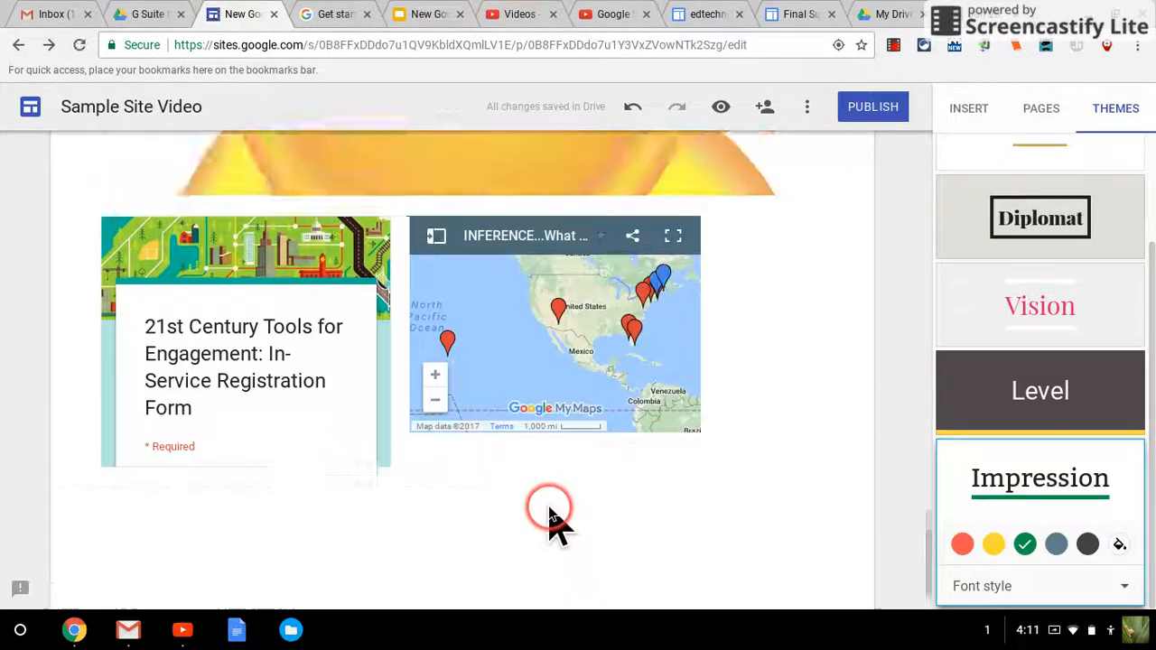
{"action": "left_click", "coordinate": [322, 403]}
{"action": "left_click", "coordinate": [532, 411]}
{"action": "scroll", "coordinate": [533, 410], "scroll_direction": "up", "scroll_amount": 3}
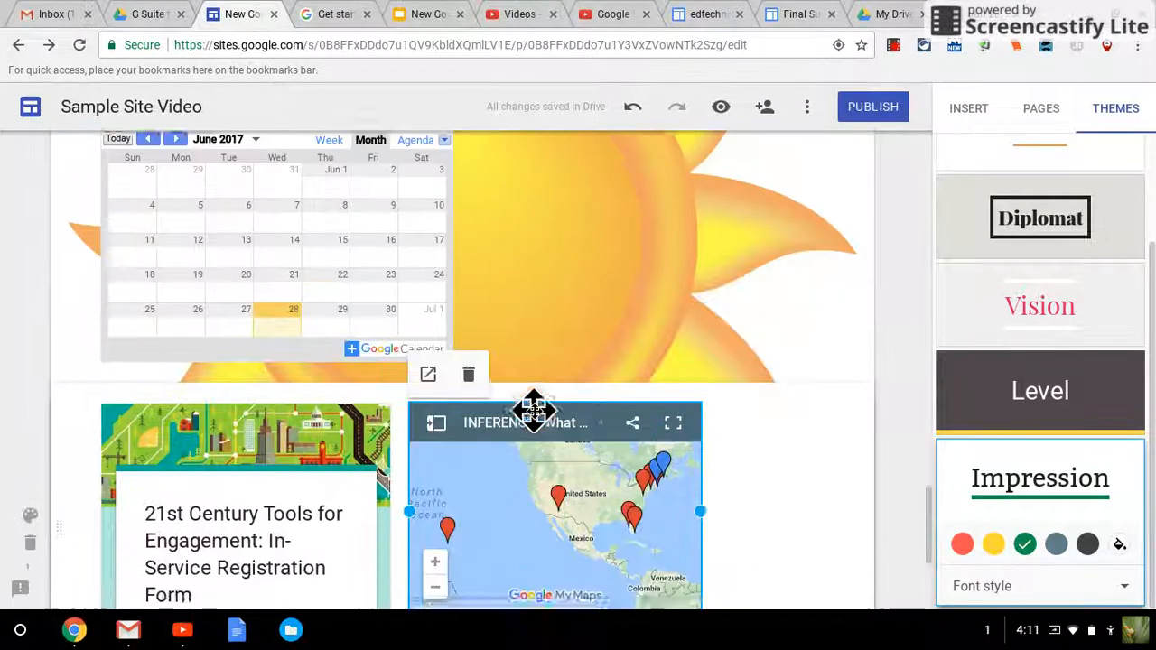